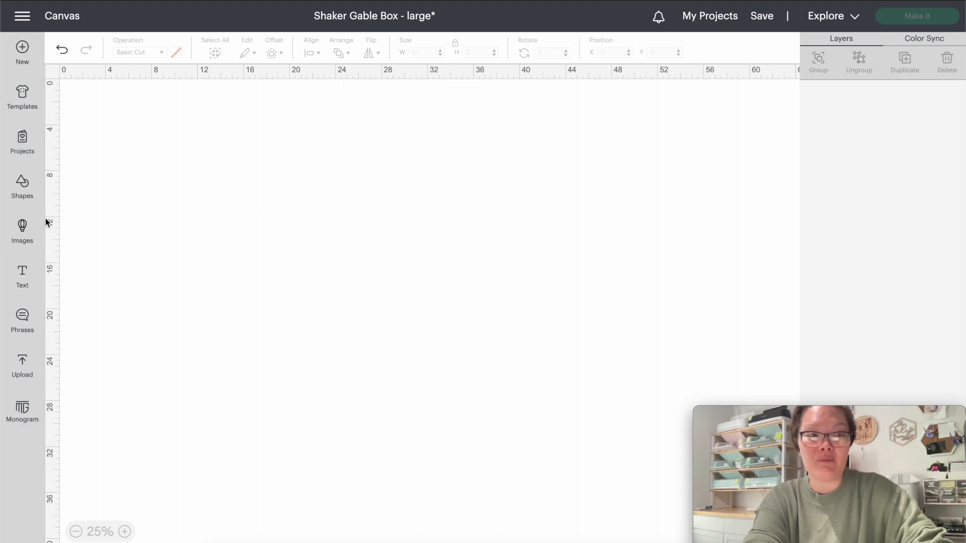
Search the image library for "gable box" and add the red Gable Box Square image to the canvas.
{"action": "left_click", "coordinate": [22, 232]}
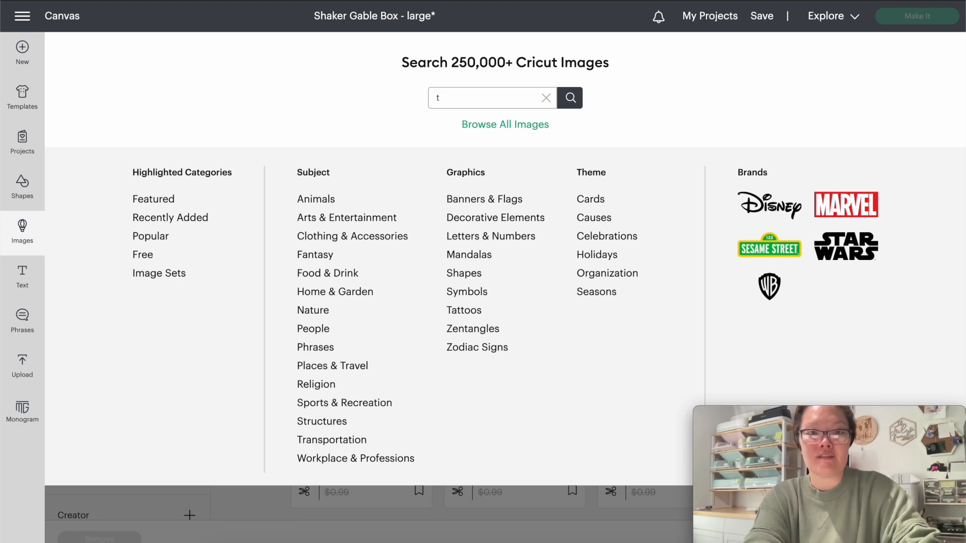
{"action": "type", "text": "gable box"}
{"action": "key", "text": "Return"}
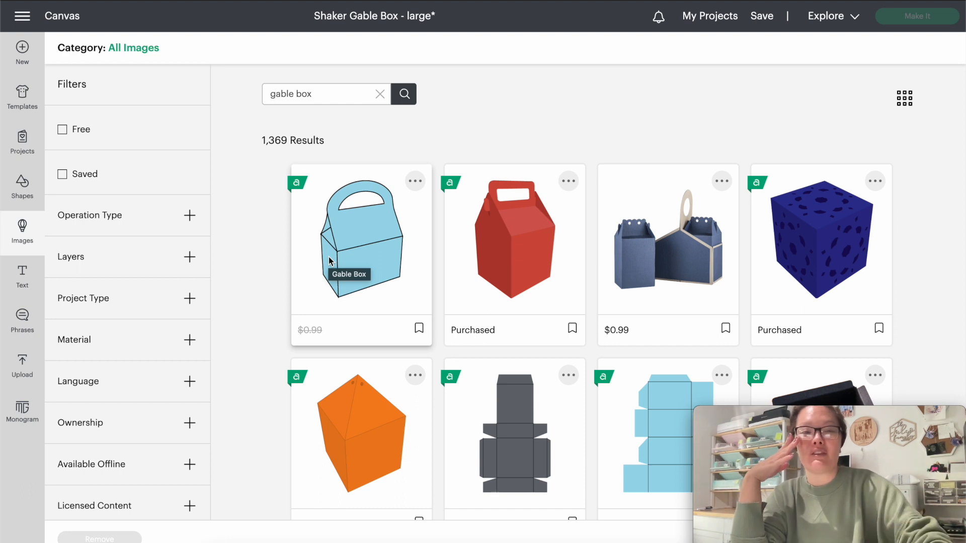
{"action": "left_click", "coordinate": [494, 207]}
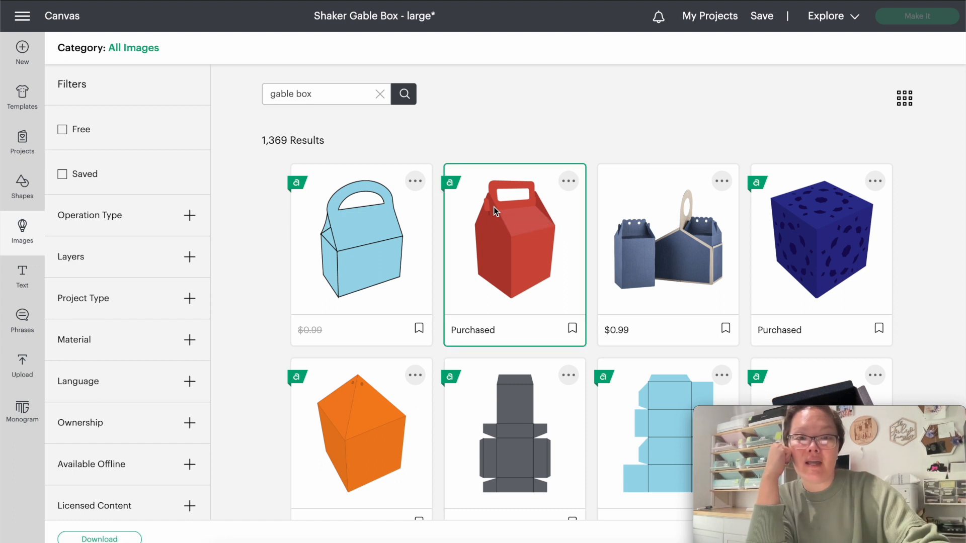
{"action": "left_click_drag", "start_coordinate": [849, 417], "coordinate": [850, 288]}
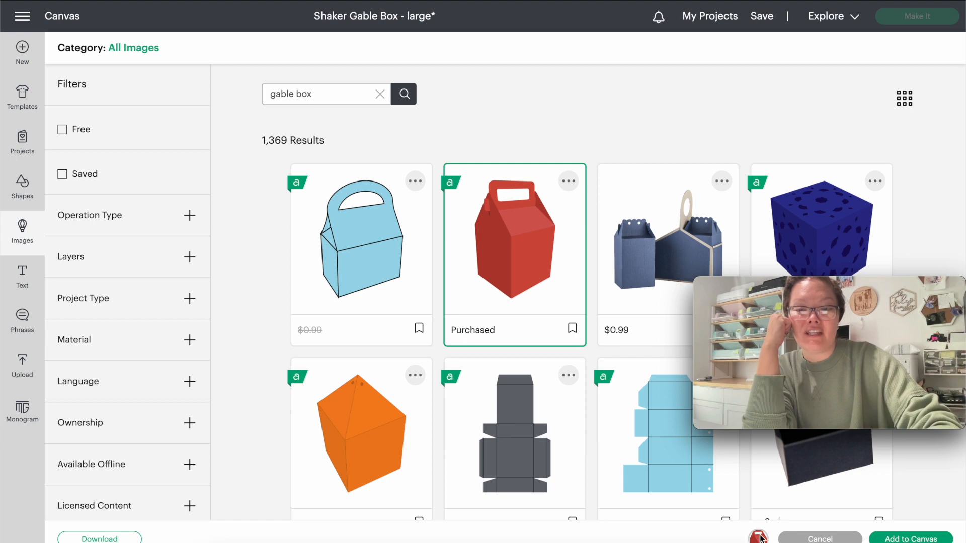
{"action": "left_click", "coordinate": [919, 539]}
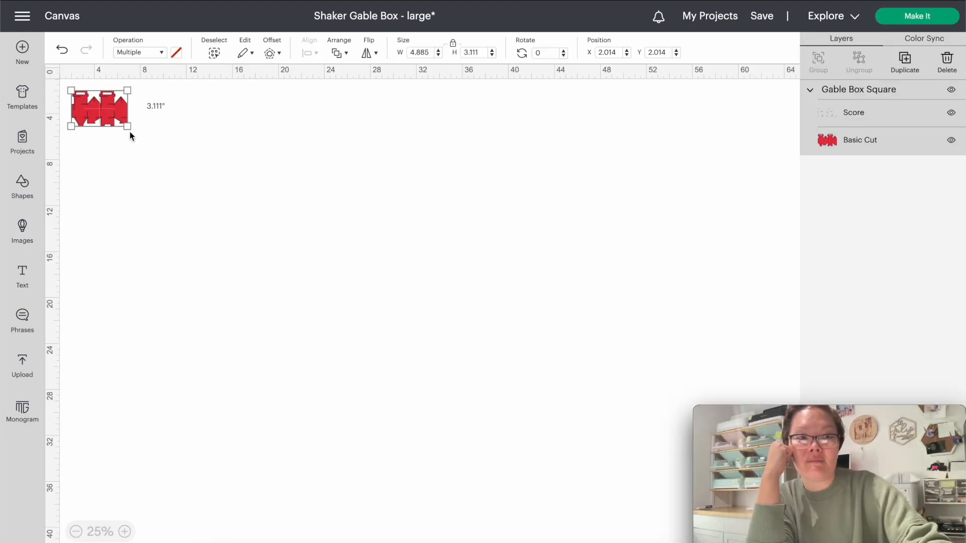
Enlarge the gable box template to about 53.5 by 34 inches and detach its score lines from the cut layer.
{"action": "left_click_drag", "start_coordinate": [127, 126], "coordinate": [619, 481]}
{"action": "left_click_drag", "start_coordinate": [364, 315], "coordinate": [366, 319]}
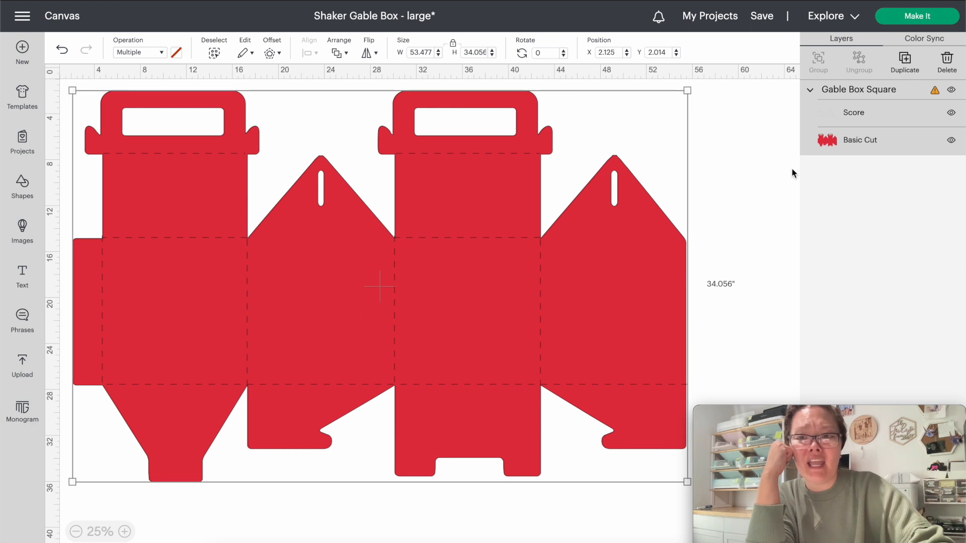
{"action": "right_click", "coordinate": [510, 224]}
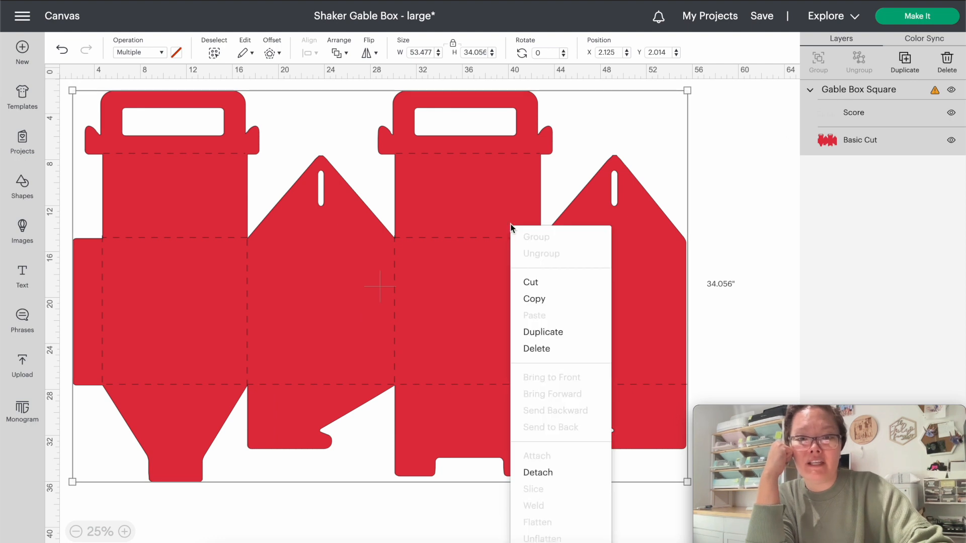
{"action": "left_click", "coordinate": [539, 476]}
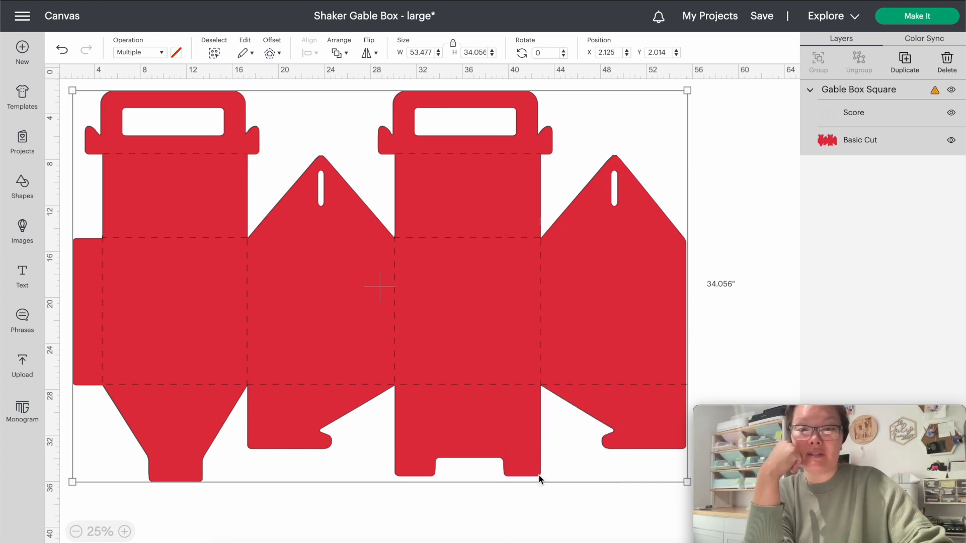
Add a square, enlarge it to about 13 inches, and place it over the box's square panel below the second handle.
{"action": "left_click", "coordinate": [22, 189]}
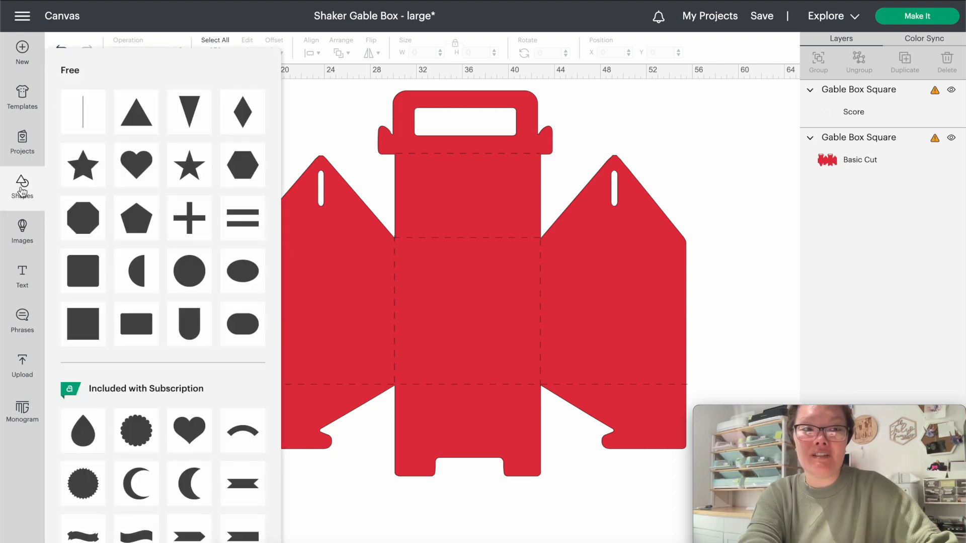
{"action": "left_click", "coordinate": [77, 328]}
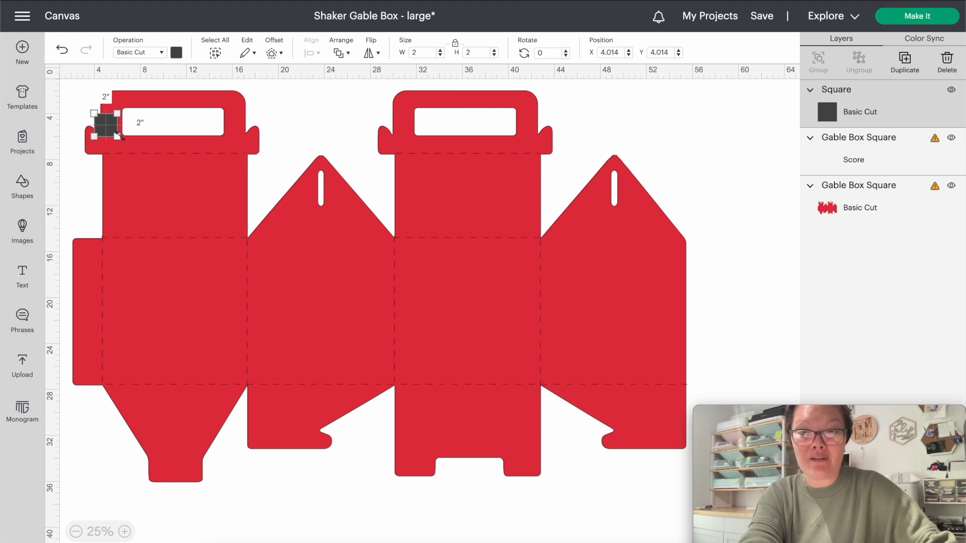
{"action": "left_click_drag", "start_coordinate": [117, 137], "coordinate": [244, 263]}
{"action": "left_click_drag", "start_coordinate": [179, 212], "coordinate": [477, 355]}
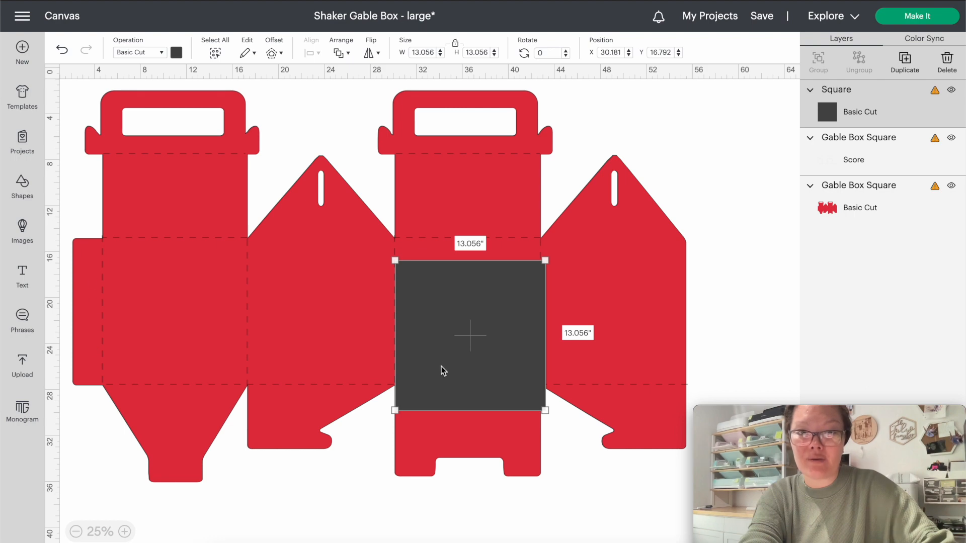
{"action": "left_click_drag", "start_coordinate": [443, 370], "coordinate": [443, 344]}
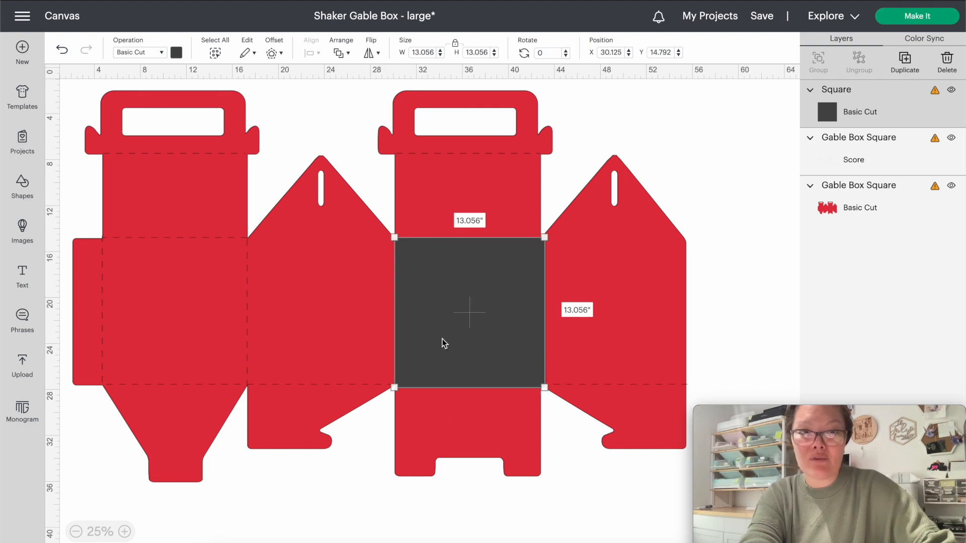
Unlock the square's proportions and fit it to the panel's score lines at about 12.61 by 12.67 inches.
{"action": "left_click", "coordinate": [124, 531]}
{"action": "scroll", "coordinate": [450, 332], "scroll_direction": "right", "scroll_amount": 3}
{"action": "left_click_drag", "start_coordinate": [448, 325], "coordinate": [447, 324]}
{"action": "left_click", "coordinate": [456, 46]}
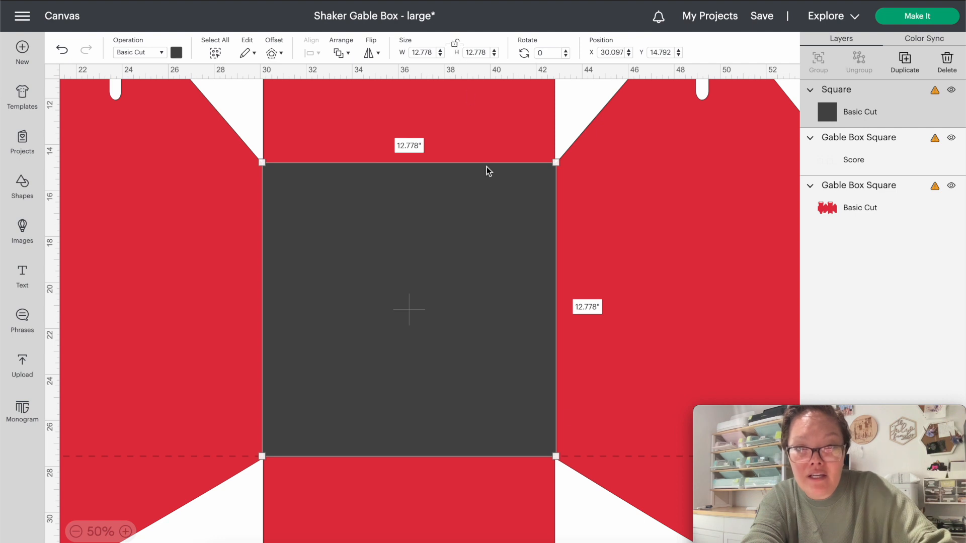
{"action": "left_click_drag", "start_coordinate": [555, 456], "coordinate": [554, 454]}
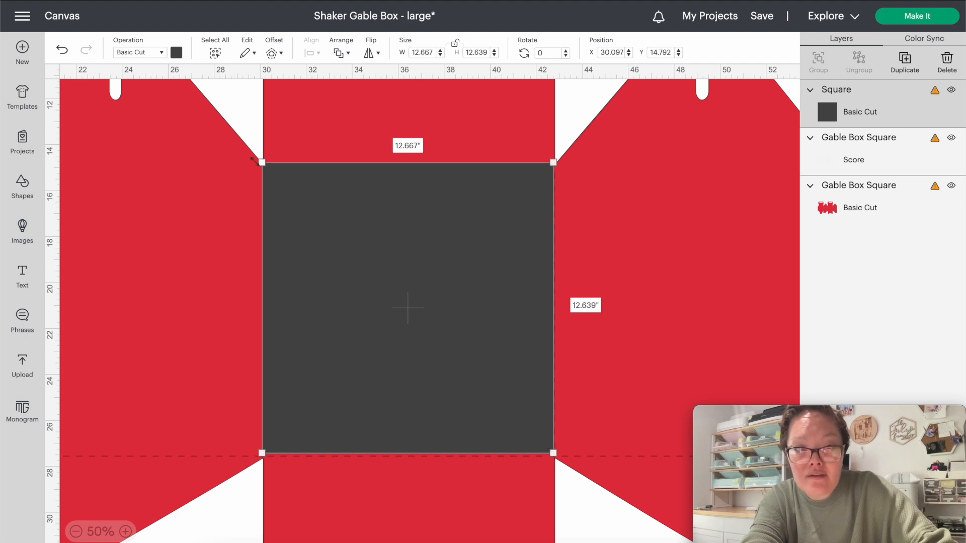
{"action": "left_click_drag", "start_coordinate": [260, 162], "coordinate": [263, 163]}
{"action": "left_click", "coordinate": [229, 514]}
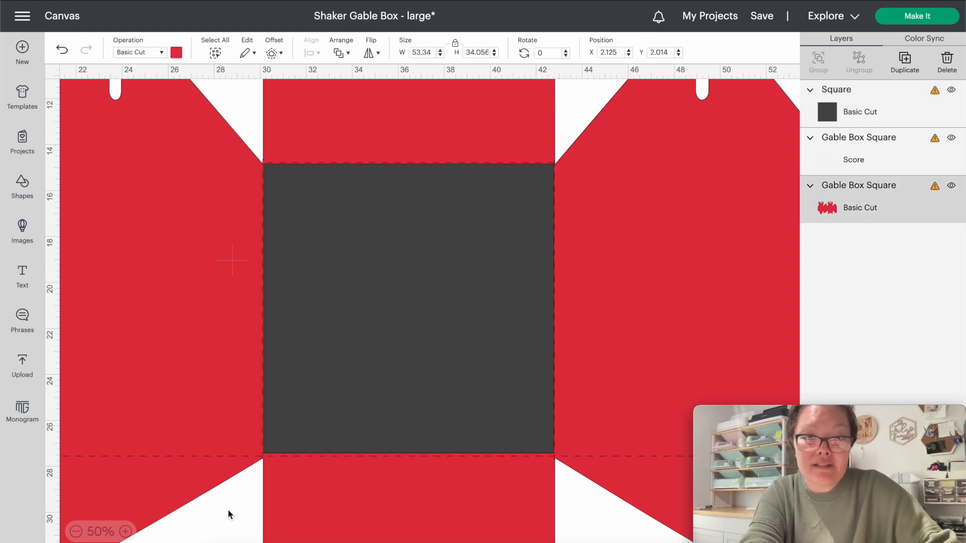
{"action": "left_click", "coordinate": [306, 424]}
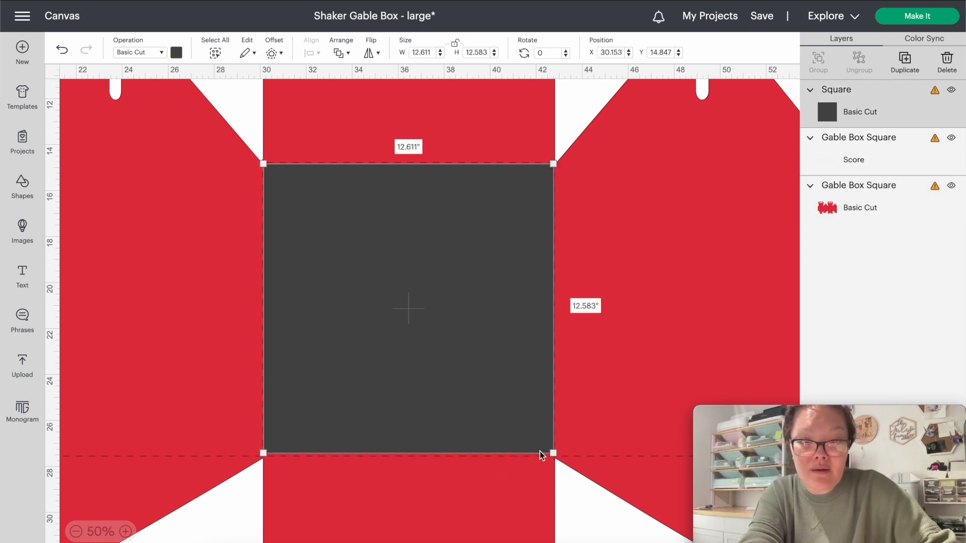
{"action": "left_click_drag", "start_coordinate": [552, 452], "coordinate": [553, 454]}
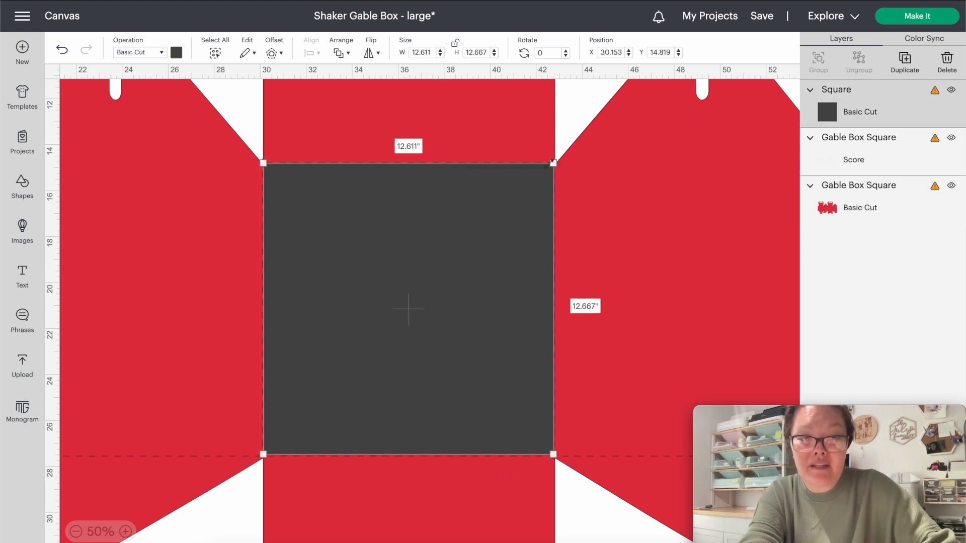
Change the fitted square's operation to Guide, then select the gable box cut layer.
{"action": "left_click", "coordinate": [143, 53]}
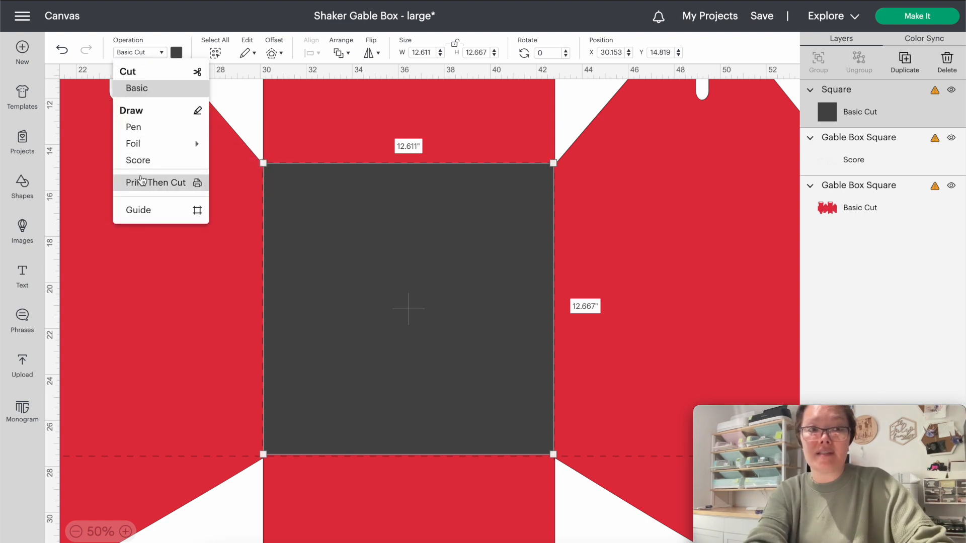
{"action": "left_click", "coordinate": [147, 211]}
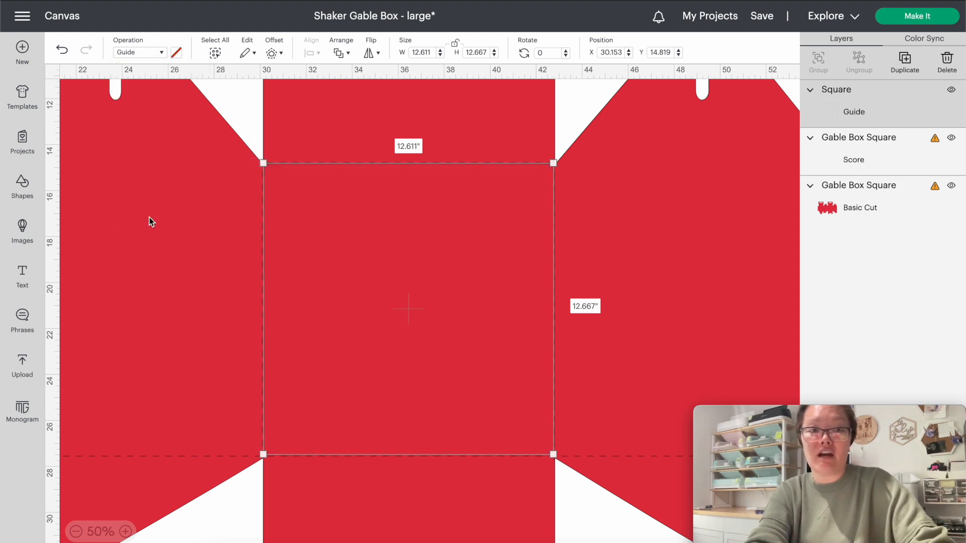
{"action": "left_click", "coordinate": [236, 474]}
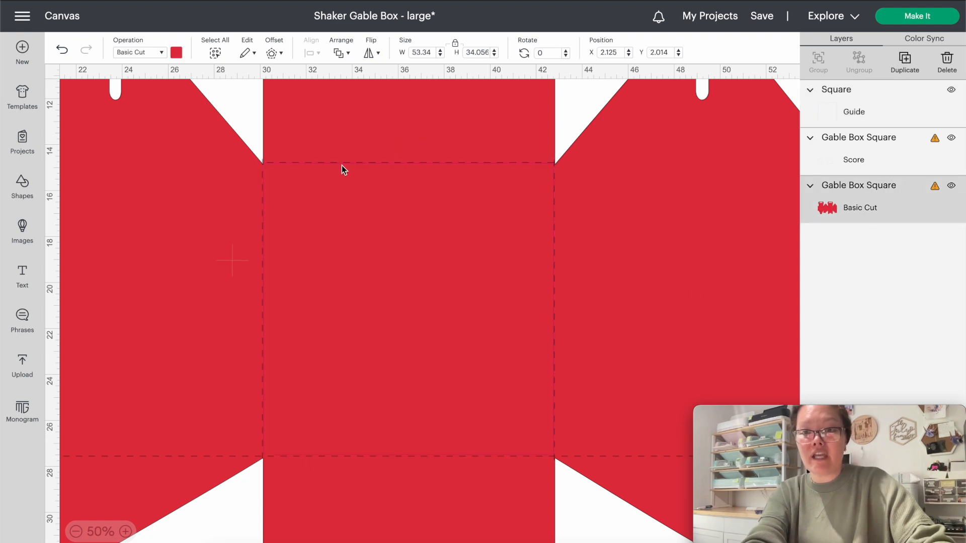
Recolor the gable box cut layer light grayish taupe.
{"action": "left_click", "coordinate": [176, 52]}
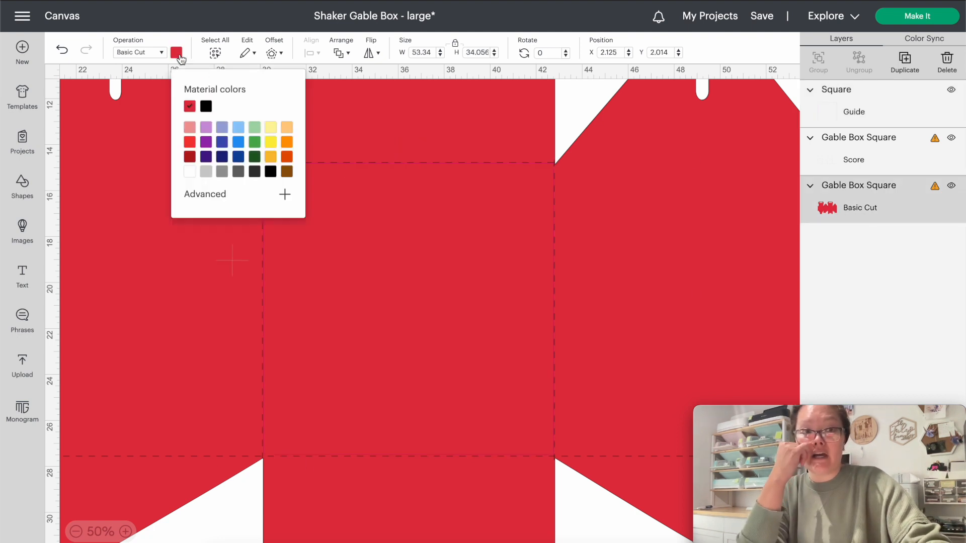
{"action": "left_click", "coordinate": [189, 171]}
{"action": "left_click", "coordinate": [194, 200]}
{"action": "left_click", "coordinate": [190, 220]}
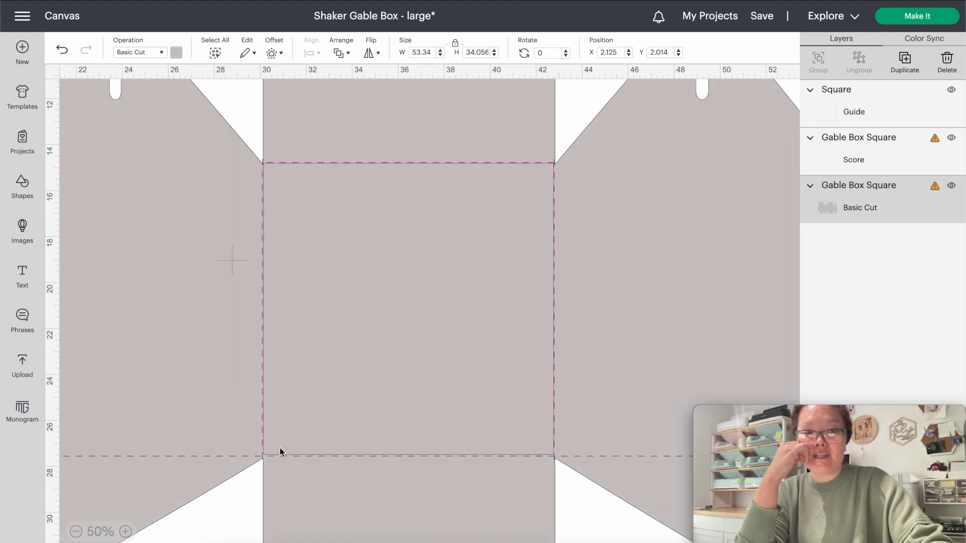
{"action": "left_click", "coordinate": [279, 452]}
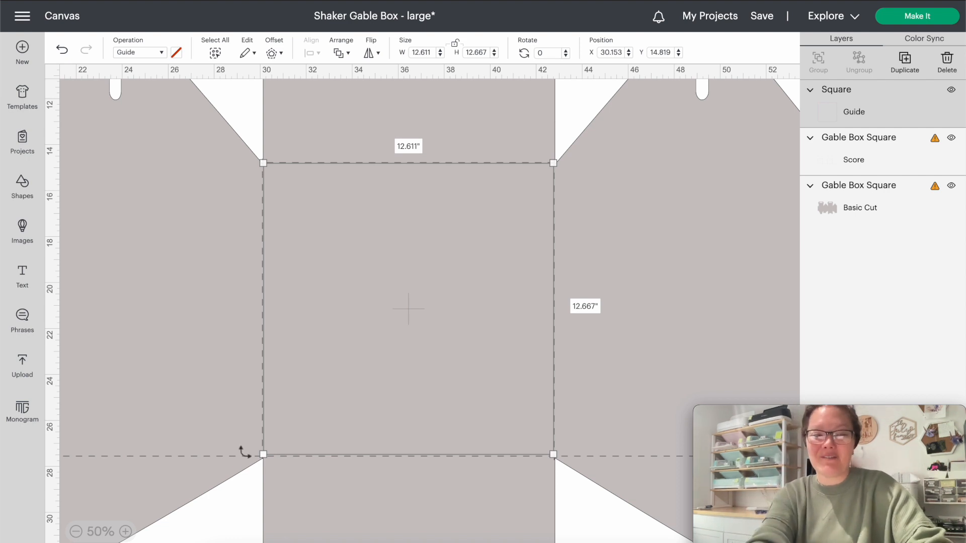
{"action": "left_click", "coordinate": [218, 507]}
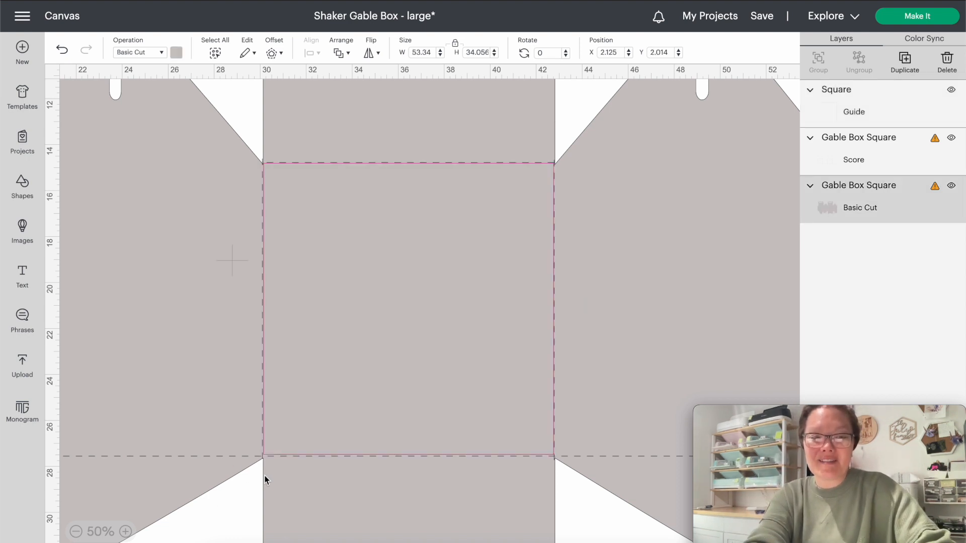
{"action": "key", "text": "ctrl+z"}
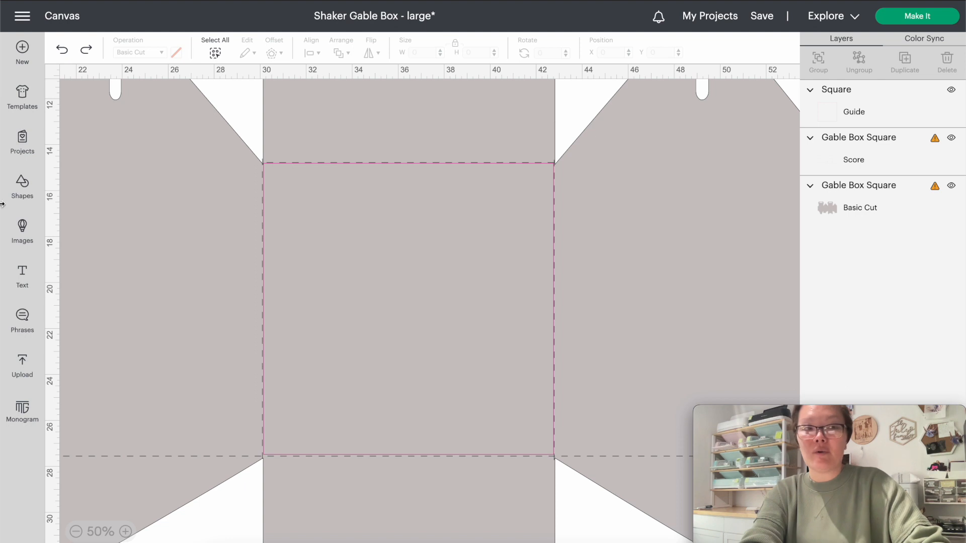
Add a second square with unlocked proportions and stretch it into a bar about 13.8 by 3.6 inches across the guide panel.
{"action": "left_click", "coordinate": [22, 188]}
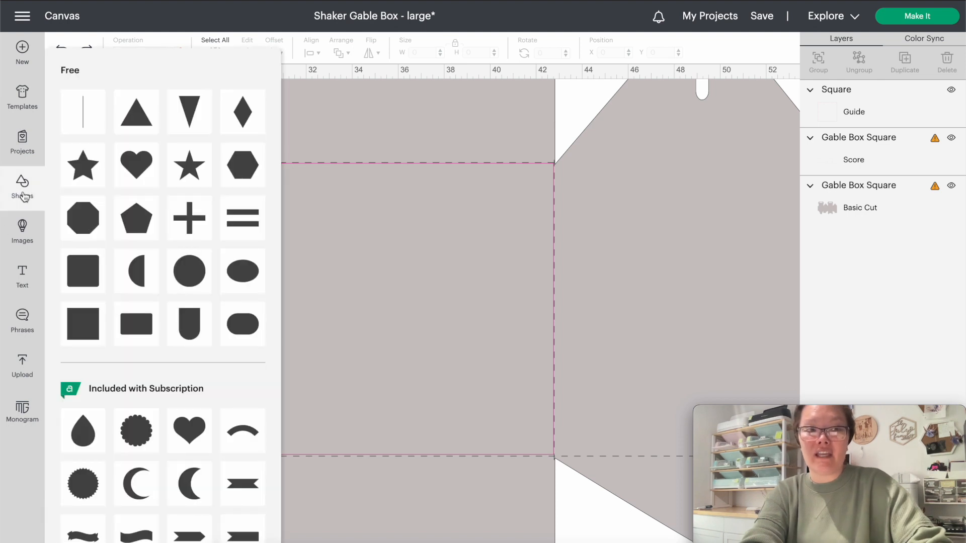
{"action": "left_click", "coordinate": [83, 335]}
{"action": "left_click_drag", "start_coordinate": [96, 123], "coordinate": [283, 236]}
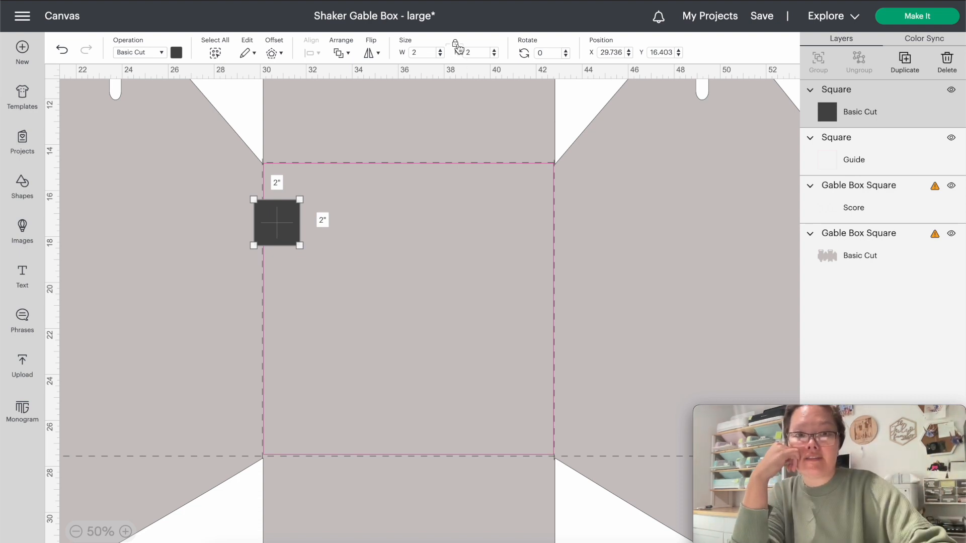
{"action": "left_click_drag", "start_coordinate": [294, 246], "coordinate": [562, 280]}
{"action": "left_click_drag", "start_coordinate": [502, 241], "coordinate": [499, 312]}
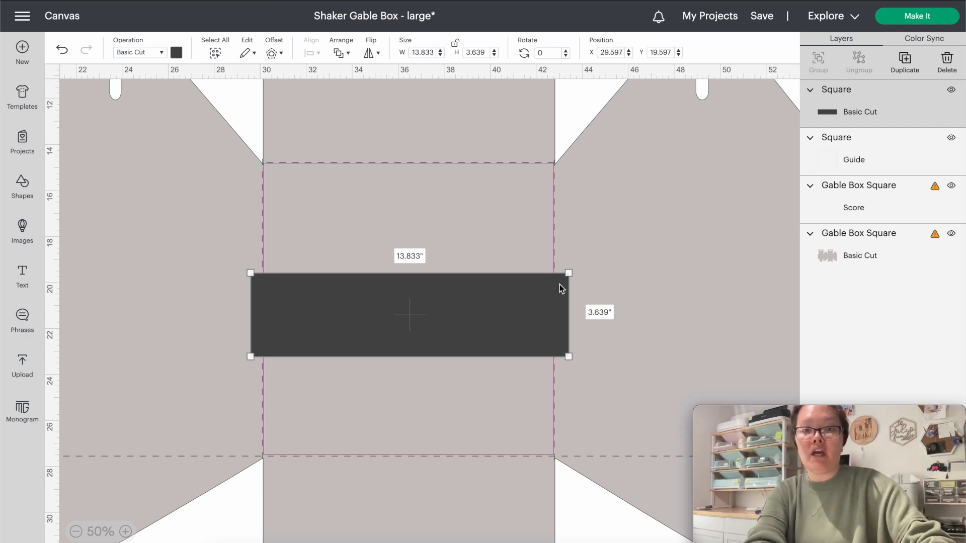
Enlarge the dark rectangle to about 16.3 by 10.1 inches so it extends past both sides of the guide panel.
{"action": "left_click_drag", "start_coordinate": [564, 358], "coordinate": [591, 350]}
{"action": "left_click_drag", "start_coordinate": [247, 270], "coordinate": [227, 214]}
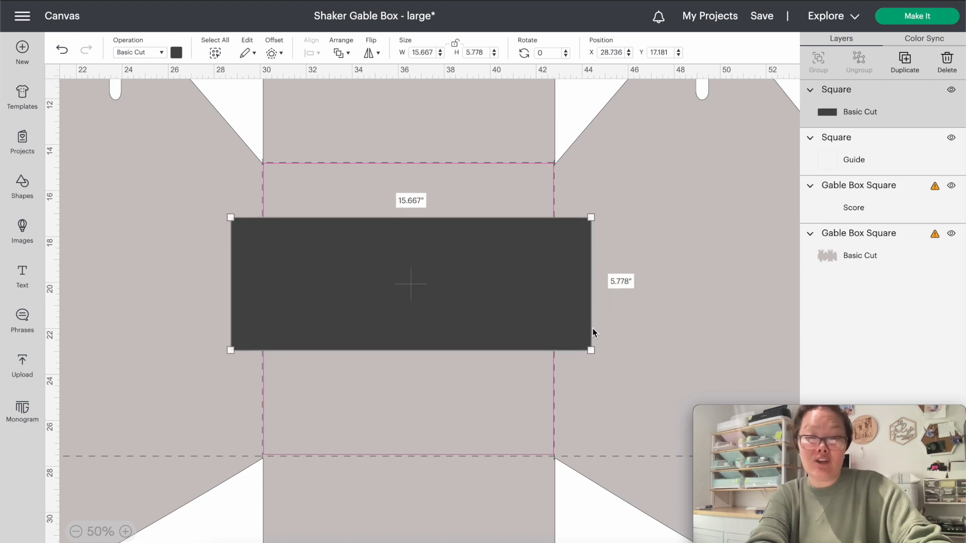
{"action": "left_click_drag", "start_coordinate": [591, 351], "coordinate": [590, 420]}
{"action": "left_click_drag", "start_coordinate": [585, 215], "coordinate": [590, 209]}
{"action": "left_click_drag", "start_coordinate": [523, 288], "coordinate": [521, 273]}
{"action": "left_click_drag", "start_coordinate": [587, 409], "coordinate": [587, 428]}
{"action": "left_click_drag", "start_coordinate": [588, 195], "coordinate": [588, 190]}
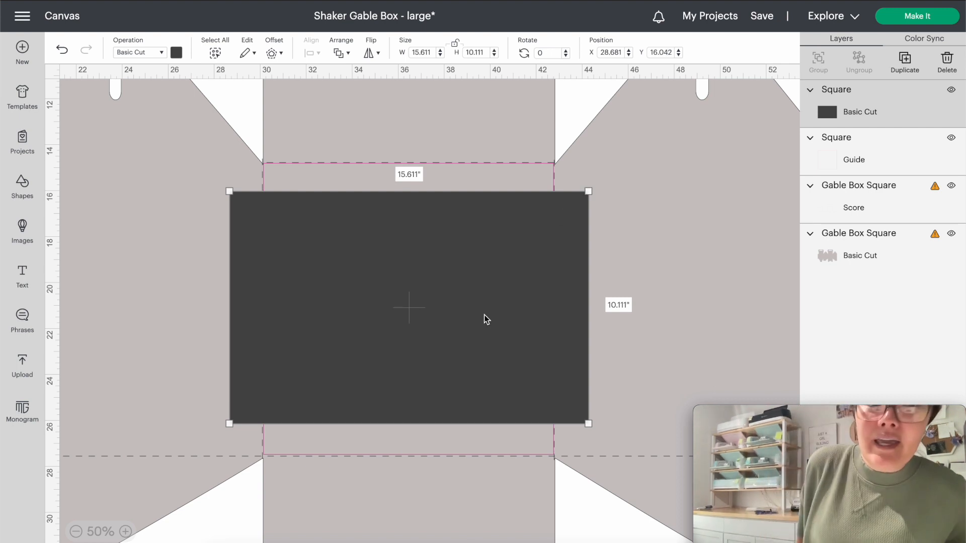
{"action": "left_click_drag", "start_coordinate": [588, 190], "coordinate": [604, 192]}
{"action": "left_click_drag", "start_coordinate": [572, 226], "coordinate": [566, 225]}
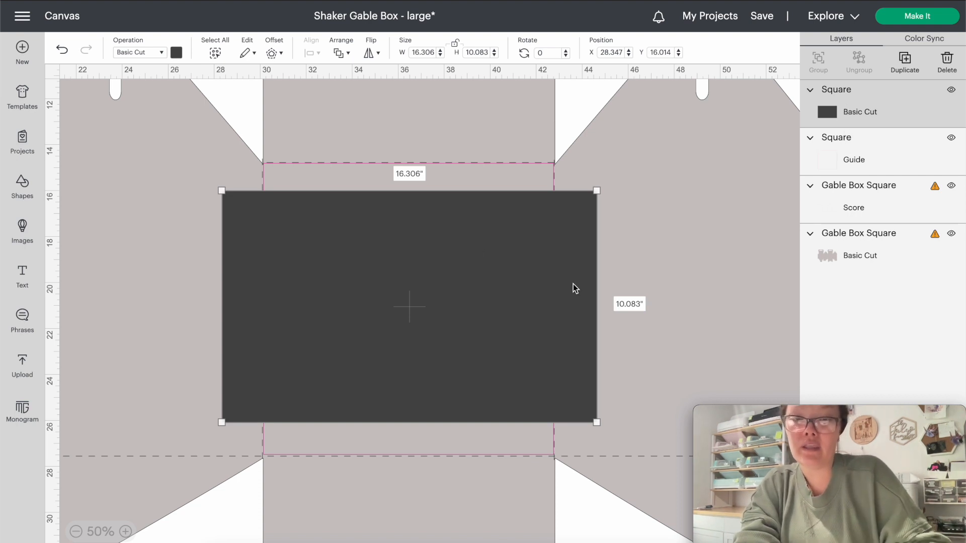
Center the dark rectangle and the guide square on each other, then shift both into line with the panel's score lines.
{"action": "left_click", "coordinate": [840, 154], "text": "shift"}
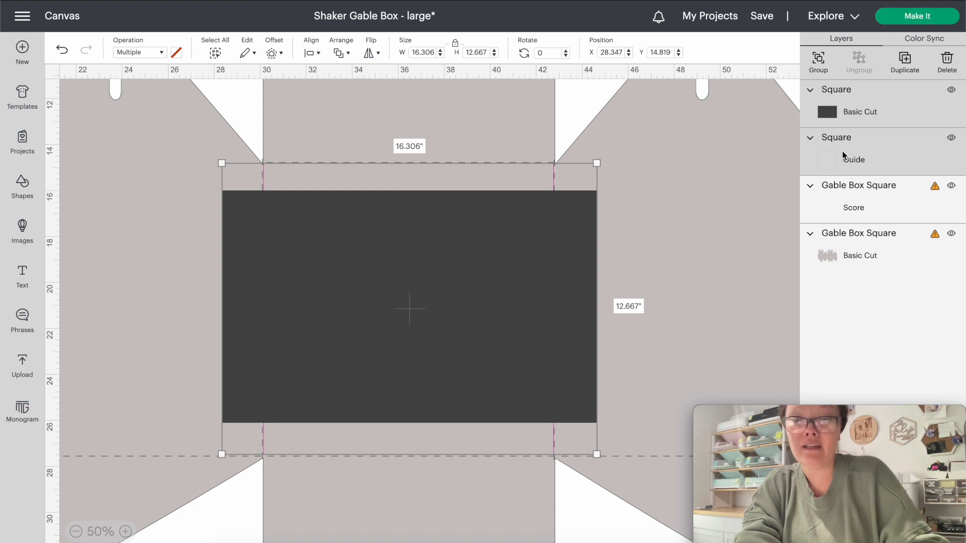
{"action": "left_click", "coordinate": [310, 53]}
{"action": "left_click", "coordinate": [322, 187]}
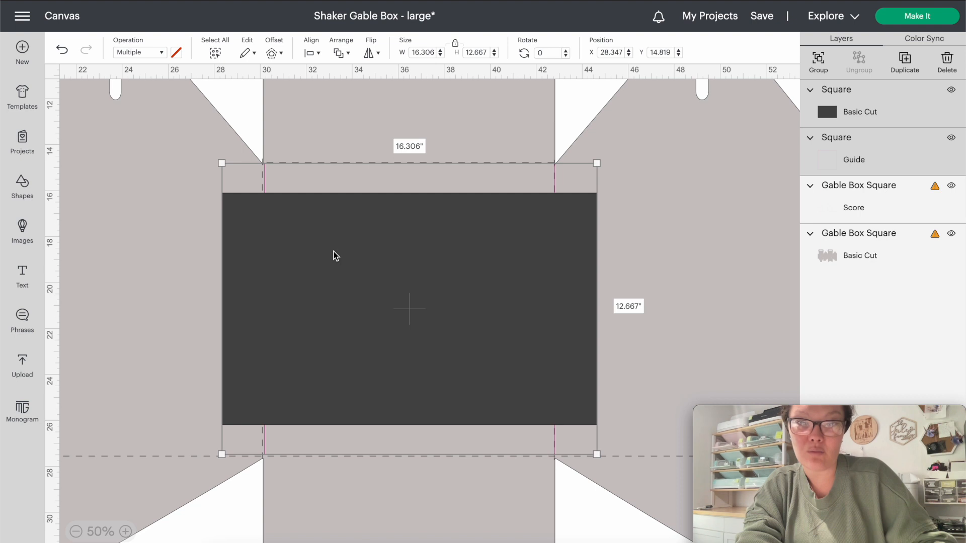
{"action": "left_click_drag", "start_coordinate": [333, 251], "coordinate": [333, 252]}
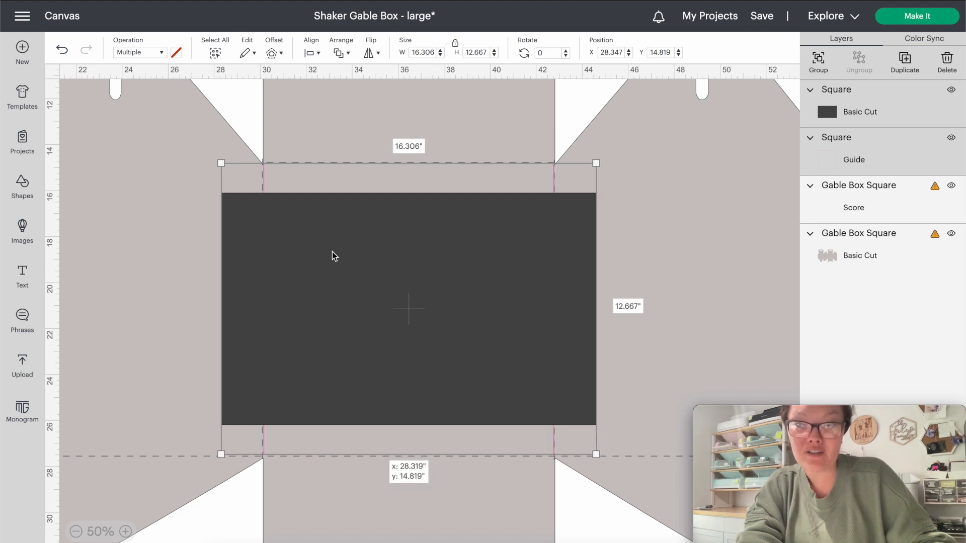
{"action": "left_click_drag", "start_coordinate": [332, 252], "coordinate": [331, 252]}
{"action": "left_click", "coordinate": [247, 538]}
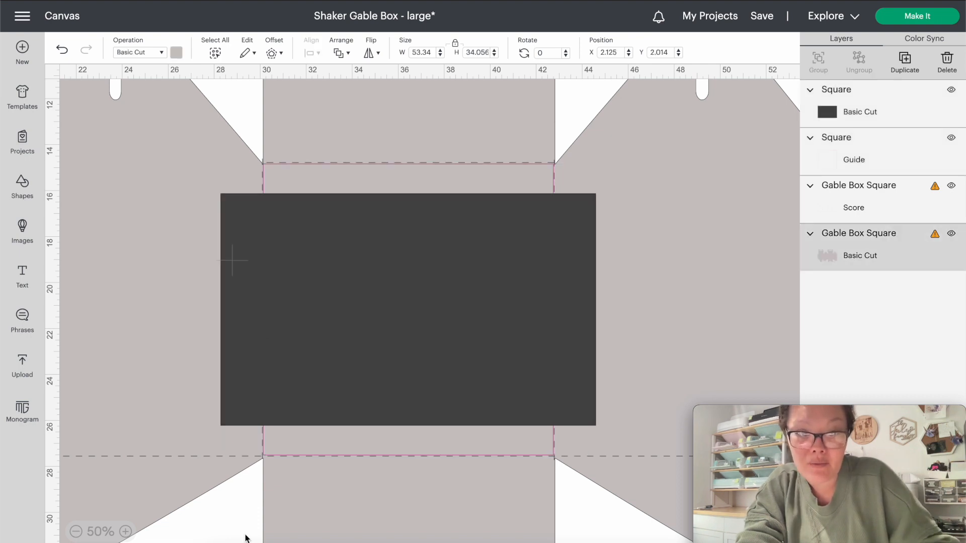
Duplicate the dark rectangle and move the copy up and left until its upper edge meets the panel's upper score line.
{"action": "left_click", "coordinate": [288, 405]}
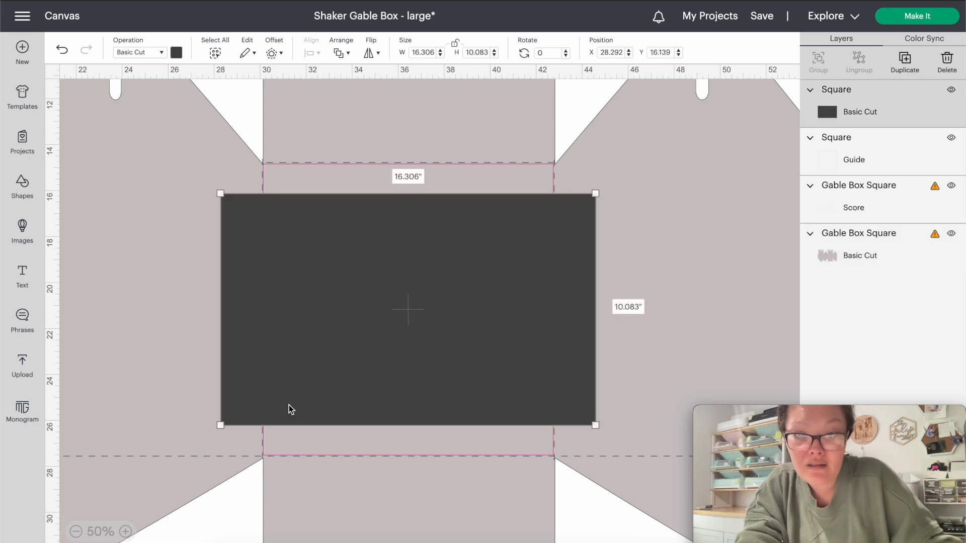
{"action": "left_click", "coordinate": [243, 513]}
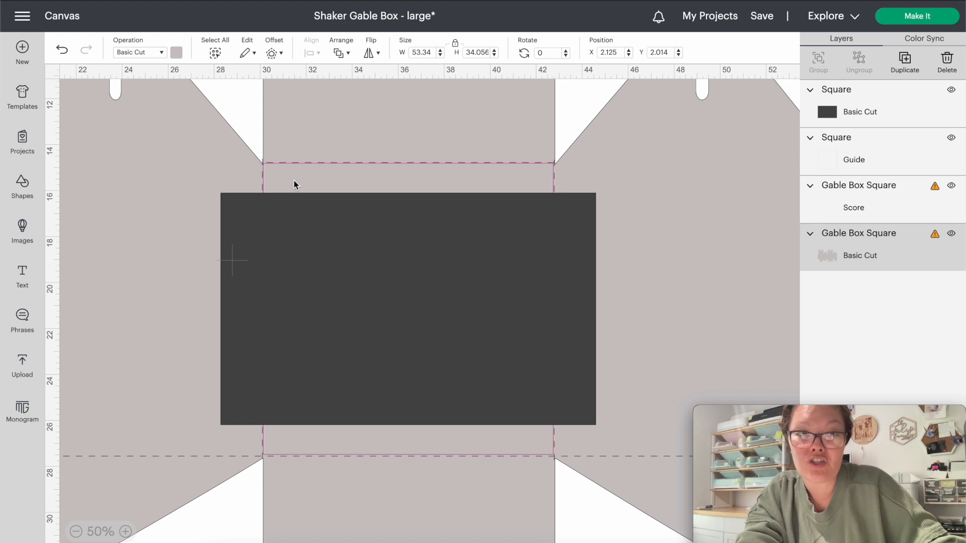
{"action": "left_click", "coordinate": [314, 244]}
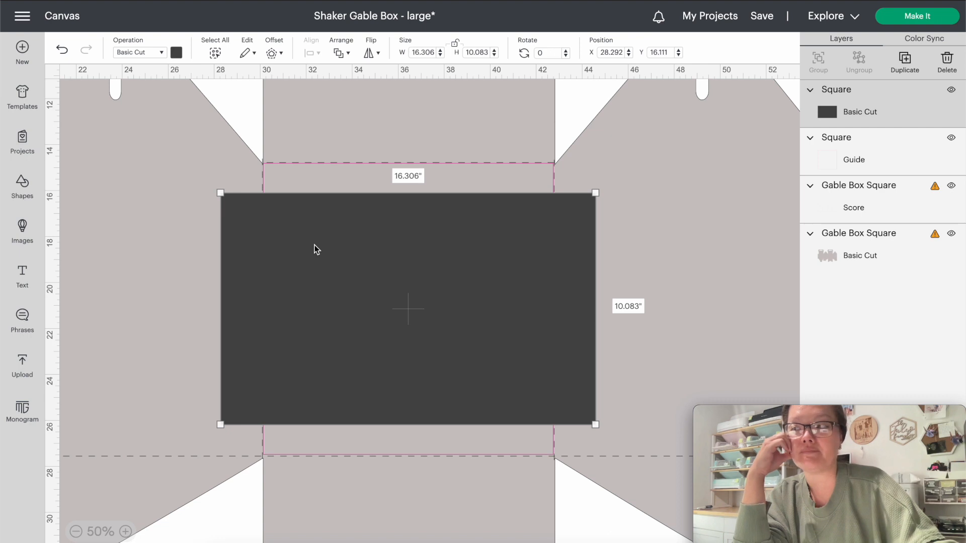
{"action": "key", "text": "ctrl+d"}
{"action": "left_click_drag", "start_coordinate": [315, 246], "coordinate": [285, 201]}
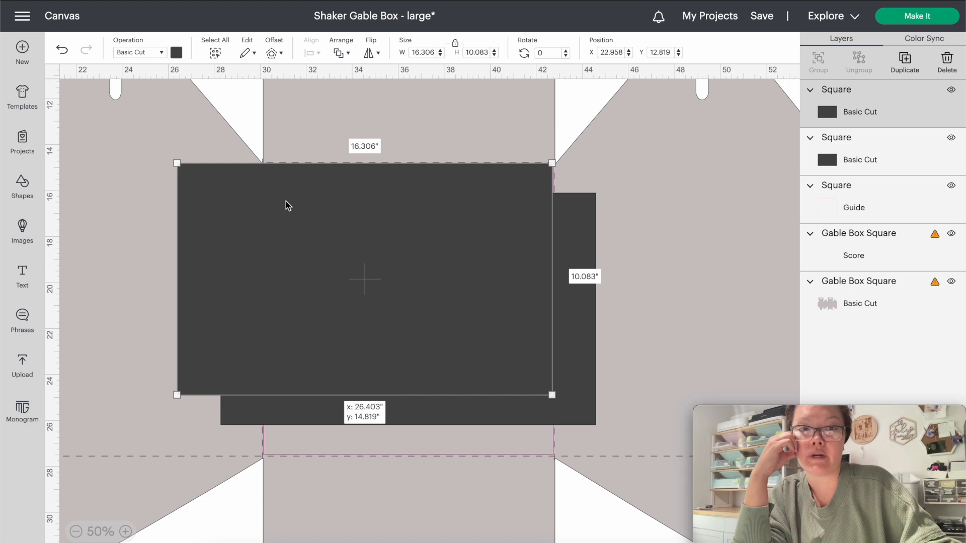
{"action": "left_click_drag", "start_coordinate": [285, 201], "coordinate": [286, 201]}
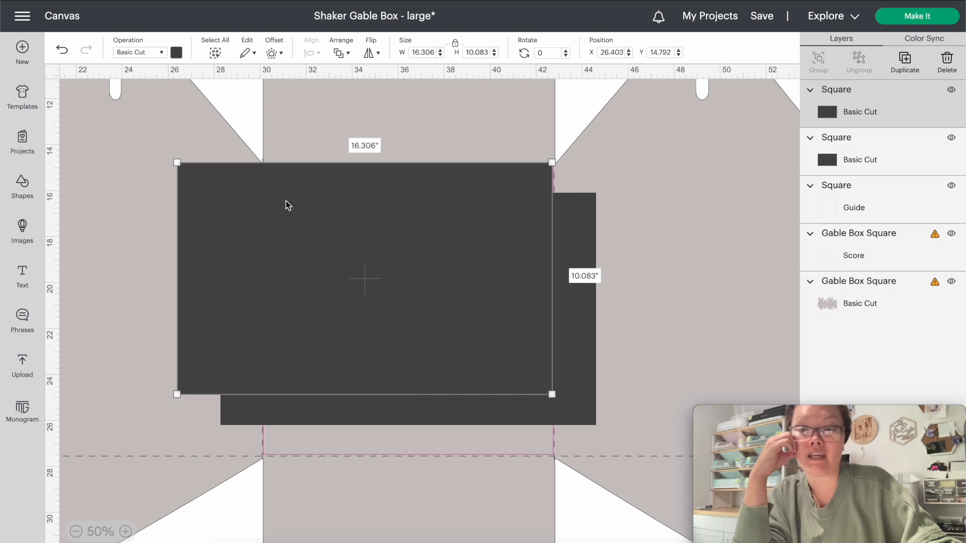
Place the original dark rectangle above its copy in the layer order and recolor the copy light purple.
{"action": "left_click", "coordinate": [854, 154]}
{"action": "left_click_drag", "start_coordinate": [853, 153], "coordinate": [855, 115]}
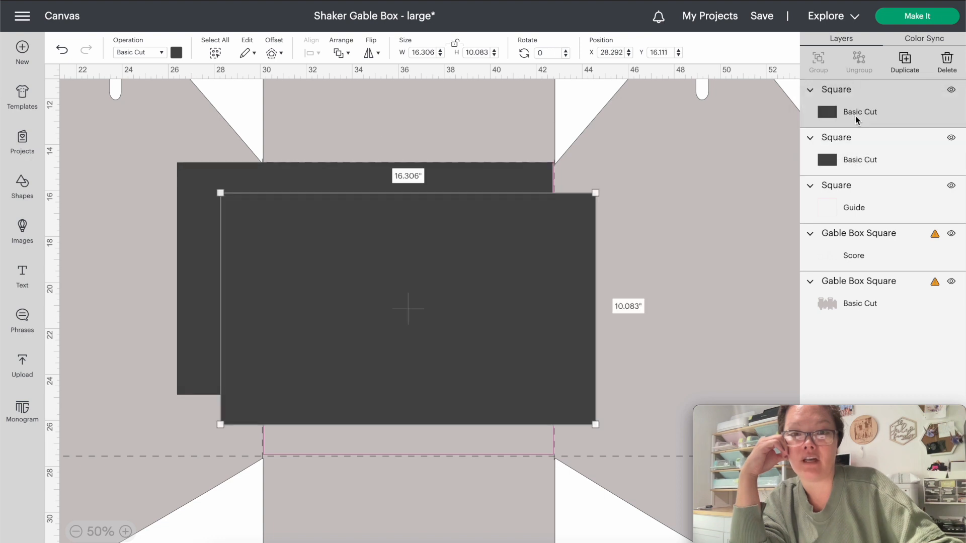
{"action": "left_click", "coordinate": [187, 171]}
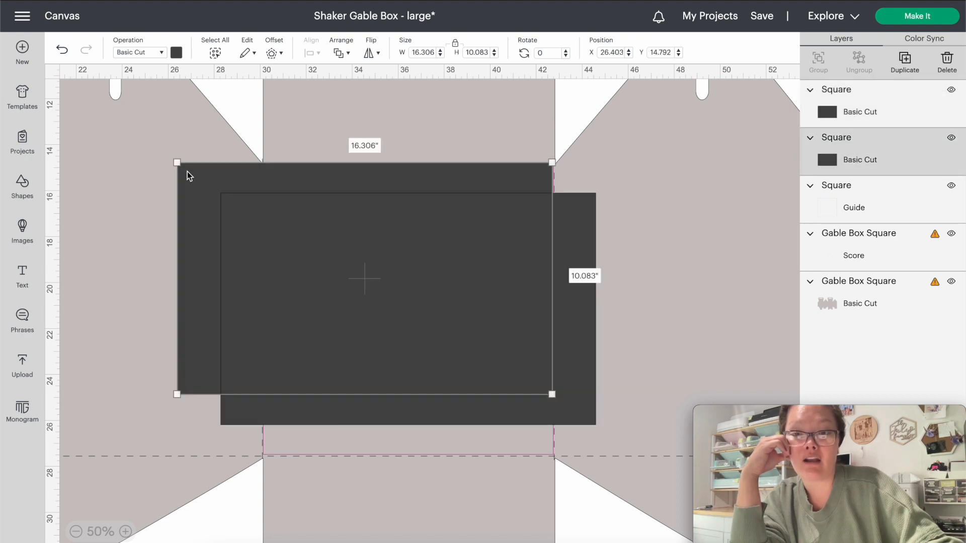
{"action": "left_click", "coordinate": [177, 56]}
{"action": "left_click", "coordinate": [205, 128]}
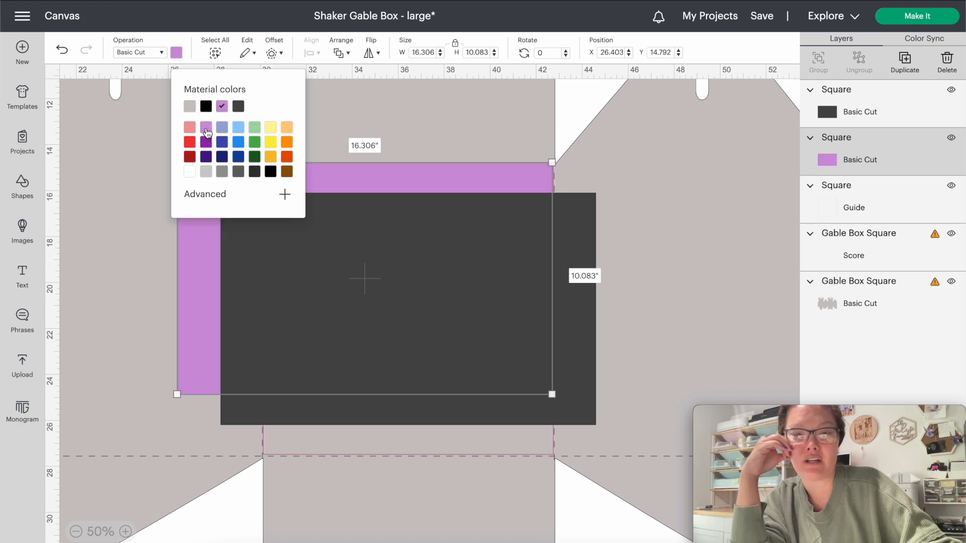
Stretch the purple rectangle with unlocked proportions to 20.25 by 12.722 inches, spanning between the score lines, and set its operation to Guide.
{"action": "left_click", "coordinate": [456, 46]}
{"action": "left_click_drag", "start_coordinate": [551, 394], "coordinate": [643, 456]}
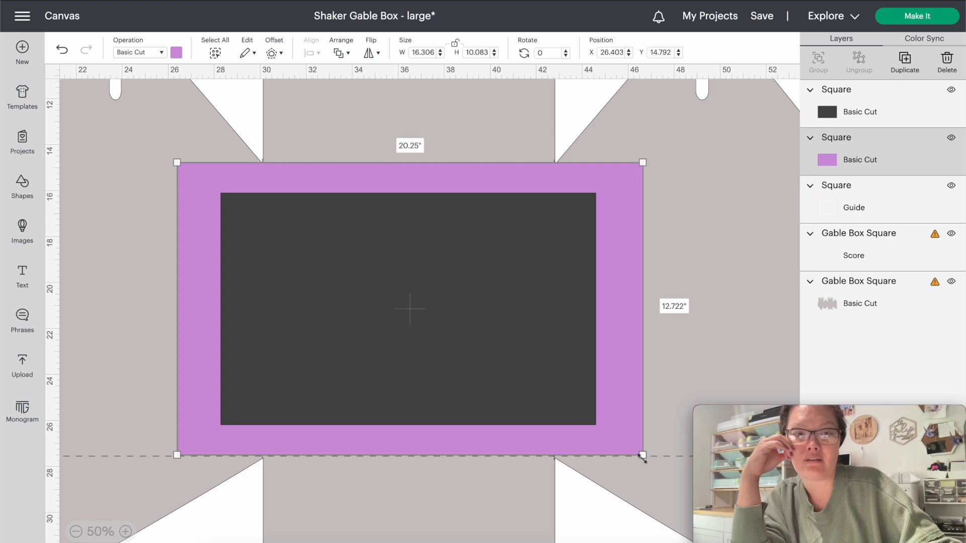
{"action": "left_click", "coordinate": [832, 207]}
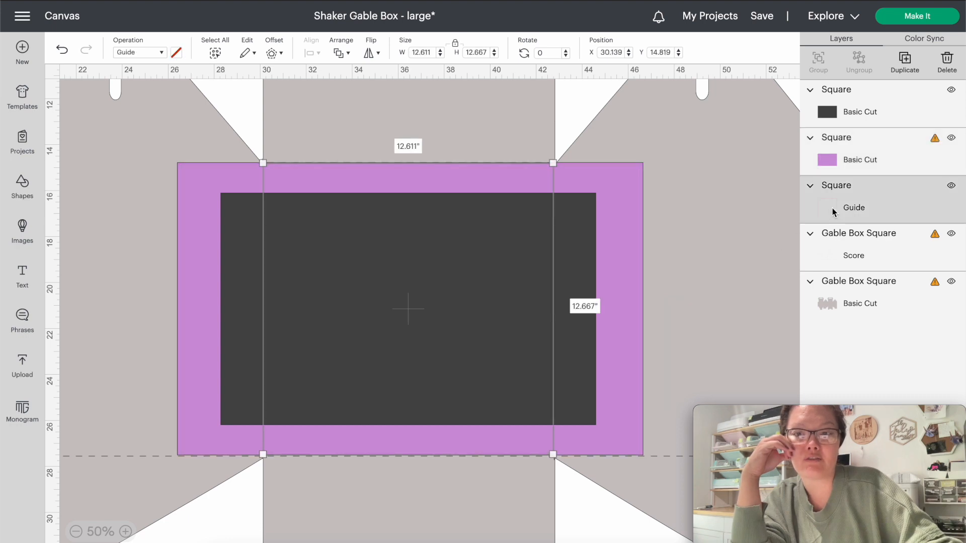
{"action": "left_click", "coordinate": [828, 144]}
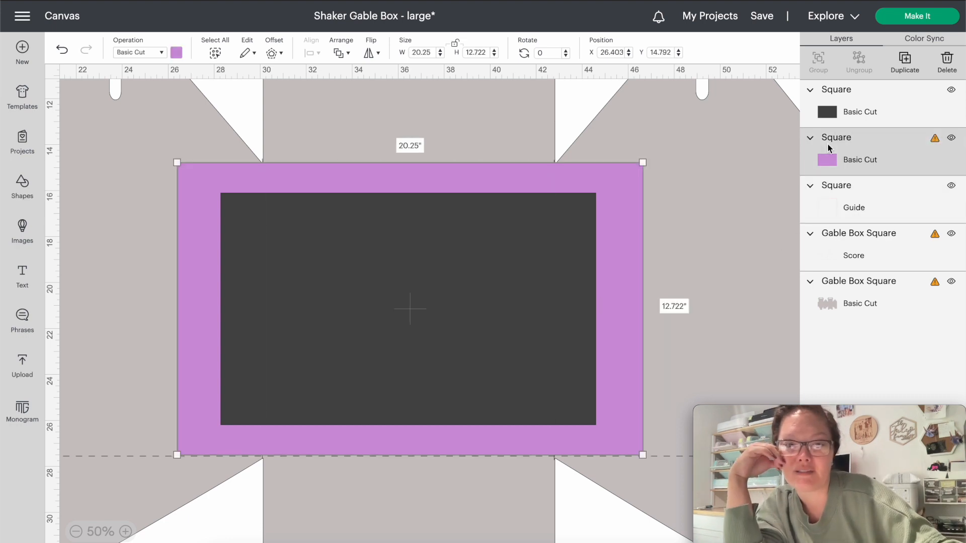
{"action": "left_click", "coordinate": [143, 53]}
{"action": "left_click", "coordinate": [149, 214]}
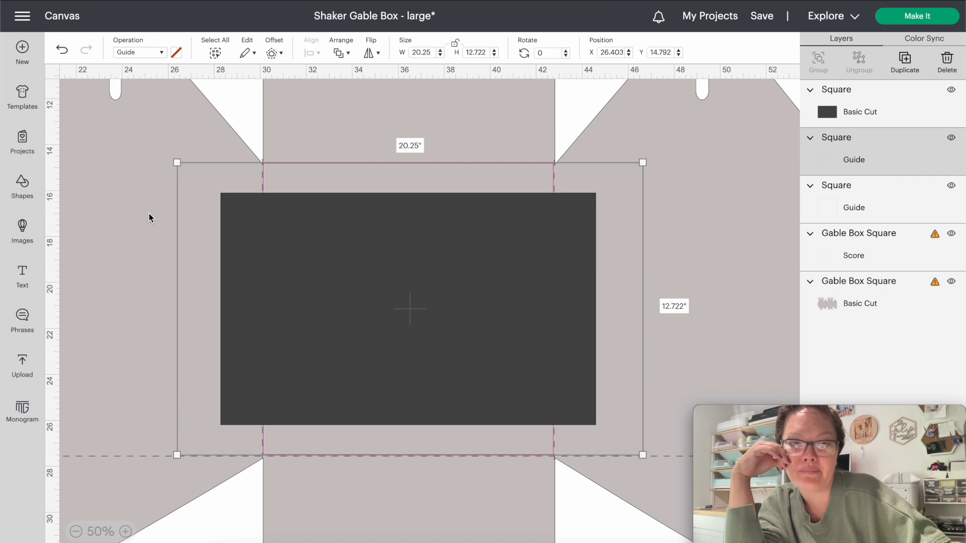
Center the dark rectangle and both guide squares on each other, then nudge them left into line with the panel's score lines.
{"action": "left_click", "coordinate": [854, 111]}
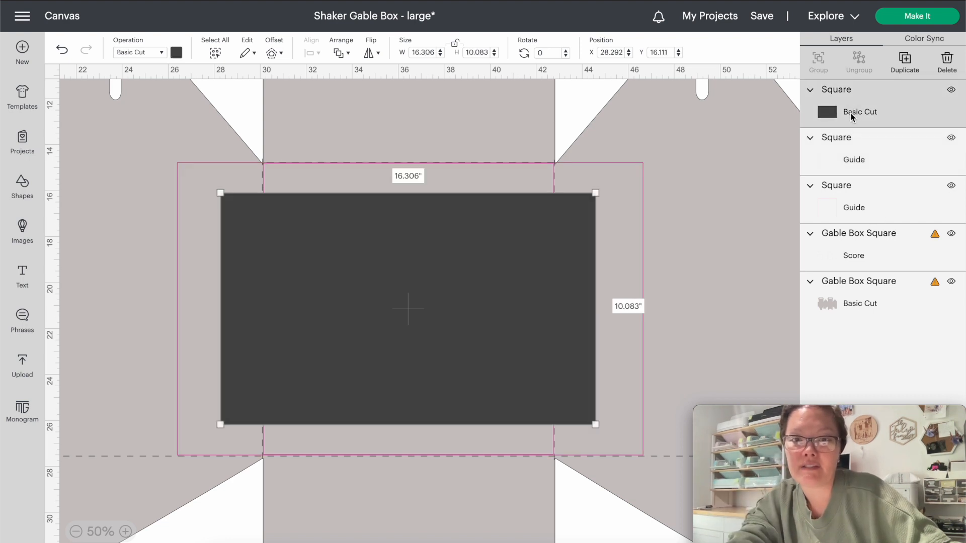
{"action": "left_click", "coordinate": [849, 146], "text": "shift"}
{"action": "left_click", "coordinate": [834, 194], "text": "shift"}
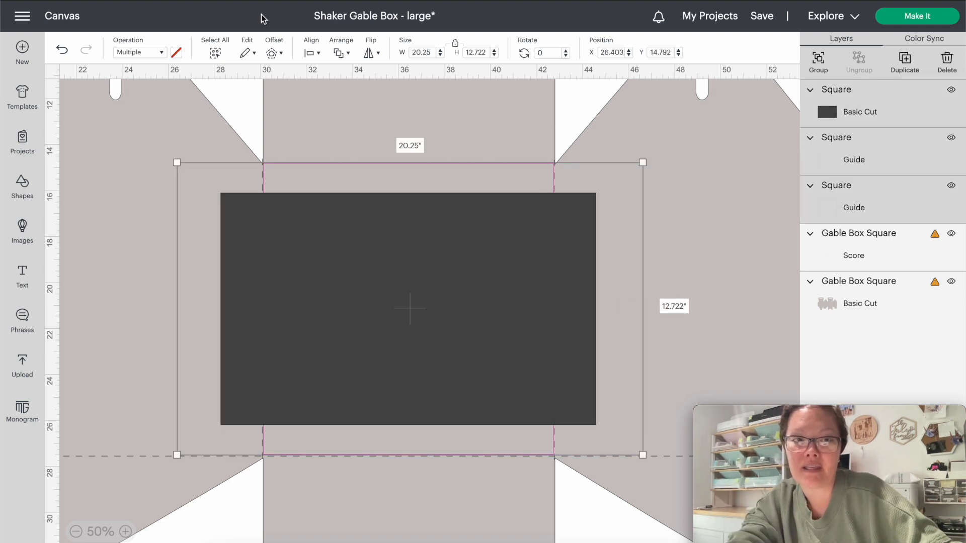
{"action": "left_click", "coordinate": [309, 53]}
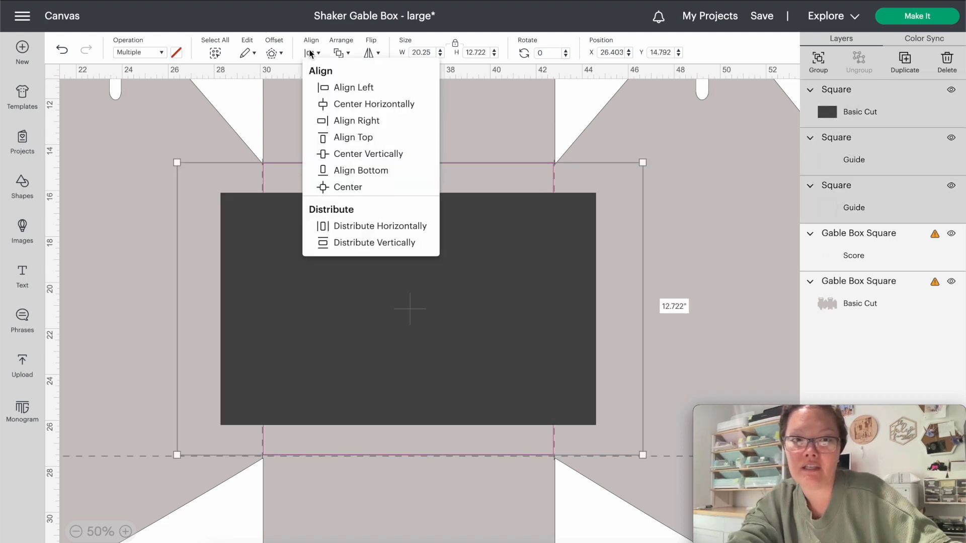
{"action": "left_click", "coordinate": [334, 188]}
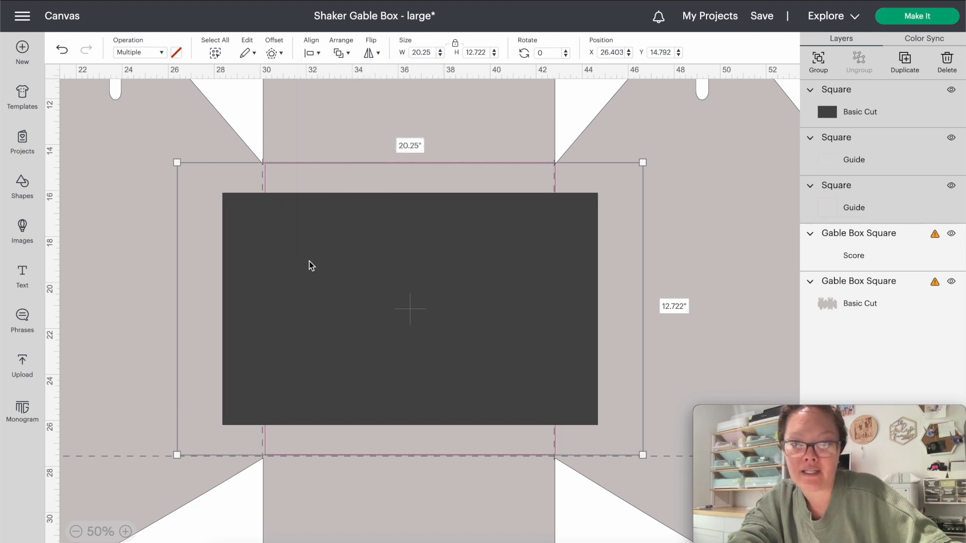
{"action": "key", "text": "Left"}
{"action": "key", "text": "Left"}
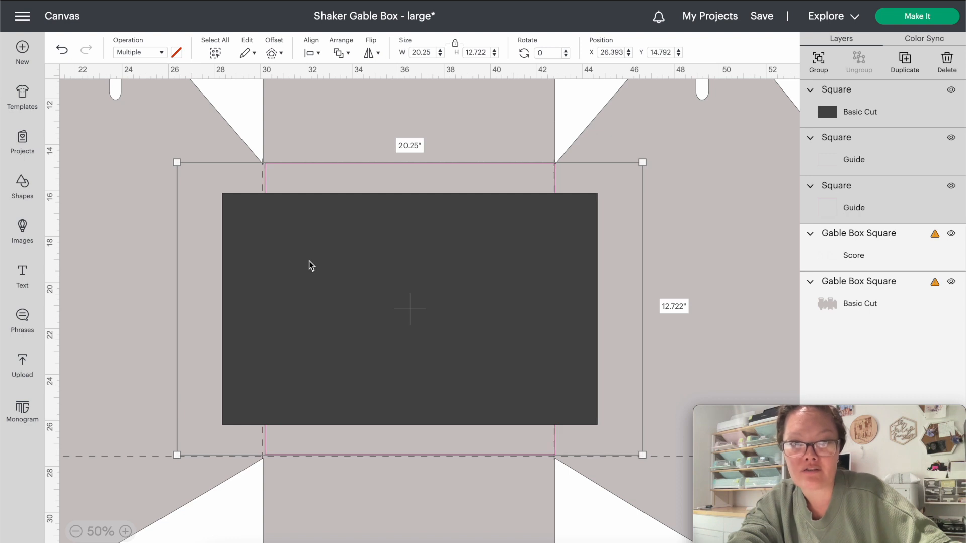
{"action": "key", "text": "Left"}
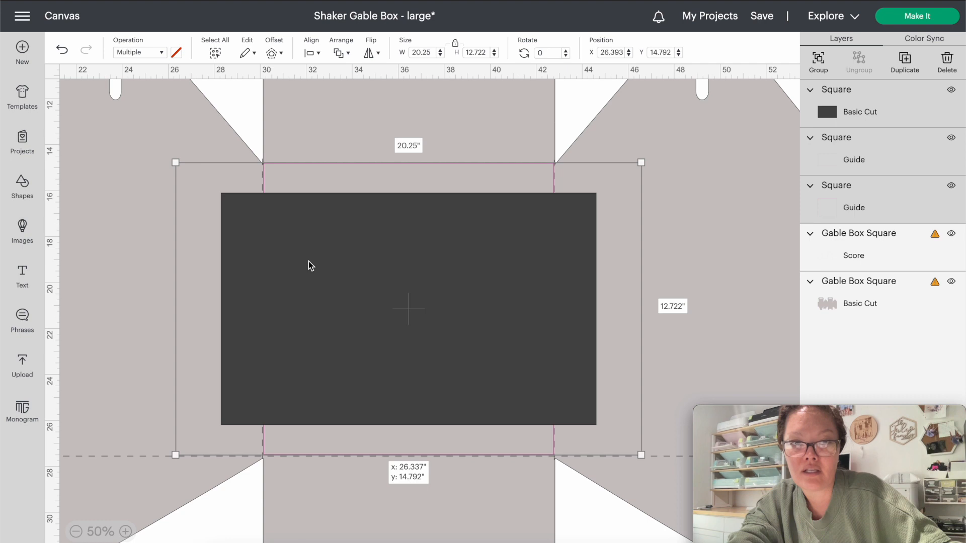
{"action": "left_click", "coordinate": [206, 501]}
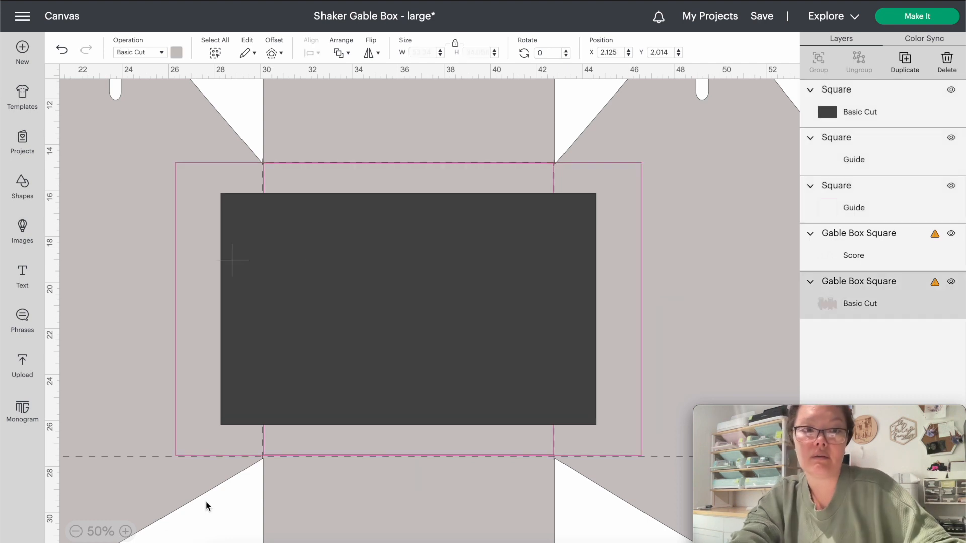
Set the larger guide rectangle's operation to Basic Cut and recolor it light blue.
{"action": "left_click", "coordinate": [177, 450]}
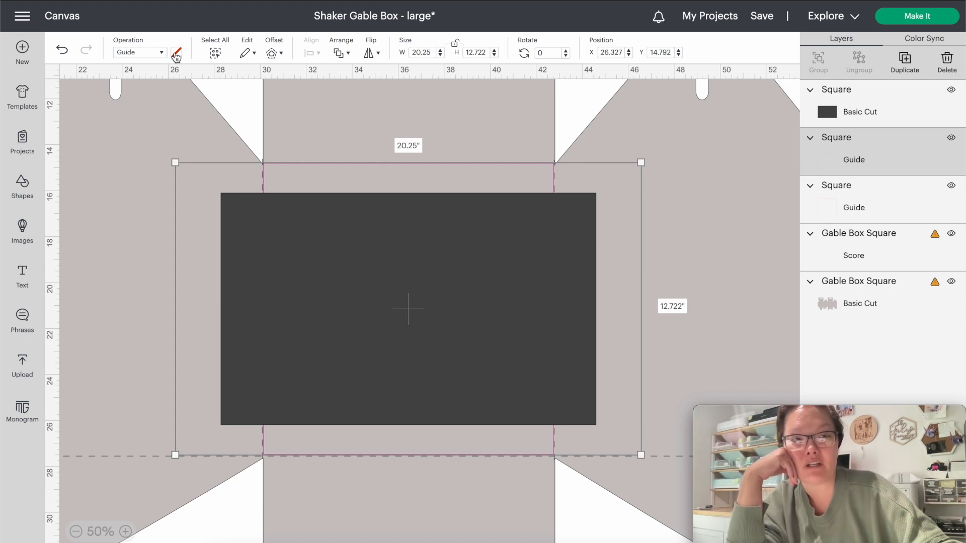
{"action": "left_click", "coordinate": [127, 52]}
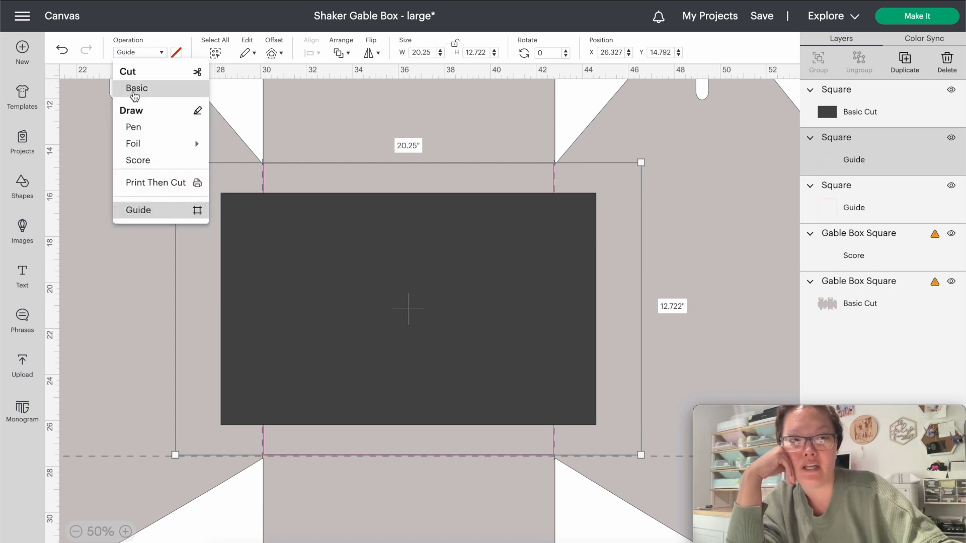
{"action": "left_click", "coordinate": [135, 90]}
{"action": "left_click", "coordinate": [176, 53]}
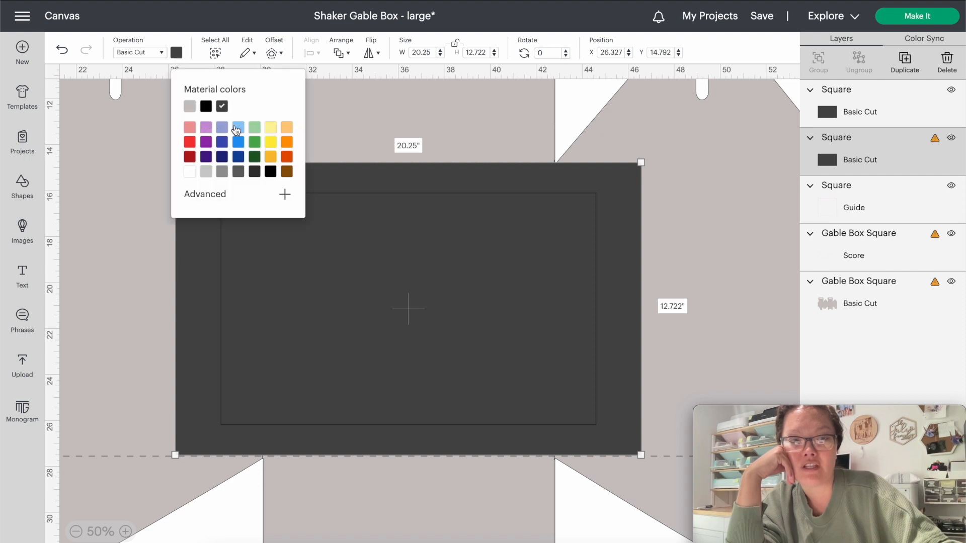
{"action": "left_click", "coordinate": [237, 129]}
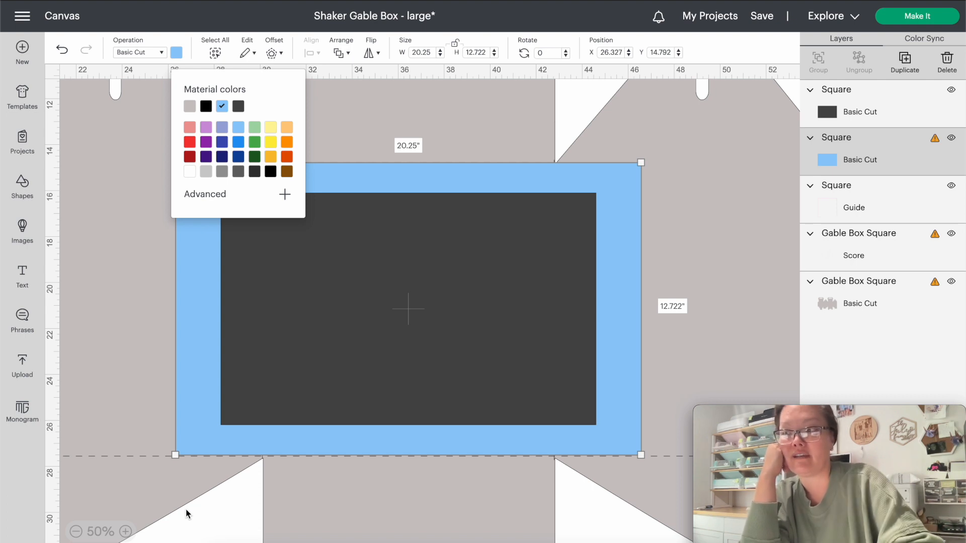
Move the dark rectangle beneath the light blue one in the layer order, then duplicate the blue rectangle in place.
{"action": "left_click", "coordinate": [606, 437]}
{"action": "left_click", "coordinate": [847, 106]}
{"action": "left_click_drag", "start_coordinate": [847, 104], "coordinate": [850, 144]}
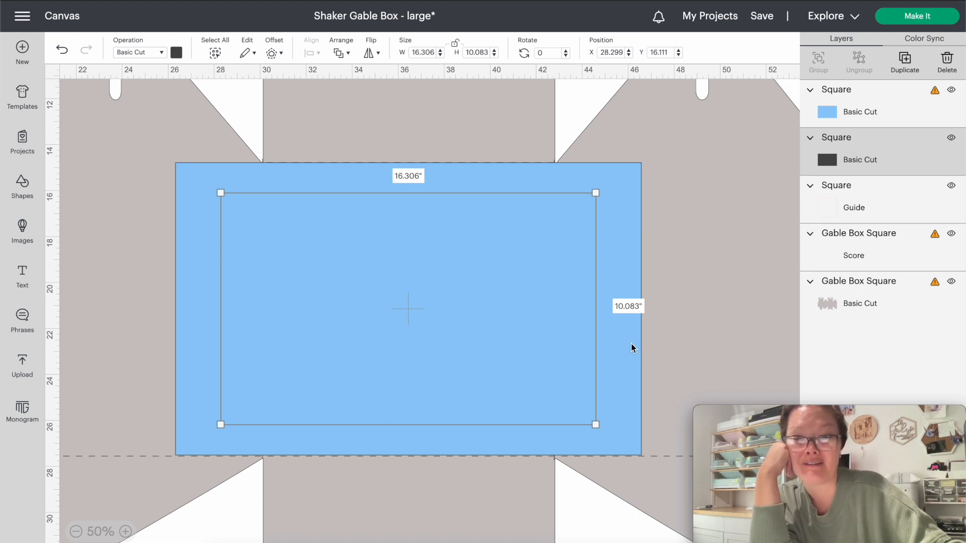
{"action": "left_click", "coordinate": [631, 343]}
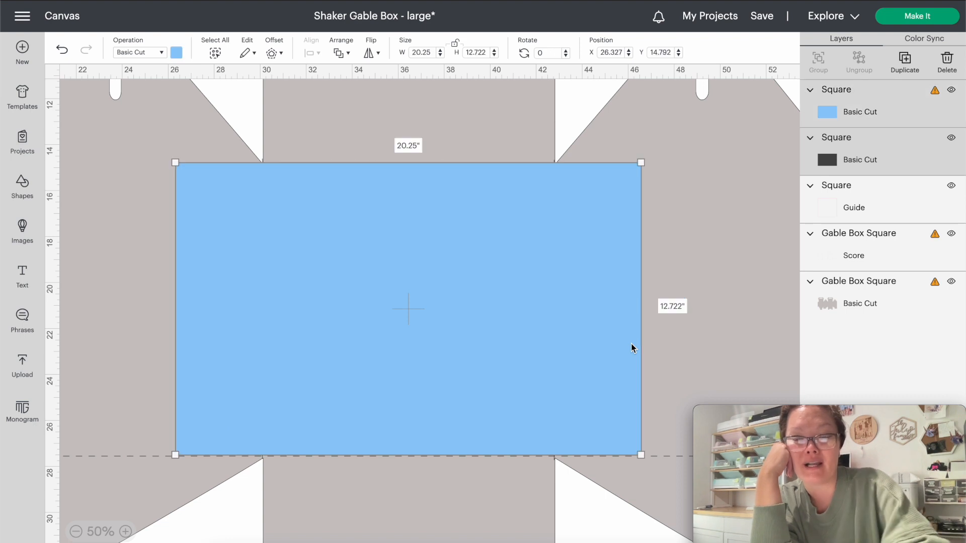
{"action": "key", "text": "ctrl+d"}
{"action": "mouse_move", "coordinate": [490, 283]}
{"action": "left_mouse_down"}
{"action": "mouse_move", "coordinate": [429, 260]}
{"action": "mouse_move", "coordinate": [484, 282]}
{"action": "left_mouse_up"}
{"action": "left_click", "coordinate": [585, 508]}
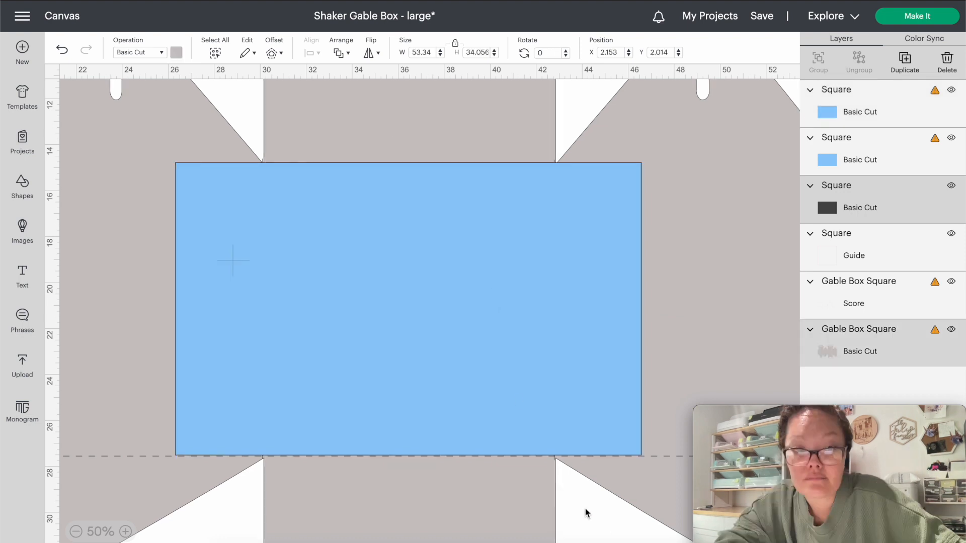
Increase the uppermost blue rectangle's height to 14.9 inches and set its operation to Guide.
{"action": "left_click", "coordinate": [506, 386]}
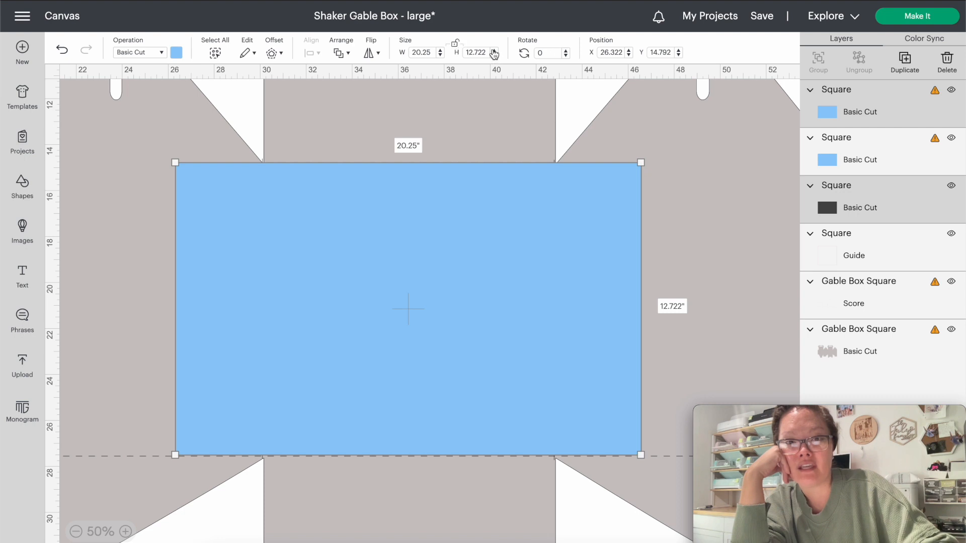
{"action": "left_click_drag", "start_coordinate": [495, 54], "coordinate": [494, 54]}
{"action": "key", "text": "Up"}
{"action": "key", "text": "Up"}
{"action": "key", "text": "Up"}
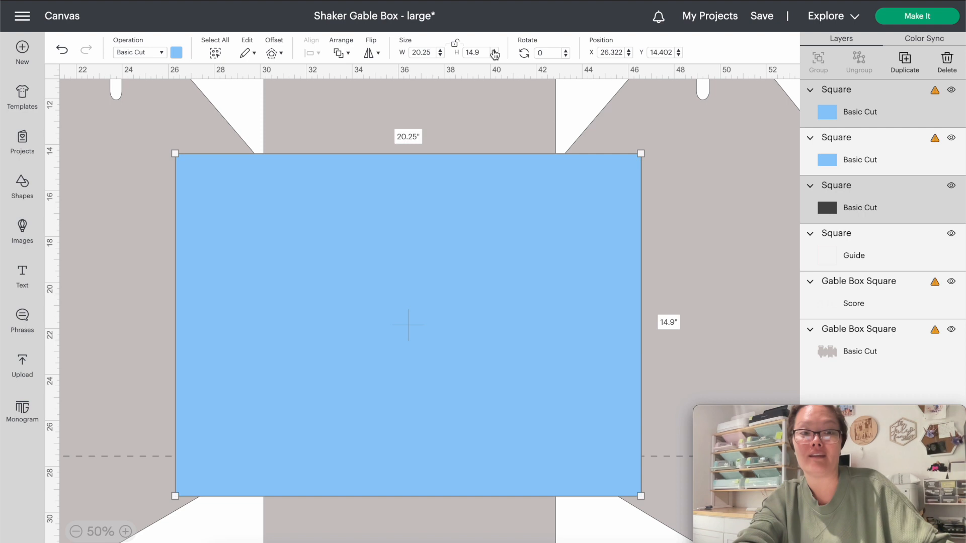
{"action": "left_click", "coordinate": [160, 52]}
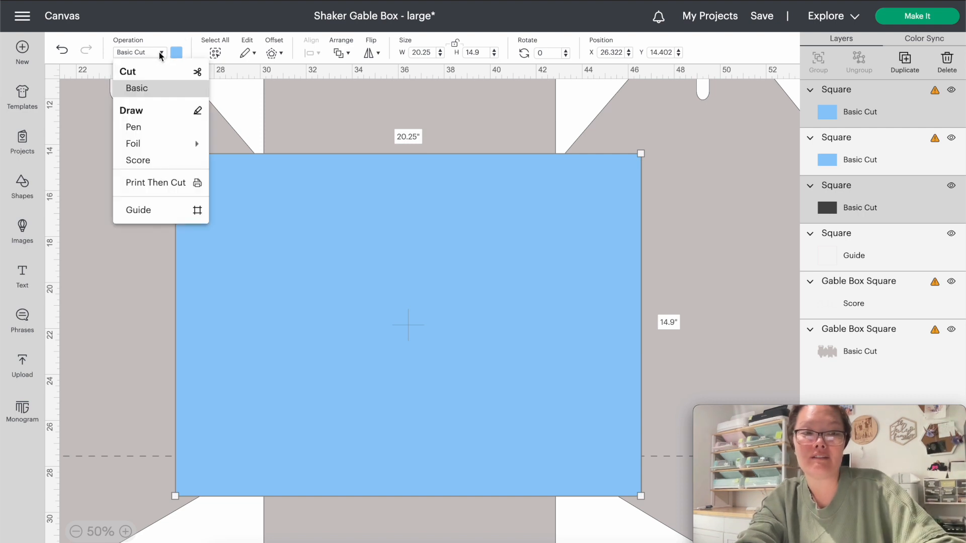
{"action": "left_click", "coordinate": [155, 209]}
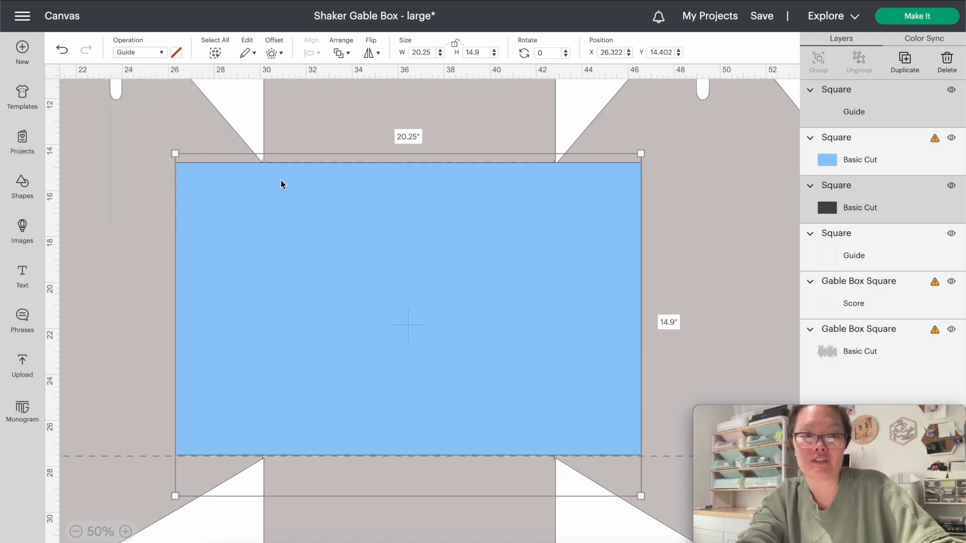
Nudge the tall guide rectangle up to a Y position of about 14.07 inches so it overhangs the blue rectangle more evenly.
{"action": "key", "text": "Up"}
{"action": "key", "text": "Up"}
{"action": "key", "text": "Up"}
{"action": "key", "text": "Up"}
{"action": "key", "text": "Up"}
{"action": "key", "text": "Up"}
{"action": "key", "text": "Up"}
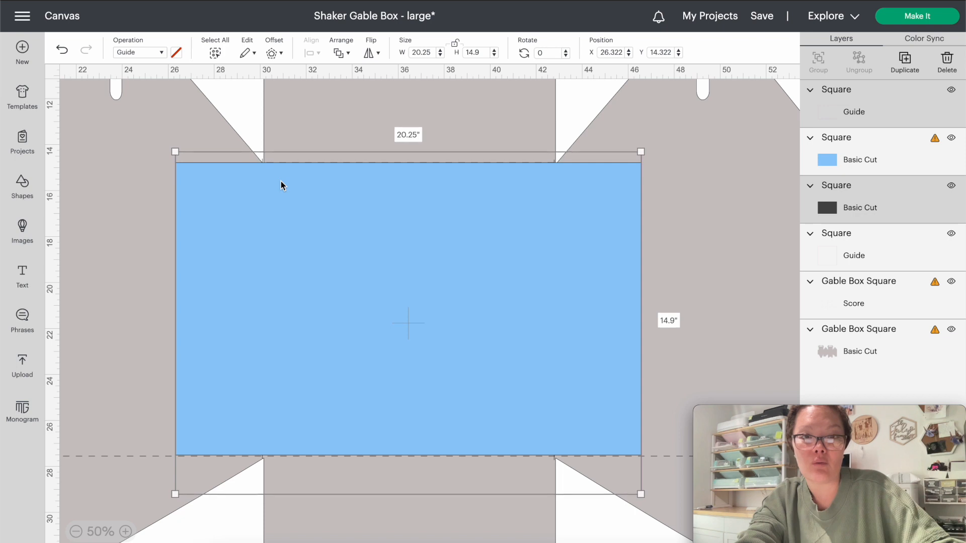
{"action": "key", "text": "Up"}
{"action": "key", "text": "Up"}
{"action": "key", "text": "Up"}
{"action": "key", "text": "Up"}
{"action": "key", "text": "Up"}
{"action": "key", "text": "Up"}
{"action": "key", "text": "Up"}
{"action": "key", "text": "Up"}
{"action": "key", "text": "Up"}
{"action": "key", "text": "Up"}
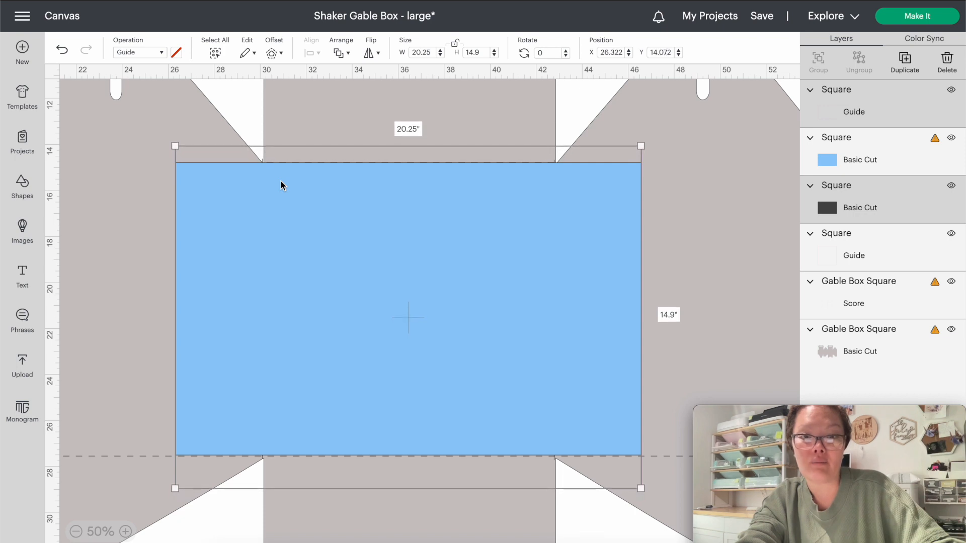
Increase the tall guide rectangle's height to 16.2 inches, keeping it roughly centered over the blue rectangle.
{"action": "left_click", "coordinate": [496, 50]}
{"action": "left_click", "coordinate": [495, 51]}
{"action": "left_click", "coordinate": [495, 51]}
{"action": "left_click", "coordinate": [496, 51]}
{"action": "left_click", "coordinate": [495, 51]}
{"action": "left_click", "coordinate": [495, 50]}
{"action": "left_click", "coordinate": [495, 50]}
{"action": "left_click", "coordinate": [495, 51]}
{"action": "left_click", "coordinate": [495, 51]}
{"action": "left_click", "coordinate": [496, 51]}
{"action": "left_click", "coordinate": [496, 50]}
{"action": "left_click", "coordinate": [495, 50]}
{"action": "left_click", "coordinate": [496, 50]}
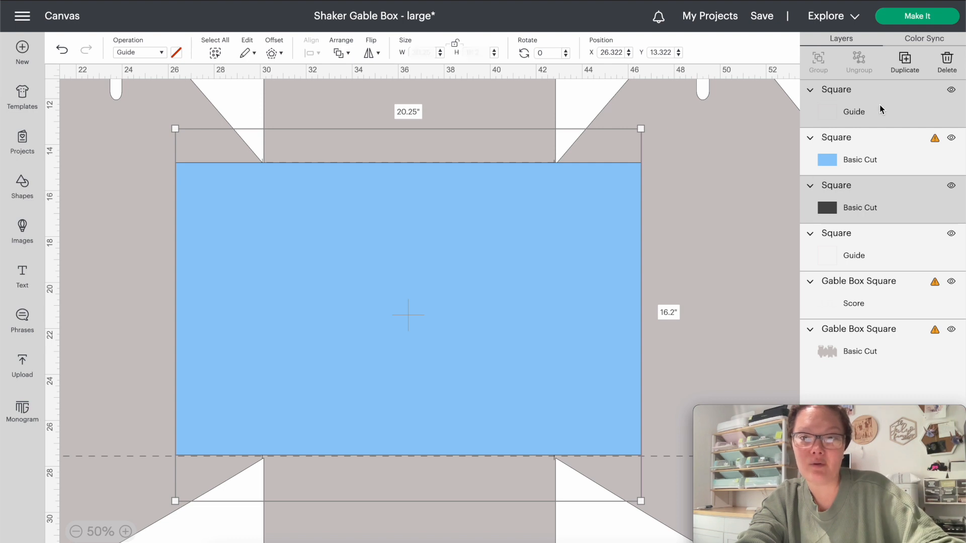
Change the light blue rectangle's operation from Basic Cut to Guide.
{"action": "left_click", "coordinate": [841, 160]}
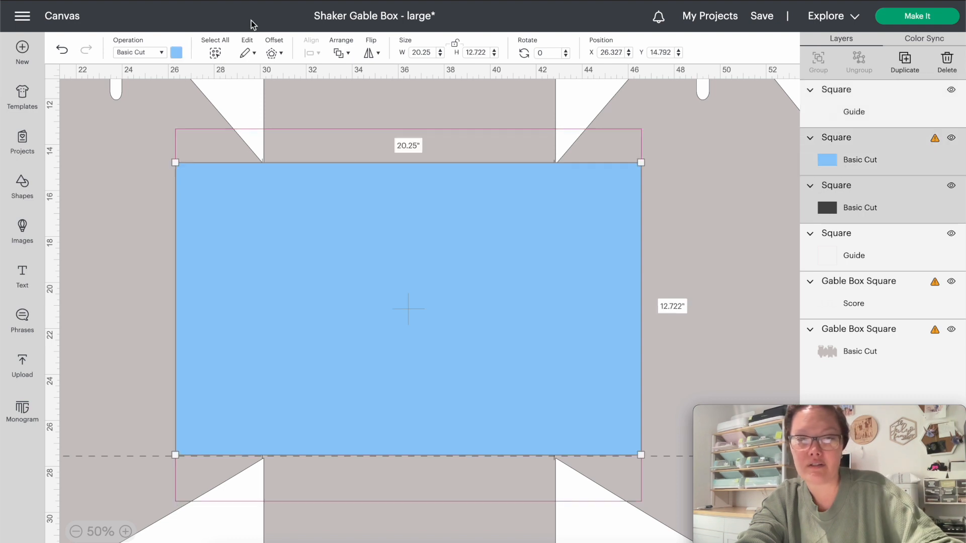
{"action": "left_click", "coordinate": [139, 52]}
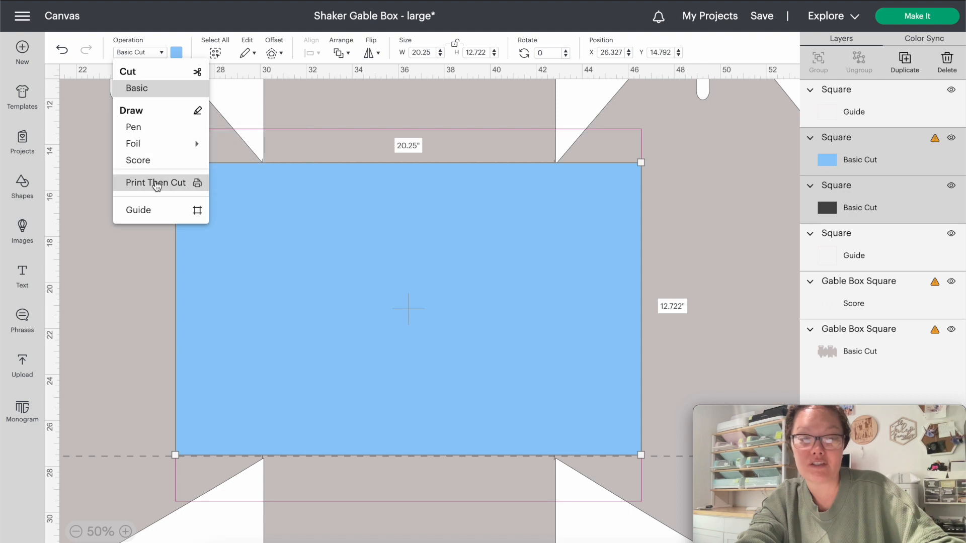
{"action": "left_click", "coordinate": [156, 210]}
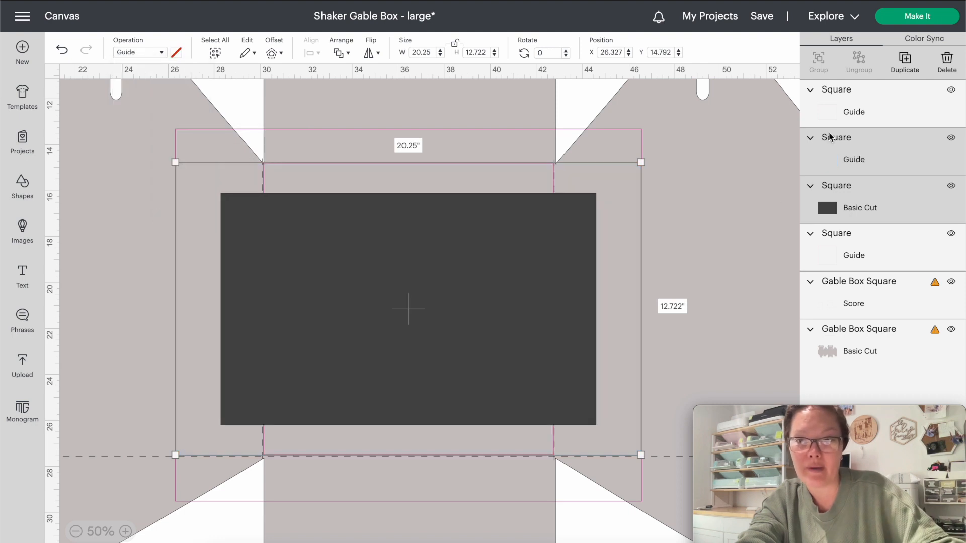
Select all four Square layers and align them to a common center.
{"action": "left_click", "coordinate": [839, 118]}
{"action": "left_click", "coordinate": [854, 159], "text": "shift"}
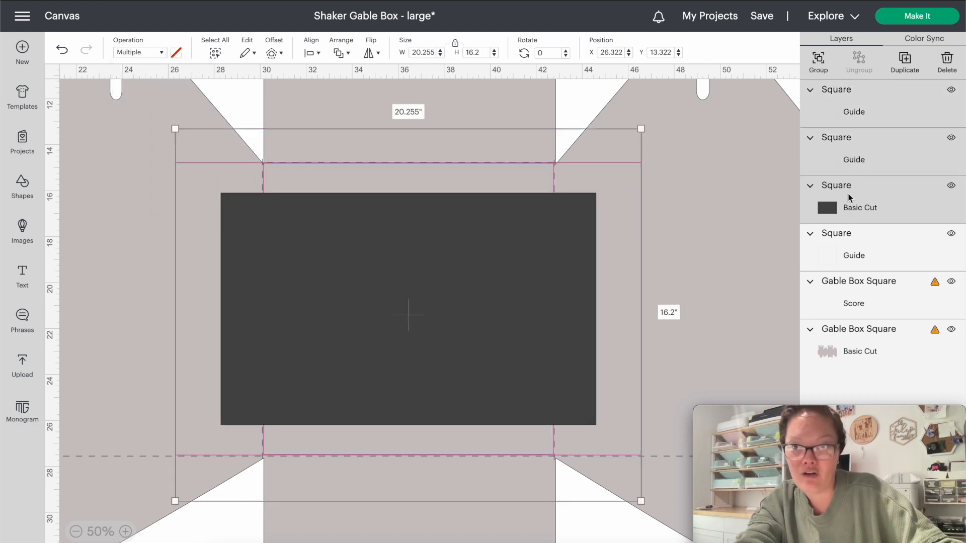
{"action": "left_click", "coordinate": [849, 238], "text": "shift"}
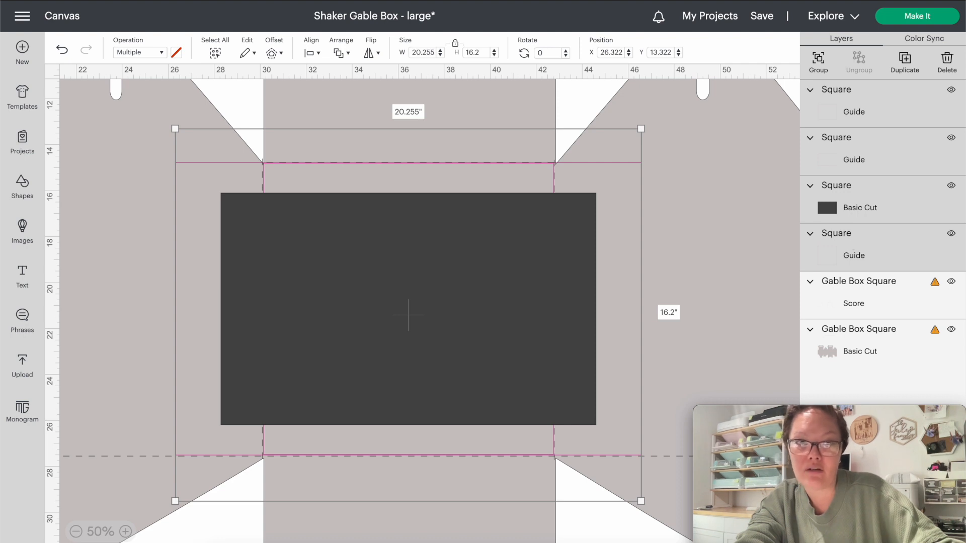
{"action": "left_click", "coordinate": [312, 52]}
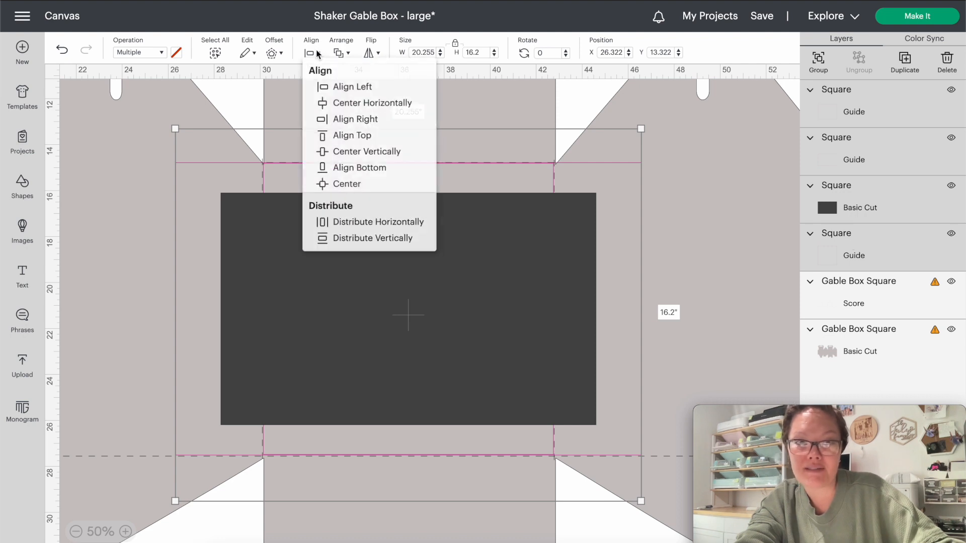
{"action": "left_click", "coordinate": [338, 189]}
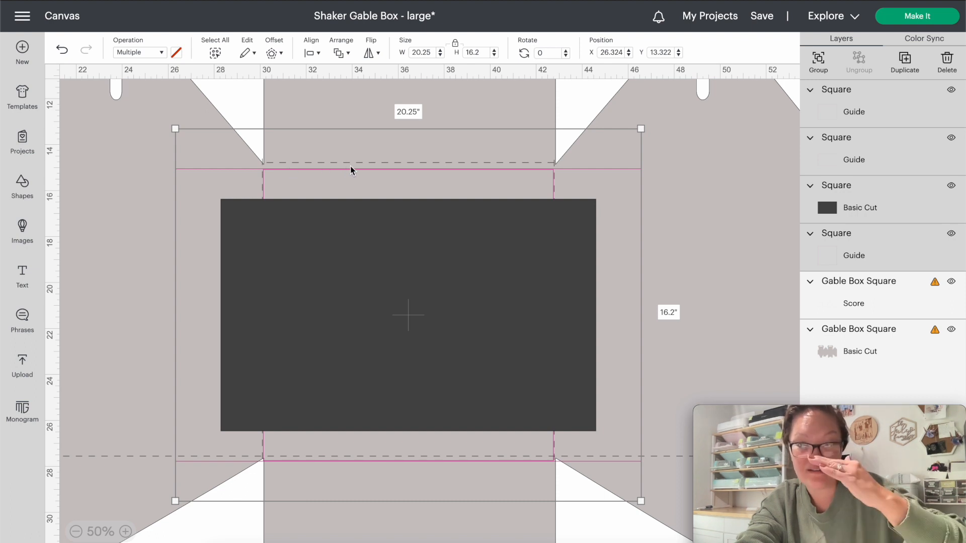
Nudge the four centered squares up to a Y position of 13.082 so the guides match the box's score lines.
{"action": "key", "text": "Up"}
{"action": "key", "text": "Up"}
{"action": "key", "text": "Up"}
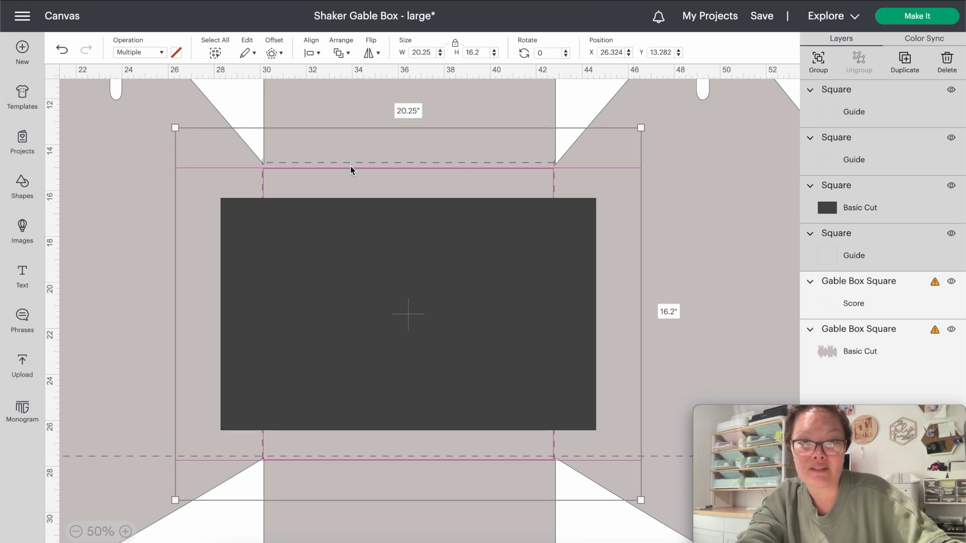
{"action": "key", "text": "Up"}
{"action": "key", "text": "Up"}
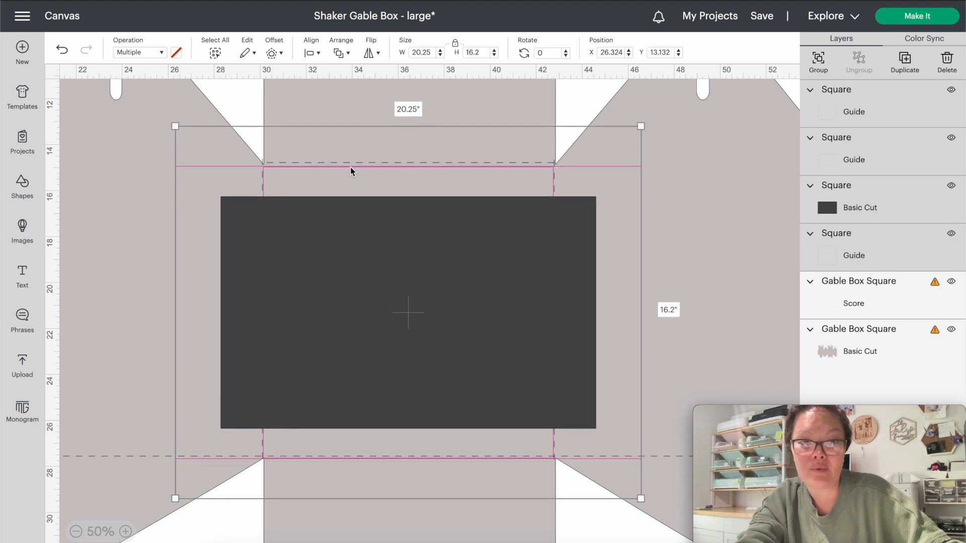
{"action": "key", "text": "Up"}
{"action": "key", "text": "Up"}
{"action": "key", "text": "Up"}
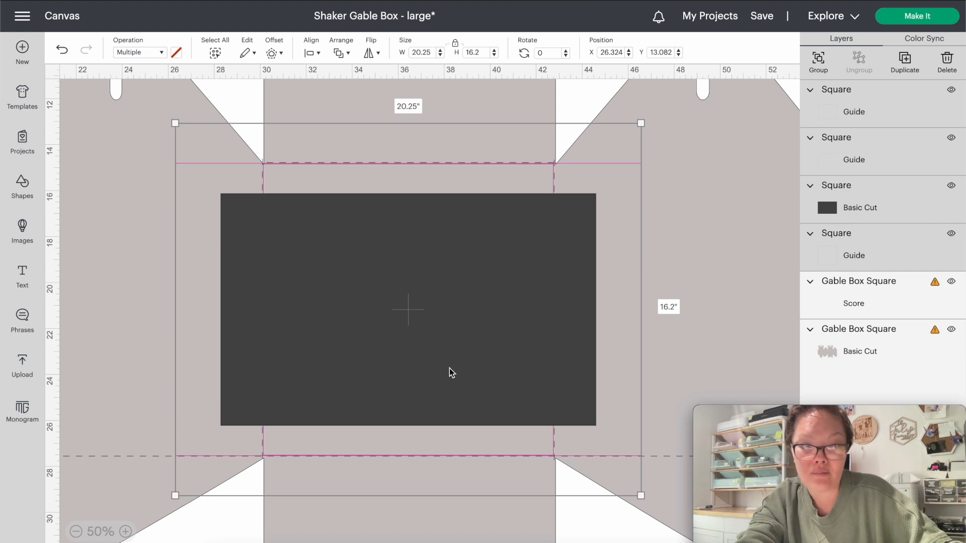
{"action": "left_click", "coordinate": [627, 524]}
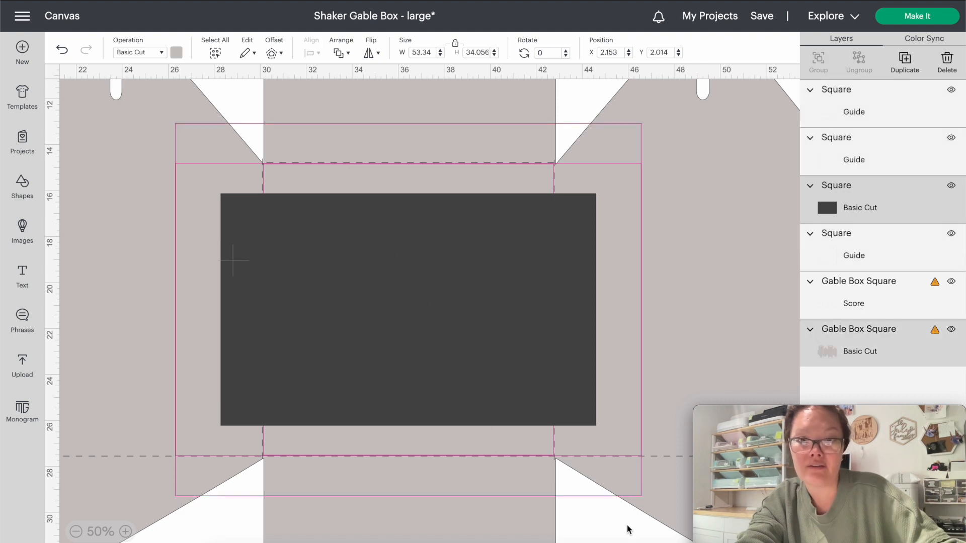
Set the tall 16.2-inch guide rectangle to Basic Cut and color it light periwinkle blue.
{"action": "left_click", "coordinate": [832, 123]}
{"action": "left_click", "coordinate": [160, 54]}
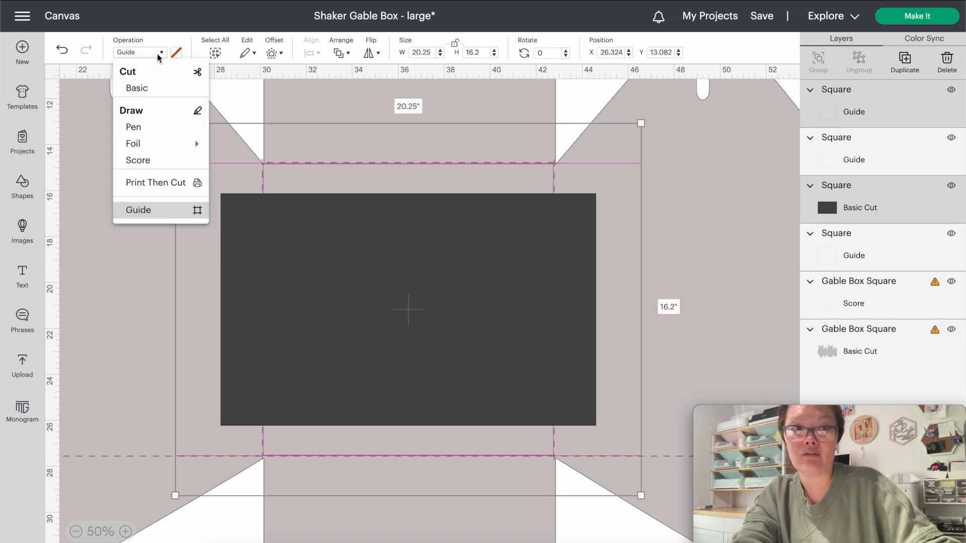
{"action": "left_click", "coordinate": [159, 90]}
{"action": "left_click", "coordinate": [177, 54]}
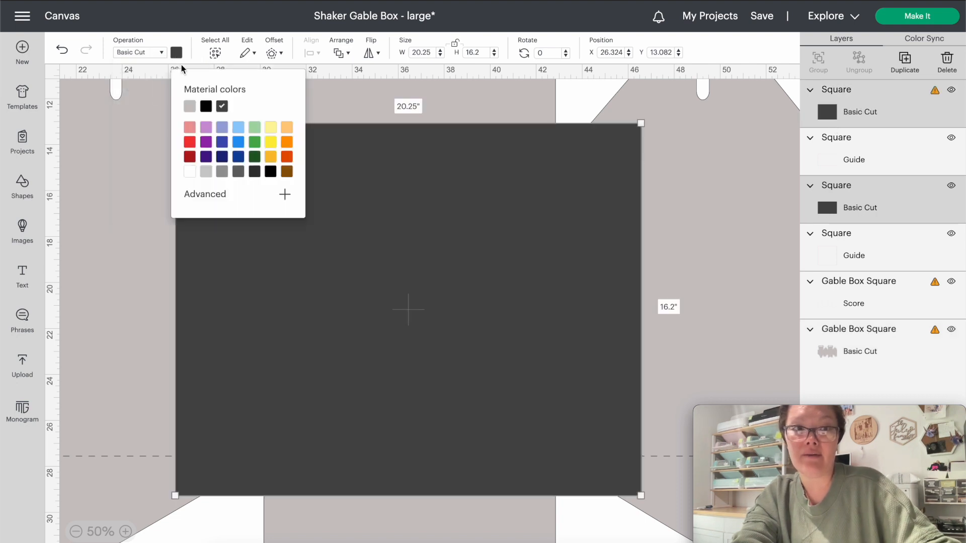
{"action": "left_click", "coordinate": [222, 128]}
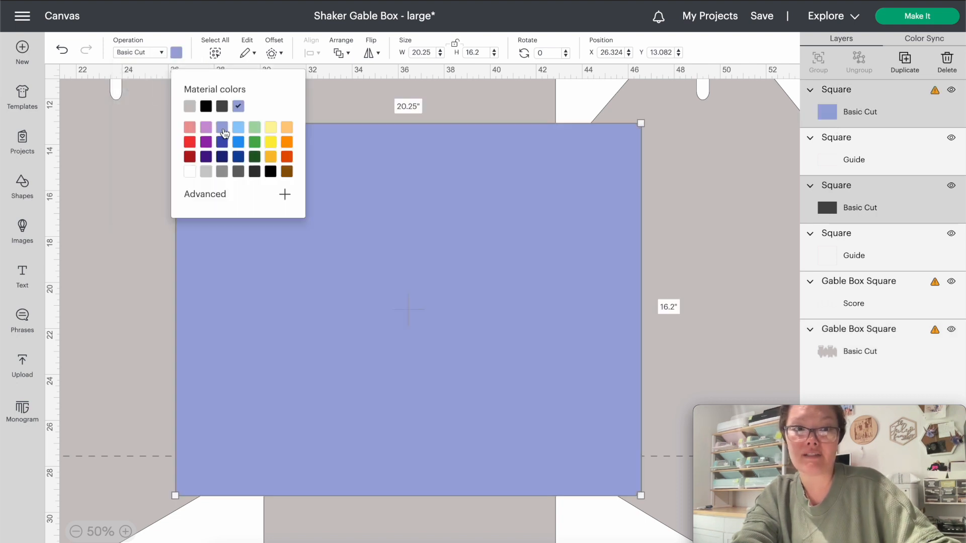
Set the 20.25 x 12.722 inch guide rectangle back to Basic Cut and color it light blue.
{"action": "left_click", "coordinate": [826, 150]}
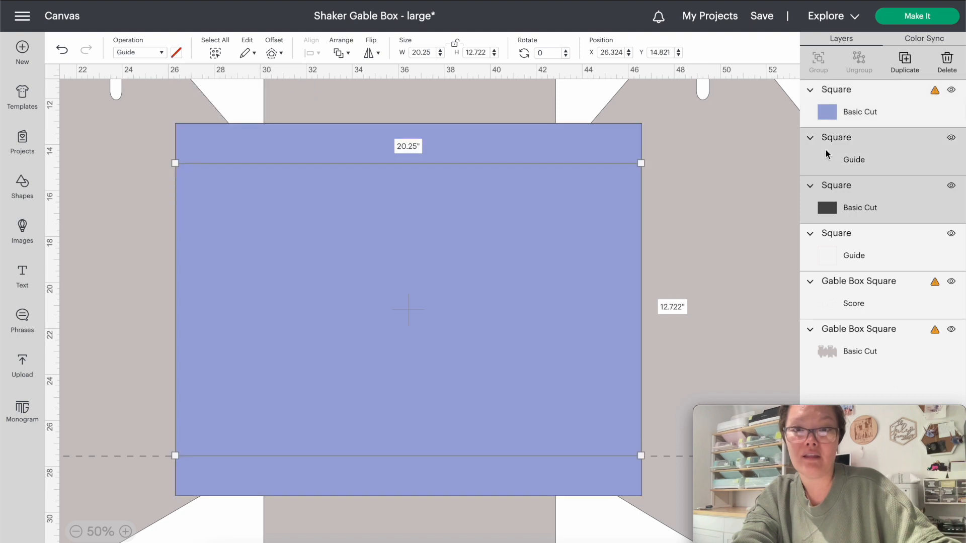
{"action": "left_click", "coordinate": [143, 53]}
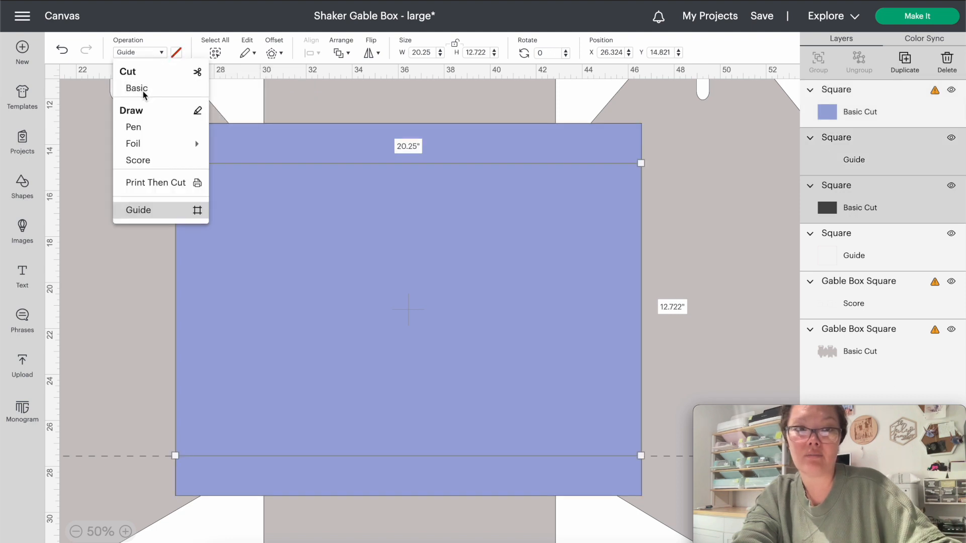
{"action": "left_click", "coordinate": [137, 88]}
{"action": "left_click", "coordinate": [176, 54]}
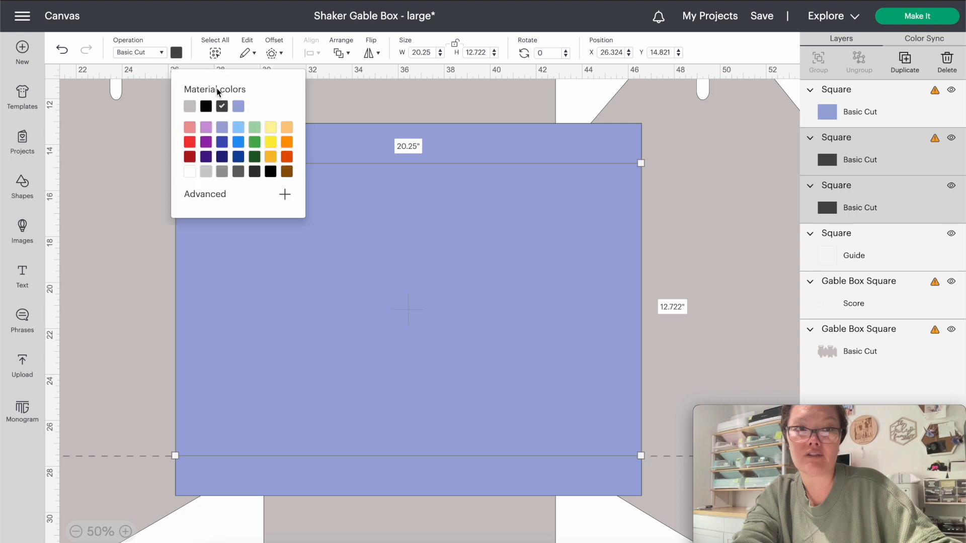
{"action": "left_click", "coordinate": [238, 128]}
Hide the periwinkle and light blue rectangles to expose the dark rectangle on the box panel.
{"action": "left_click", "coordinate": [896, 196]}
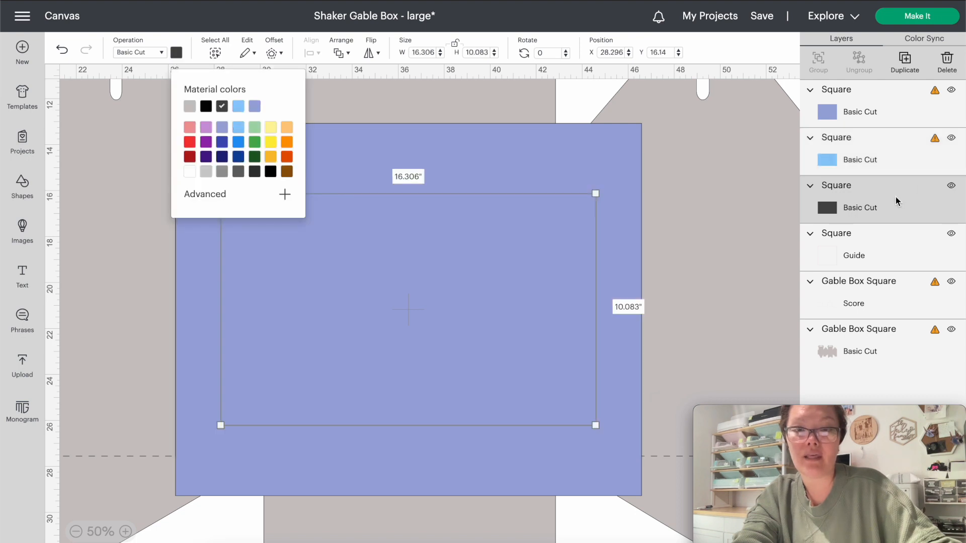
{"action": "mouse_move", "coordinate": [861, 117]}
{"action": "left_mouse_down"}
{"action": "mouse_move", "coordinate": [862, 211]}
{"action": "mouse_move", "coordinate": [857, 115]}
{"action": "left_mouse_up"}
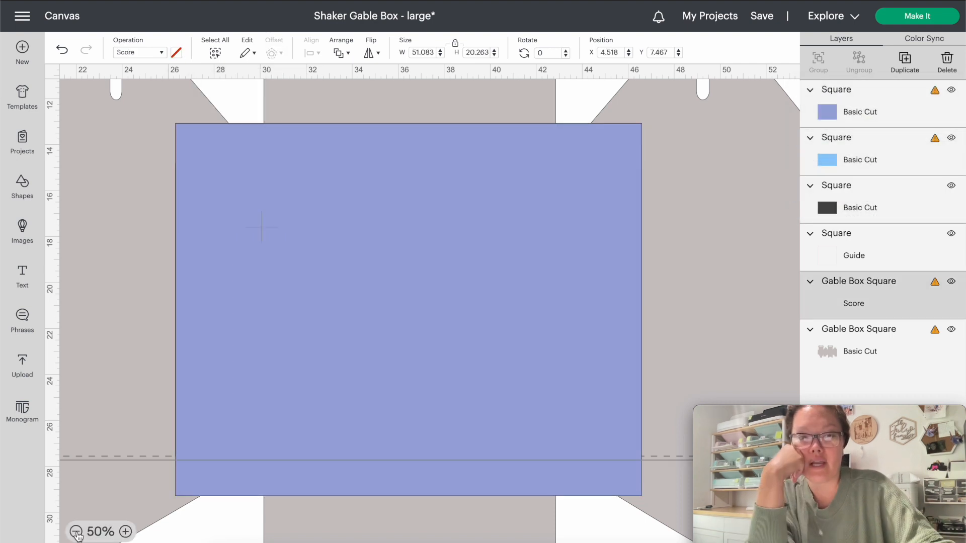
{"action": "left_click", "coordinate": [76, 532]}
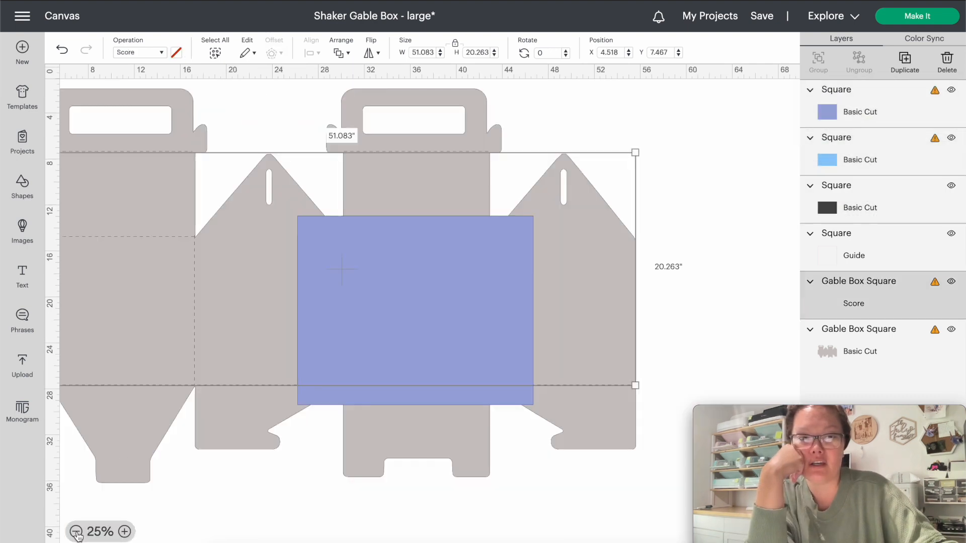
{"action": "left_click", "coordinate": [292, 500]}
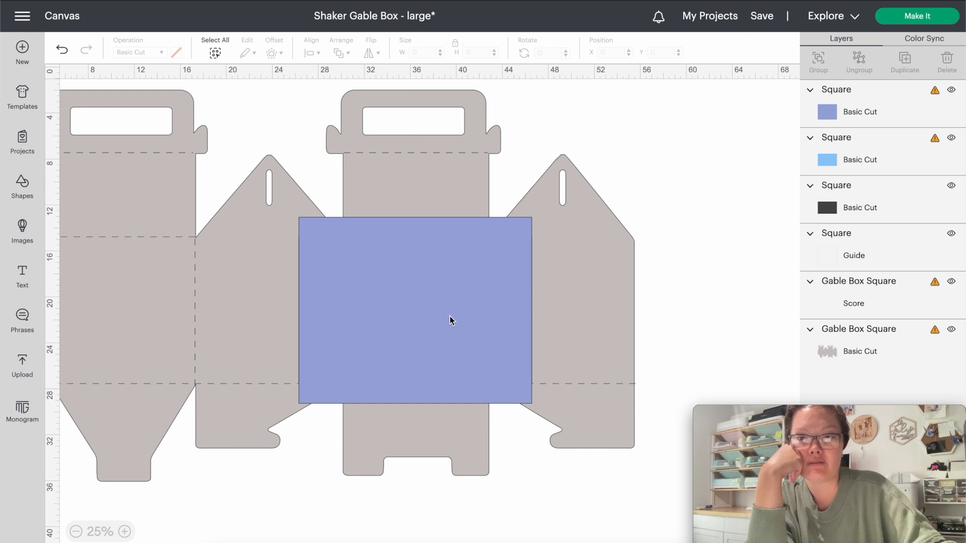
{"action": "left_click", "coordinate": [952, 91]}
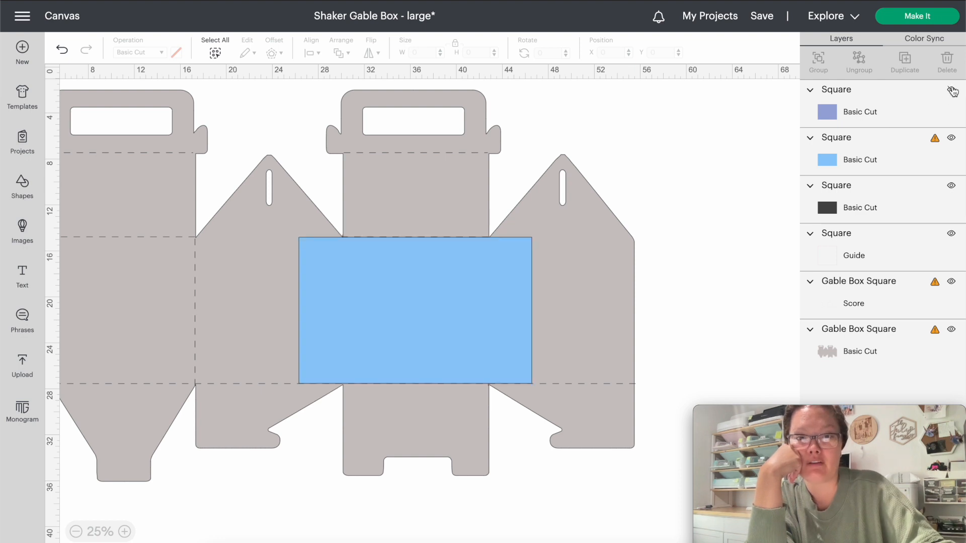
{"action": "left_click", "coordinate": [951, 139]}
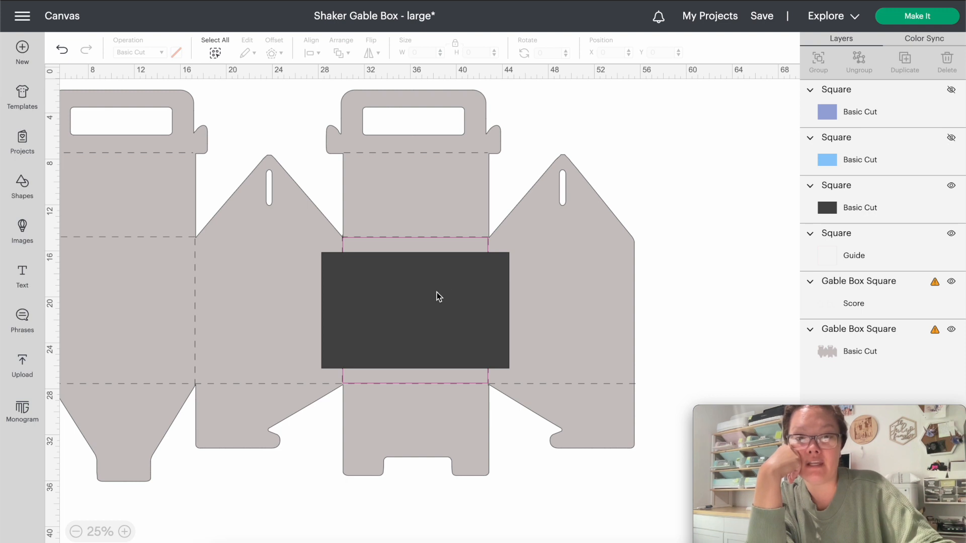
Slice the dark rectangle out of the gable box shape and move both cut-out pieces off to the box's side.
{"action": "left_click", "coordinate": [859, 219]}
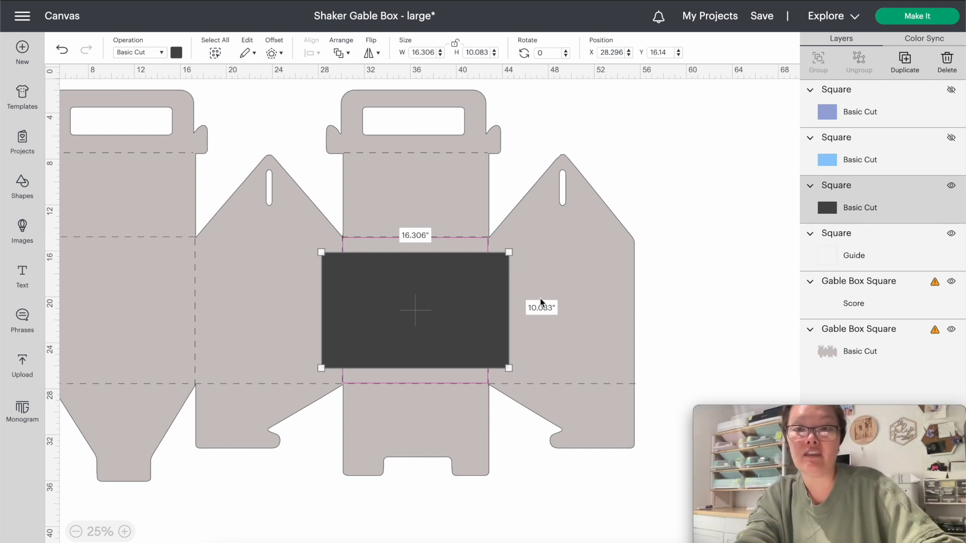
{"action": "left_click", "coordinate": [847, 336], "text": "shift"}
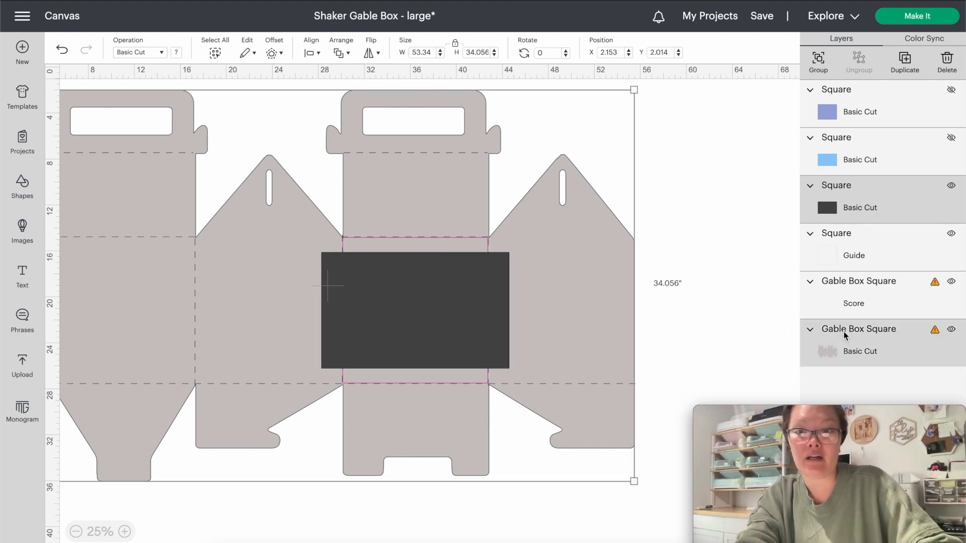
{"action": "right_click", "coordinate": [464, 98]}
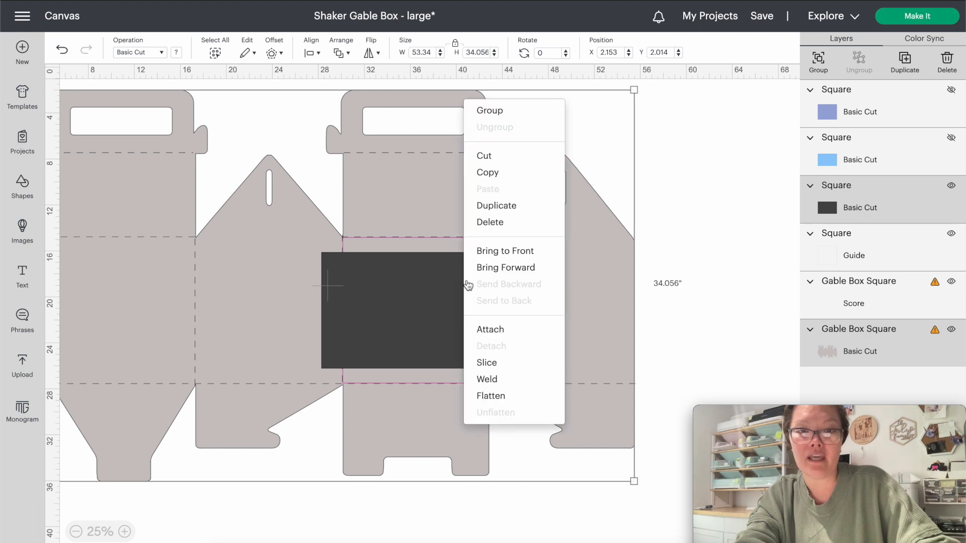
{"action": "left_click", "coordinate": [481, 361]}
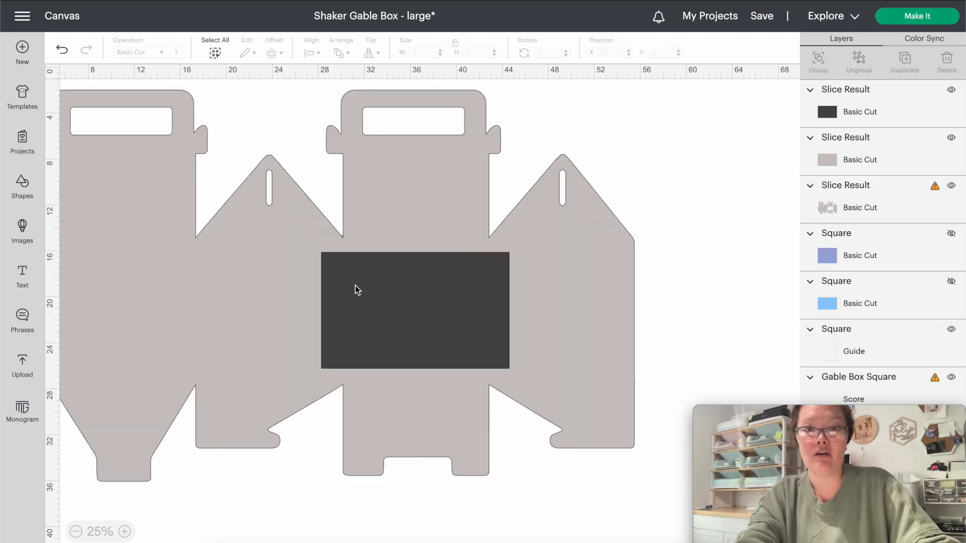
{"action": "left_click_drag", "start_coordinate": [349, 291], "coordinate": [685, 302]}
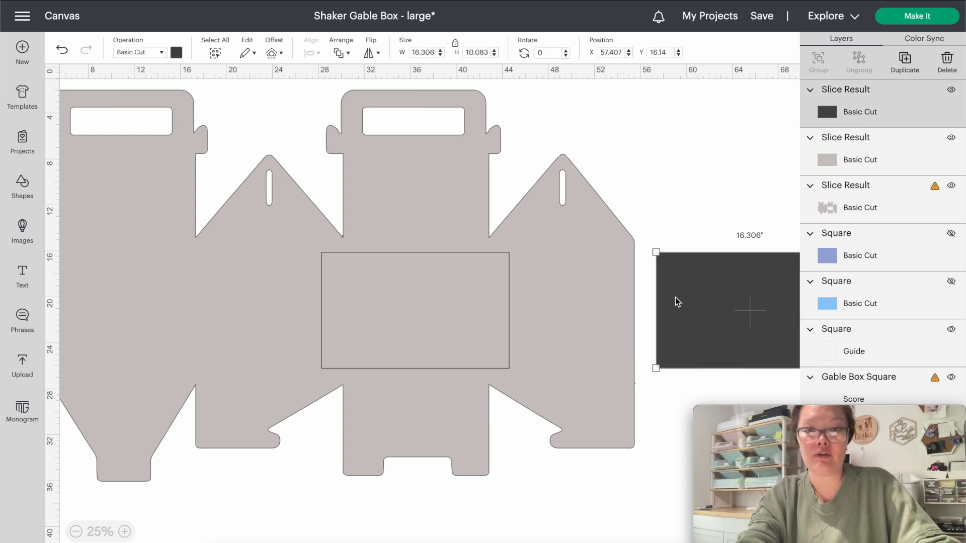
{"action": "left_click_drag", "start_coordinate": [408, 264], "coordinate": [745, 265]}
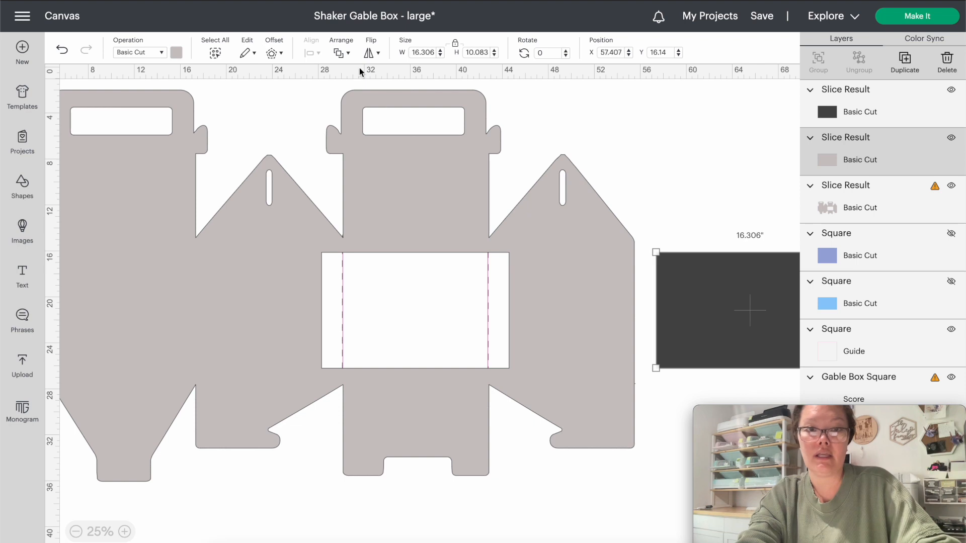
Send the sliced gable box to the back behind its score lines, and hide the remaining guide square.
{"action": "left_click", "coordinate": [388, 122]}
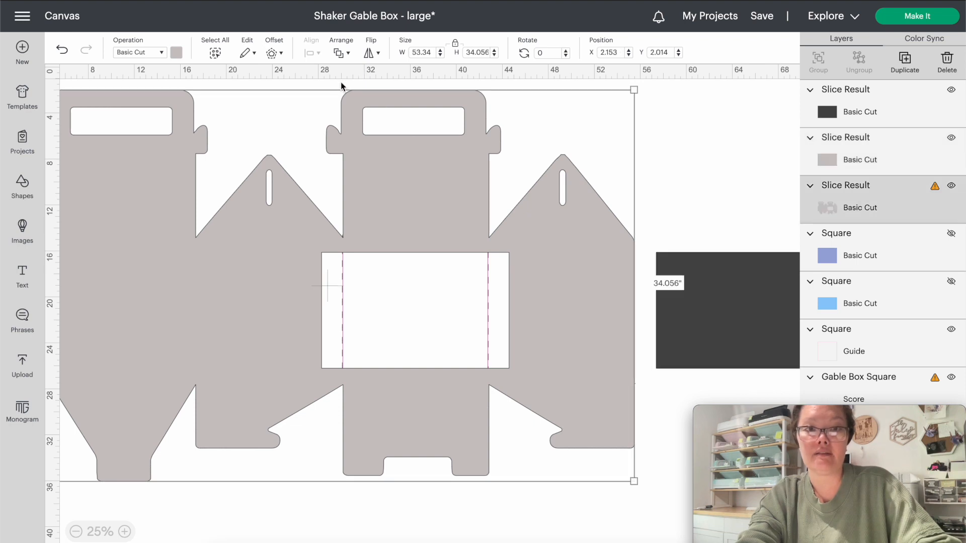
{"action": "left_click", "coordinate": [337, 59]}
{"action": "left_click", "coordinate": [350, 120]}
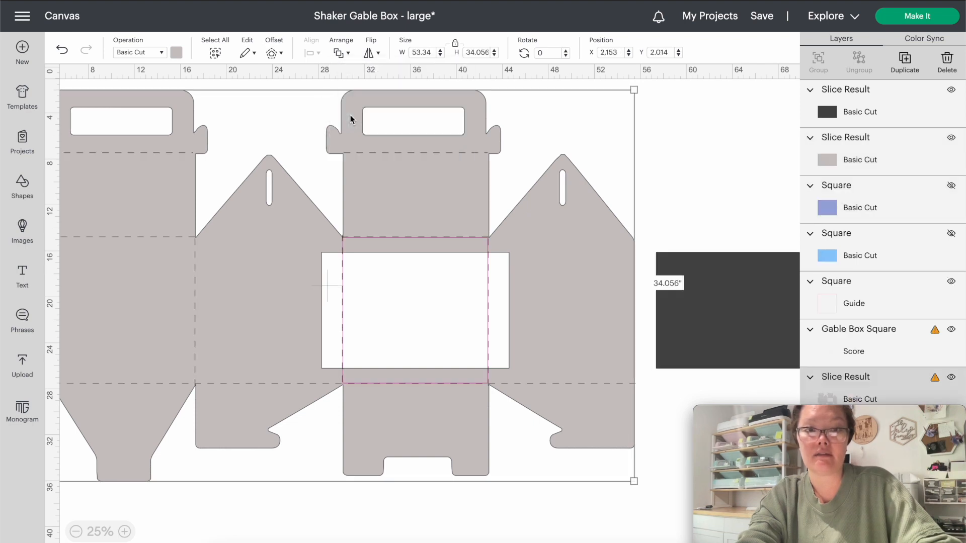
{"action": "left_click", "coordinate": [492, 436]}
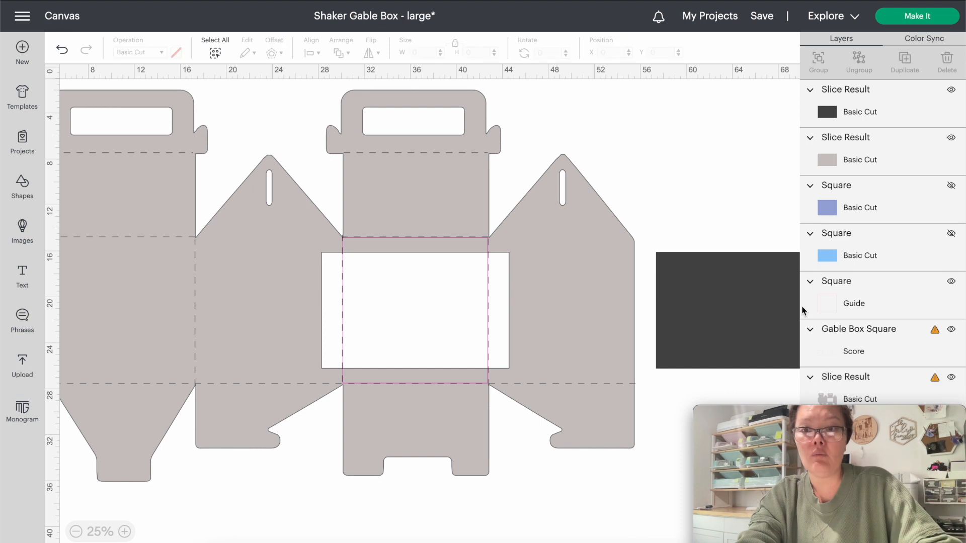
{"action": "left_click", "coordinate": [950, 283]}
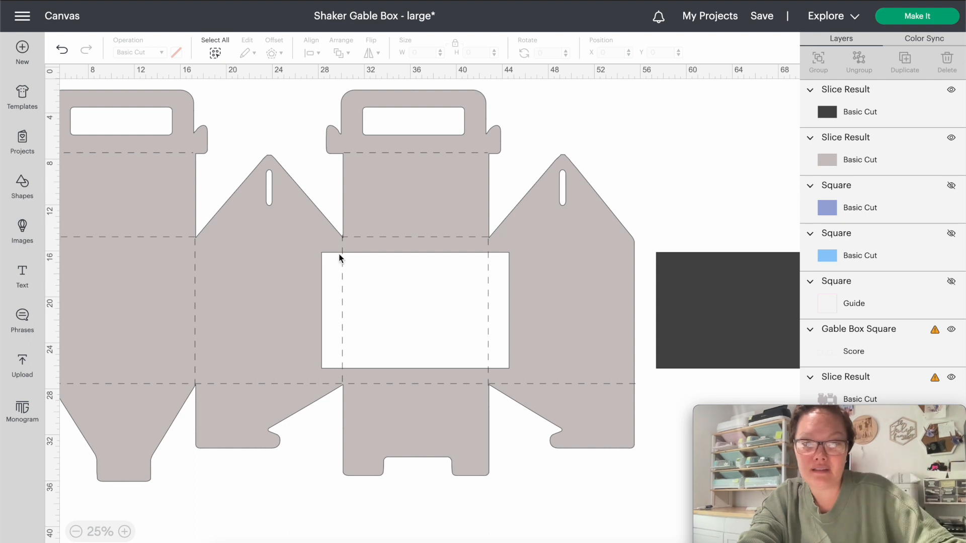
Use Contour on the gable box score lines to hide the two vertical folds that cross the sliced window.
{"action": "left_click", "coordinate": [384, 345]}
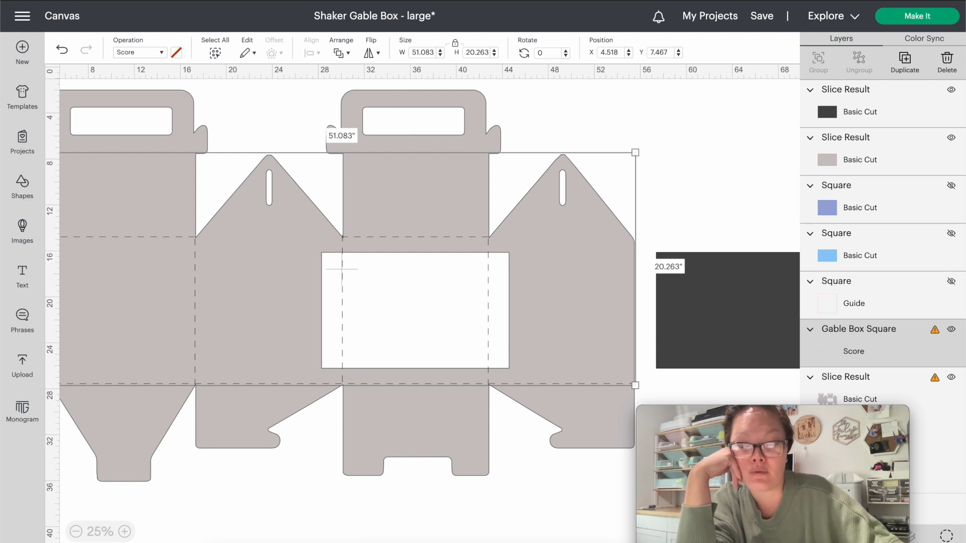
{"action": "left_click", "coordinate": [946, 536]}
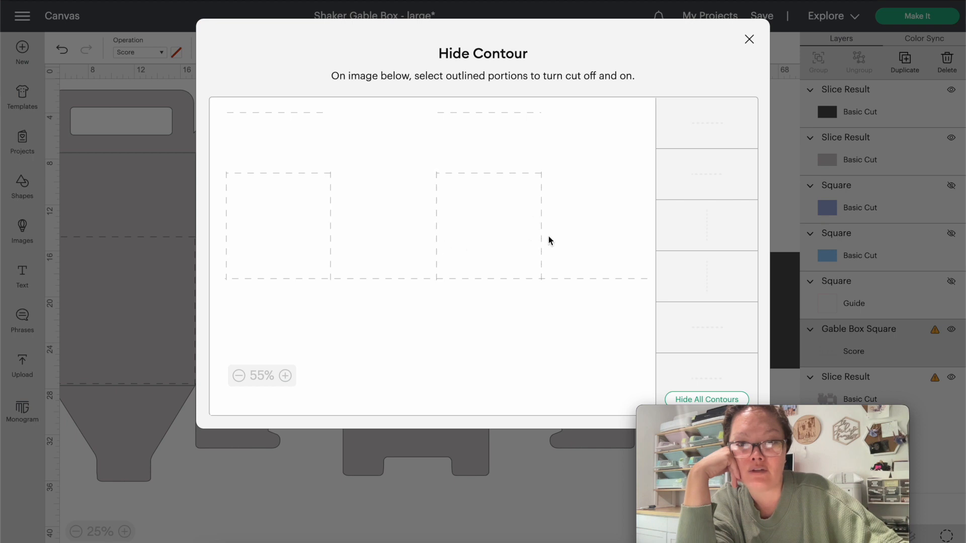
{"action": "left_click", "coordinate": [551, 501]}
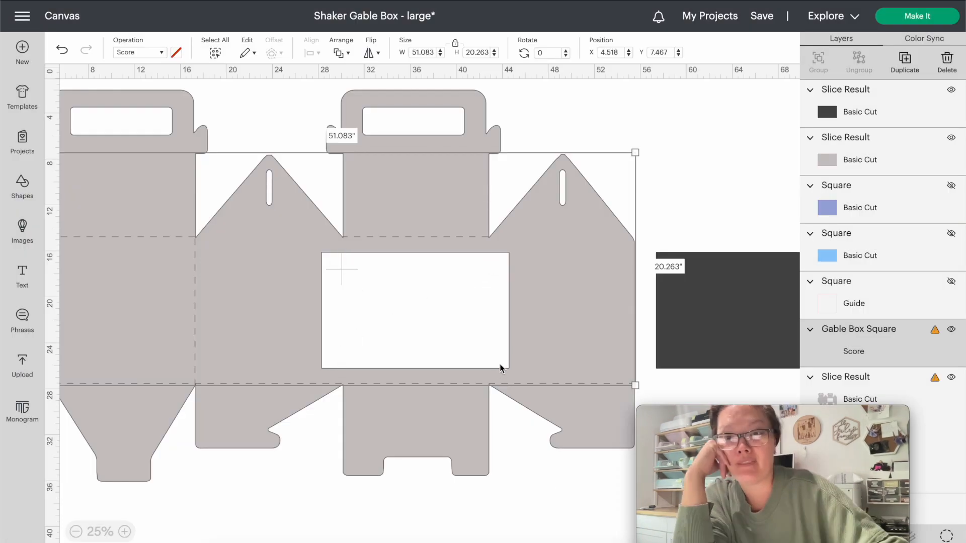
Show the light blue rectangle again and move it off the window to just below the gable box.
{"action": "left_click", "coordinate": [951, 236]}
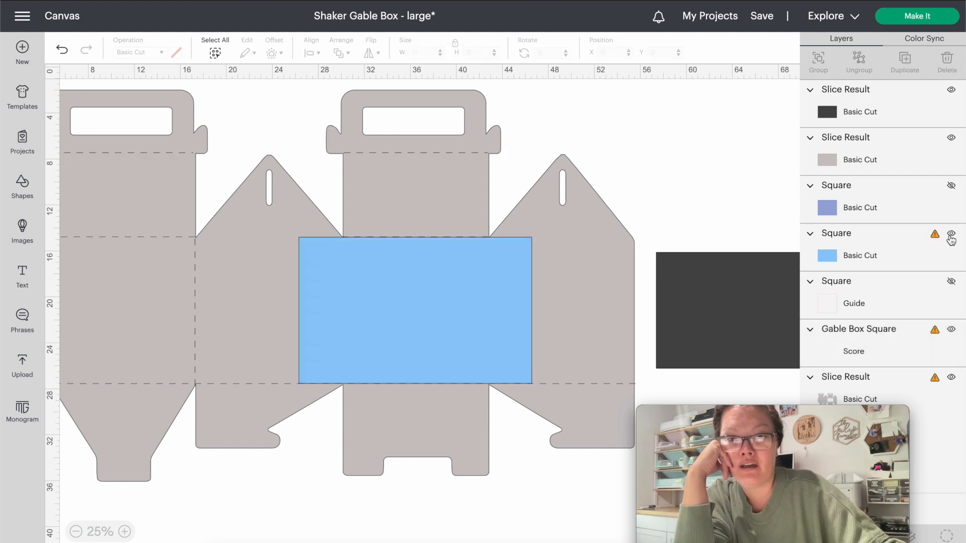
{"action": "left_click", "coordinate": [350, 314]}
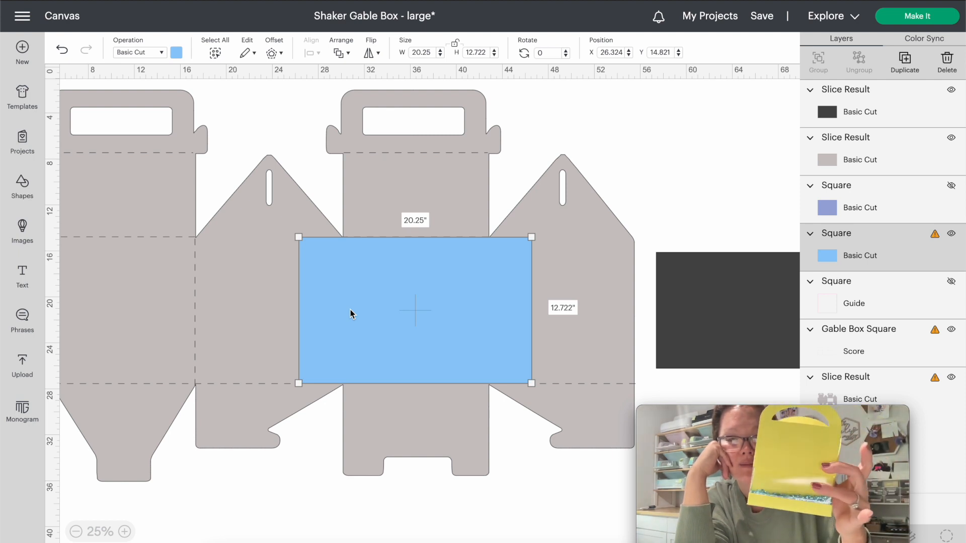
{"action": "left_click_drag", "start_coordinate": [350, 310], "coordinate": [350, 542]}
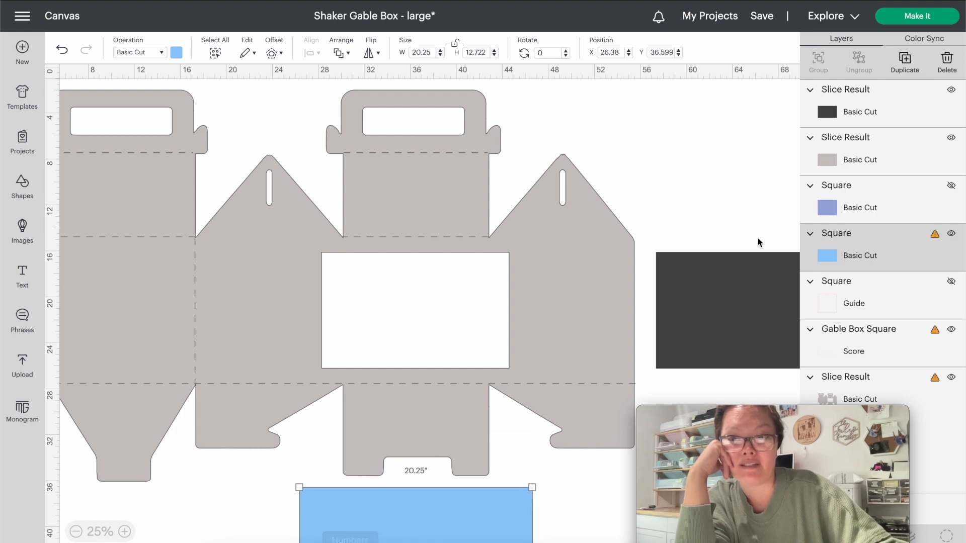
Show the periwinkle rectangle, insert a score line and place it vertically along the window panel's left fold.
{"action": "left_click", "coordinate": [950, 188]}
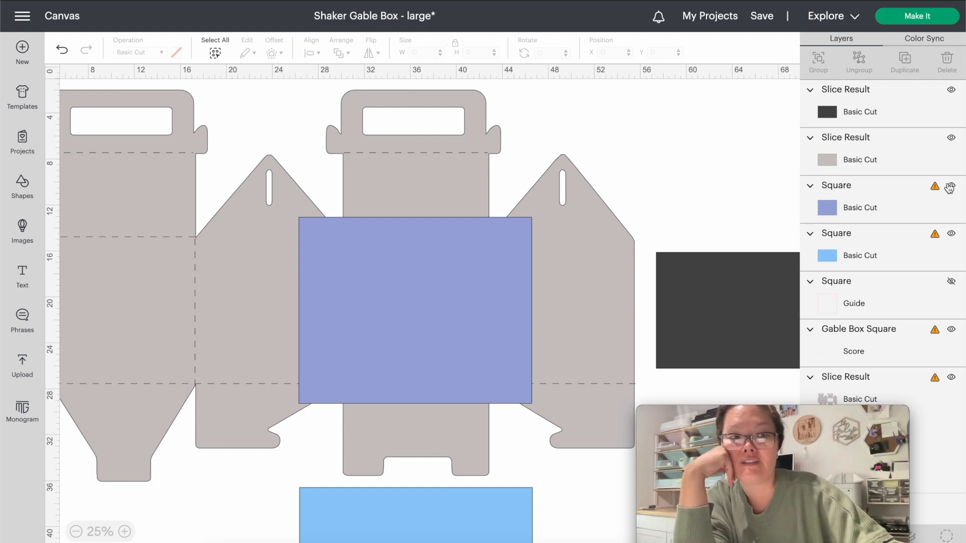
{"action": "left_click", "coordinate": [22, 187]}
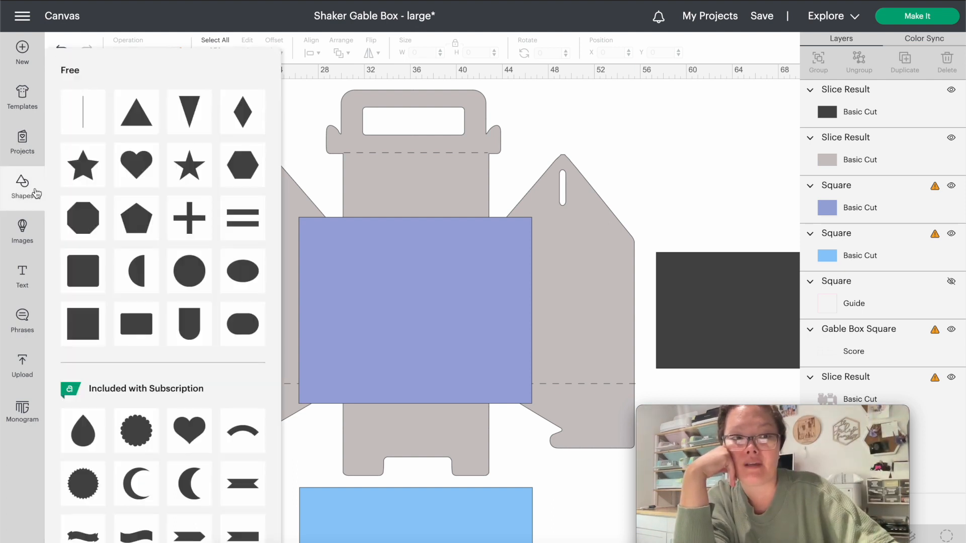
{"action": "left_click", "coordinate": [80, 122]}
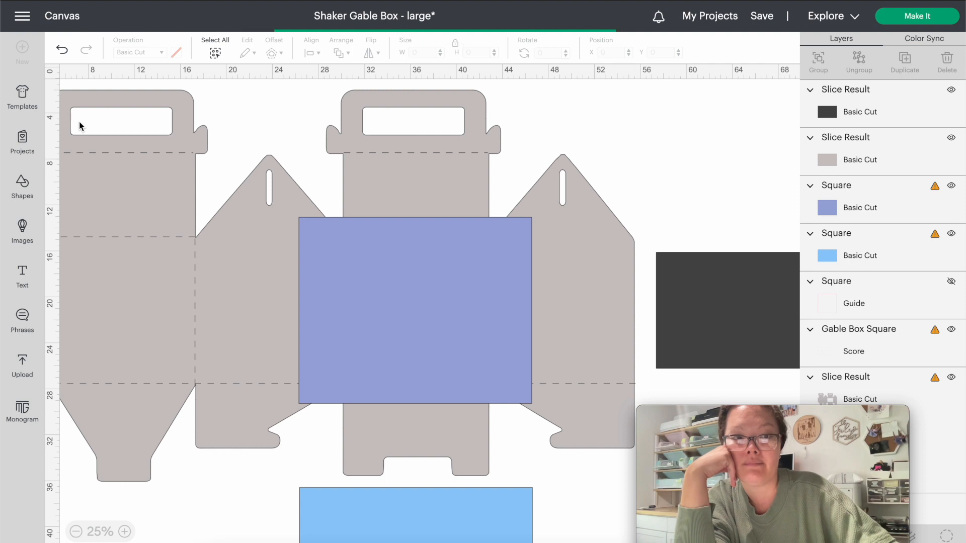
{"action": "left_click_drag", "start_coordinate": [71, 118], "coordinate": [76, 211]}
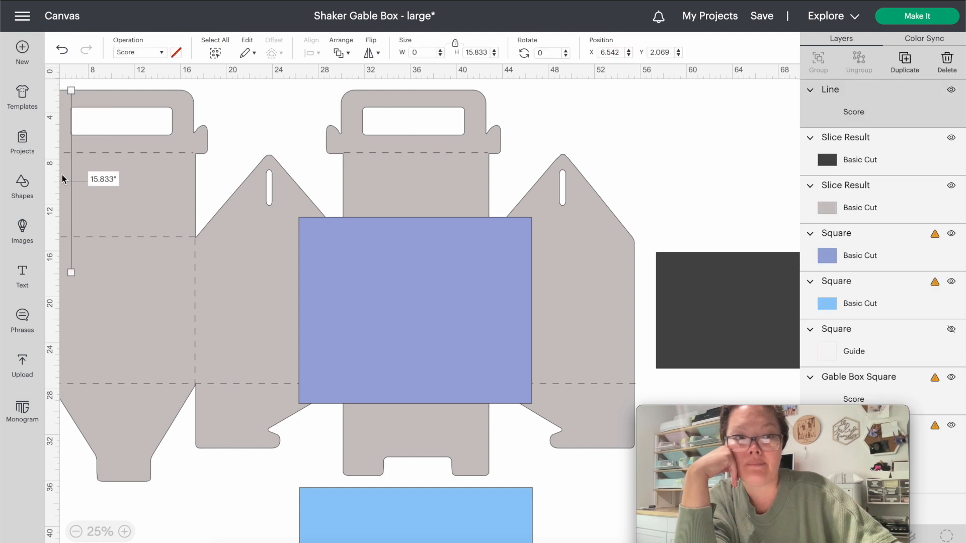
{"action": "left_click_drag", "start_coordinate": [72, 174], "coordinate": [343, 302]}
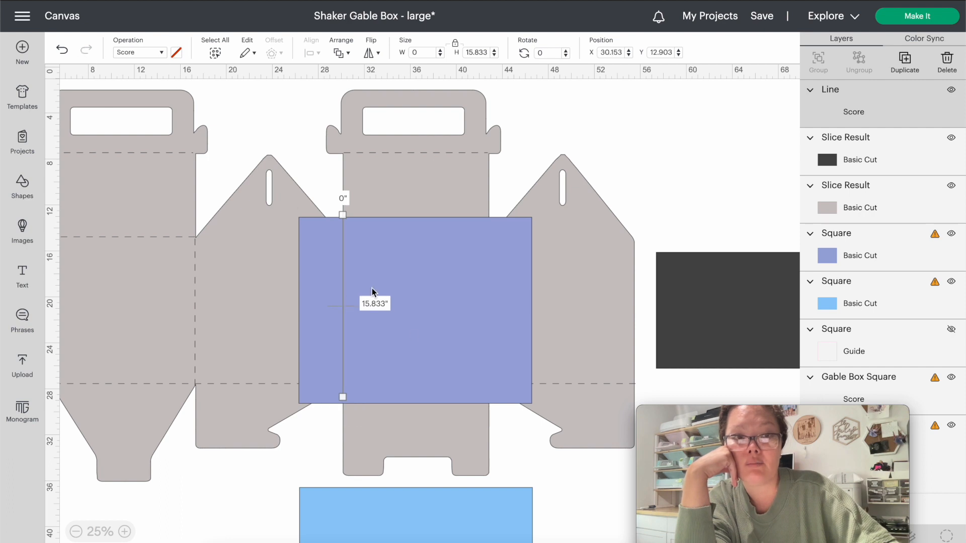
Turn the periwinkle rectangle into a Guide and lengthen the left score line to about 16.7 inches, past the guide's lower edge.
{"action": "left_click", "coordinate": [411, 332]}
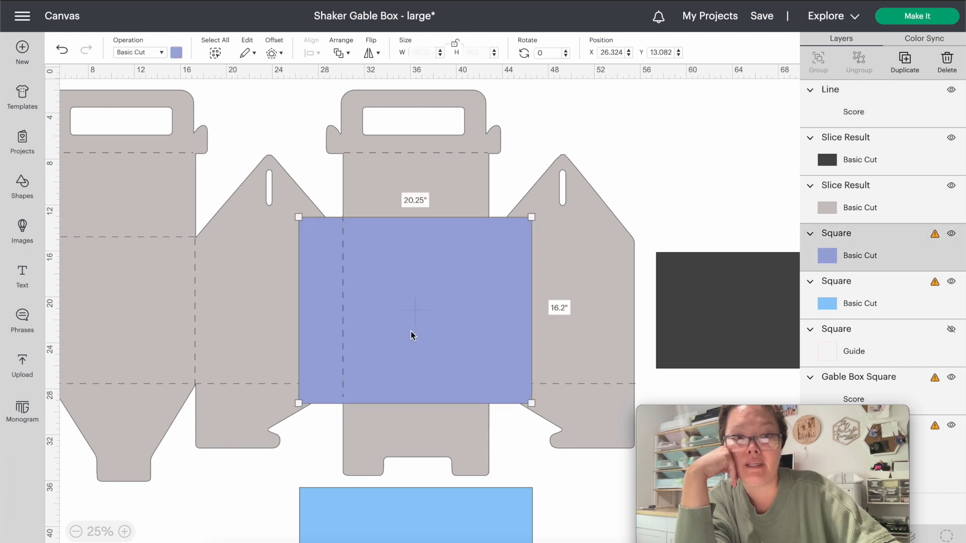
{"action": "left_click", "coordinate": [145, 53]}
{"action": "left_click", "coordinate": [147, 211]}
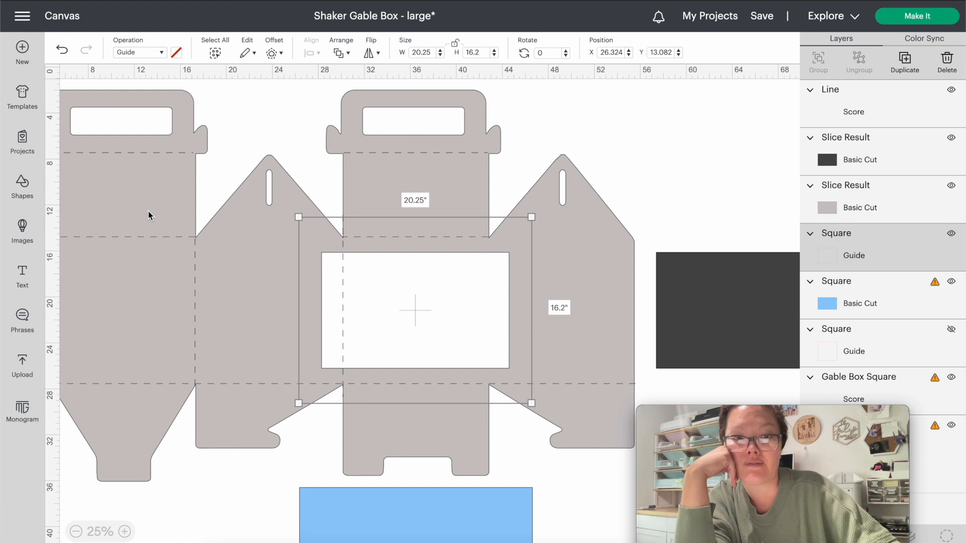
{"action": "left_click", "coordinate": [125, 532]}
{"action": "left_click", "coordinate": [264, 412]}
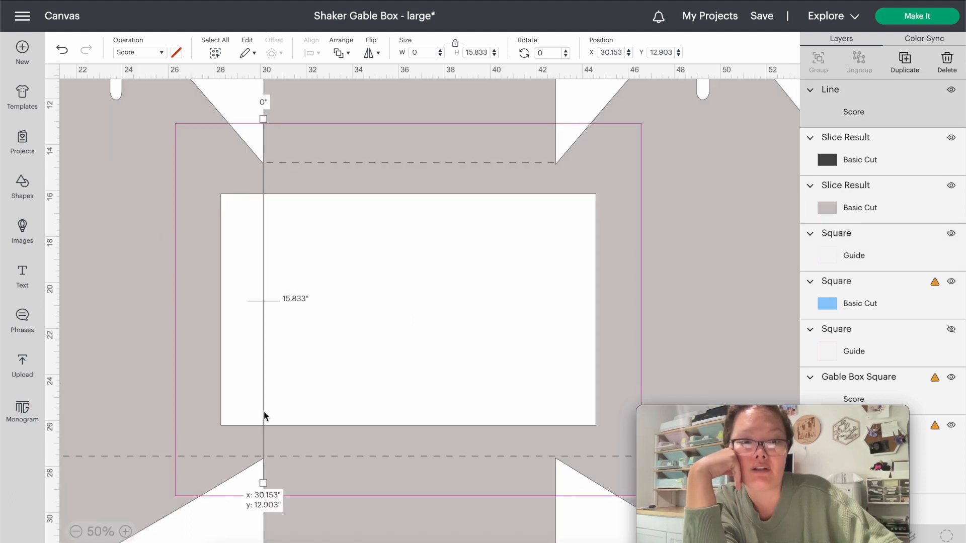
{"action": "left_click_drag", "start_coordinate": [264, 413], "coordinate": [263, 411]}
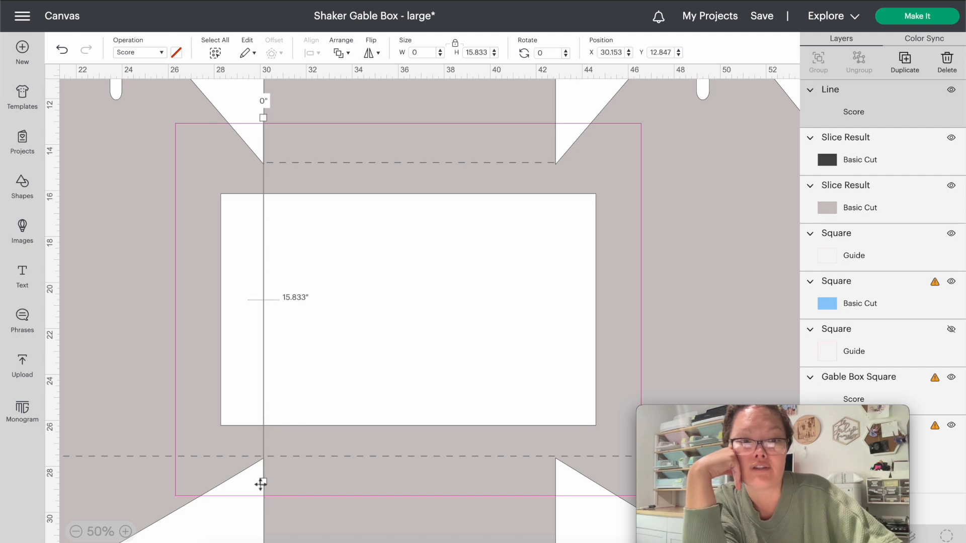
{"action": "left_click_drag", "start_coordinate": [261, 484], "coordinate": [261, 503]}
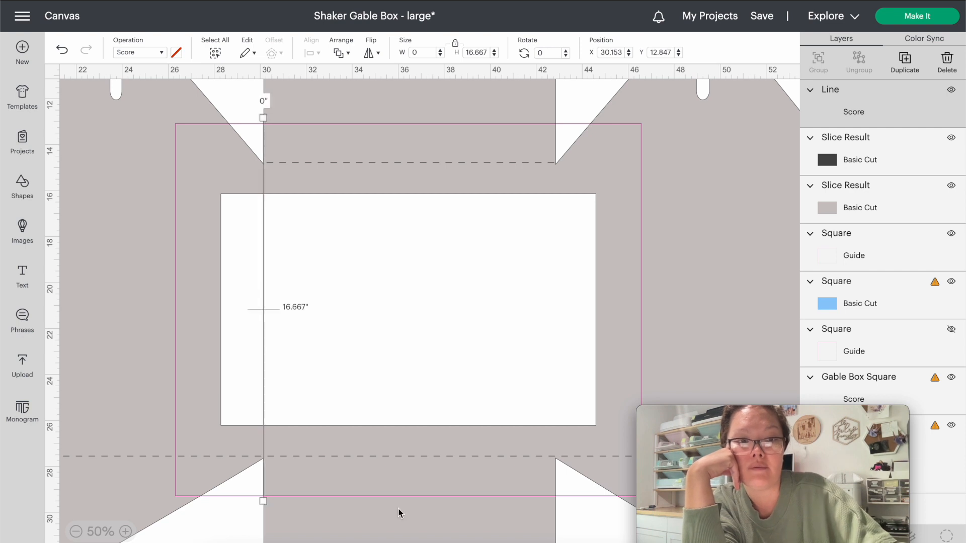
Copy the vertical score line onto the window panel's right fold and lengthen it to about 16.9 inches.
{"action": "key", "text": "ctrl+c"}
{"action": "key", "text": "ctrl+v"}
{"action": "left_click_drag", "start_coordinate": [77, 323], "coordinate": [557, 338]}
{"action": "left_click", "coordinate": [564, 534]}
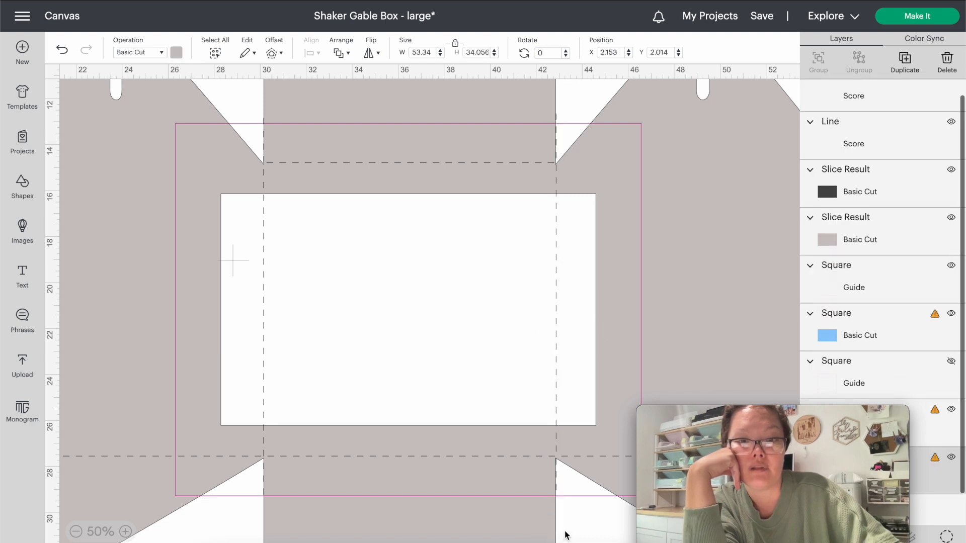
{"action": "left_click", "coordinate": [557, 492]}
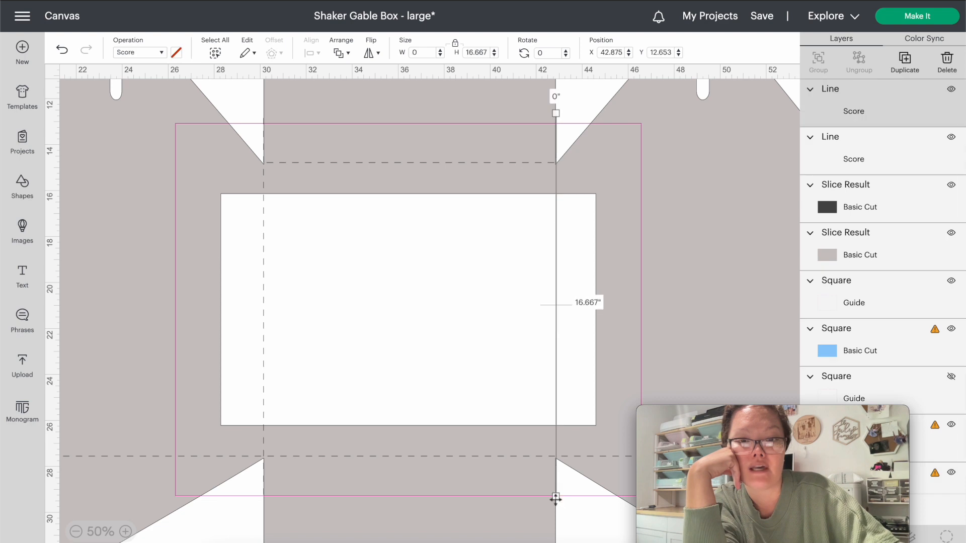
{"action": "left_click_drag", "start_coordinate": [555, 498], "coordinate": [556, 503]}
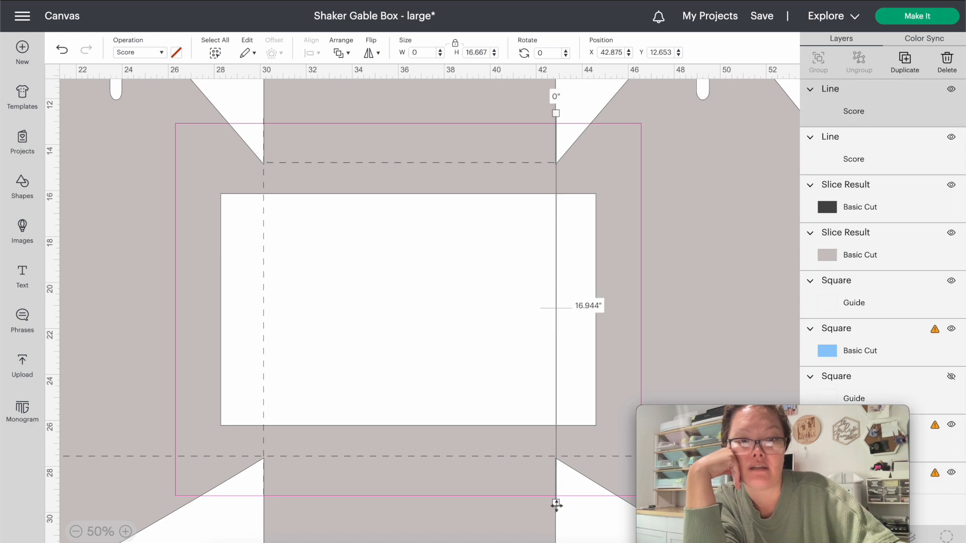
{"action": "left_click", "coordinate": [303, 203]}
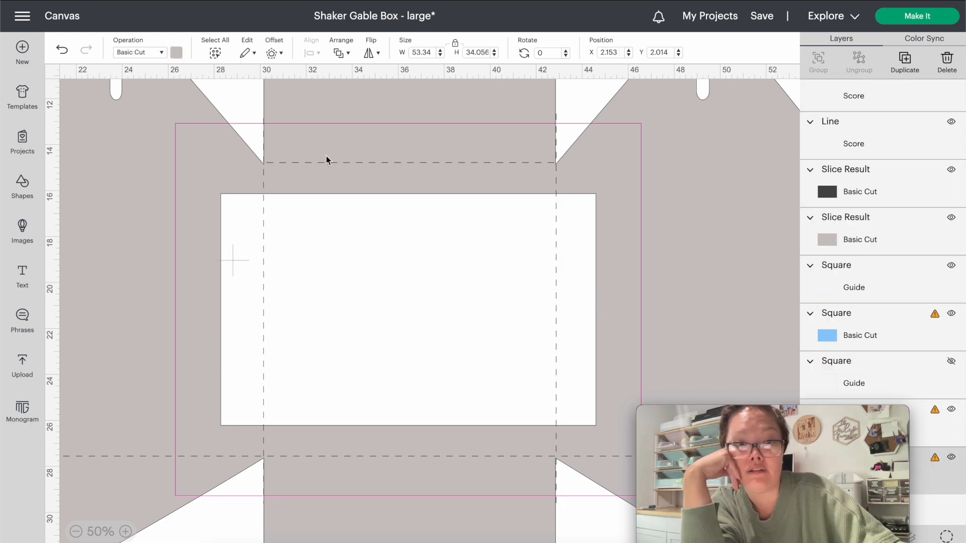
Copy the left score line, rotate it 90 degrees onto the fold above the window and stretch it to about 22 inches.
{"action": "left_click", "coordinate": [264, 240]}
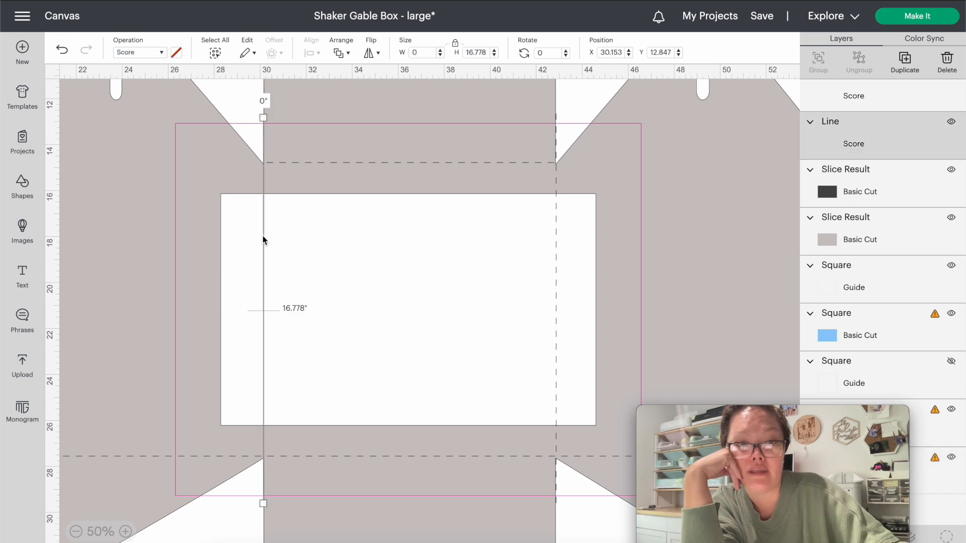
{"action": "key", "text": "ctrl+c"}
{"action": "key", "text": "ctrl+v"}
{"action": "left_click", "coordinate": [542, 52]}
{"action": "type", "text": "90"}
{"action": "key", "text": "Return"}
{"action": "left_click_drag", "start_coordinate": [96, 309], "coordinate": [337, 164]}
{"action": "left_click_drag", "start_coordinate": [533, 163], "coordinate": [654, 162]}
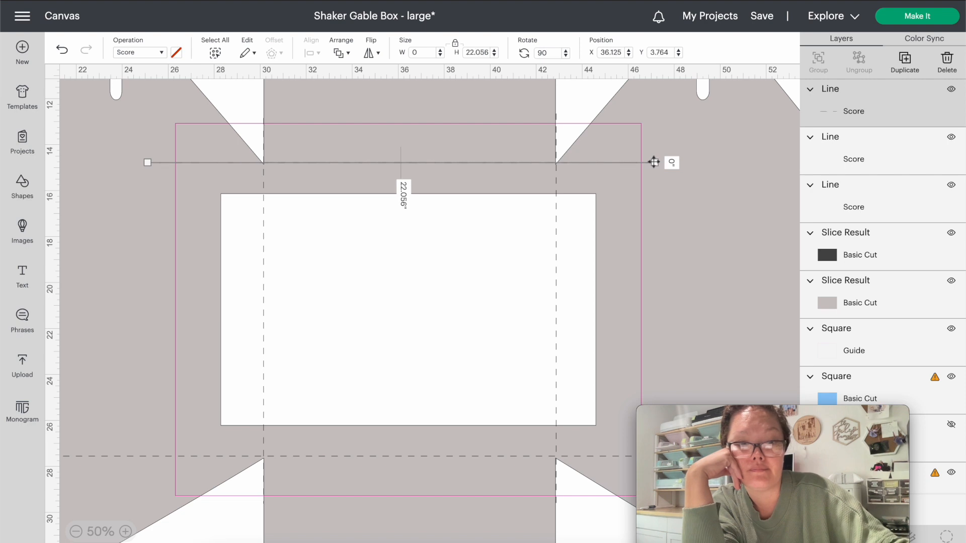
Duplicate the horizontal score line twice, placing one copy on the fold below the window and one above the guide rectangle.
{"action": "key", "text": "ctrl+d"}
{"action": "left_click_drag", "start_coordinate": [444, 140], "coordinate": [481, 457]}
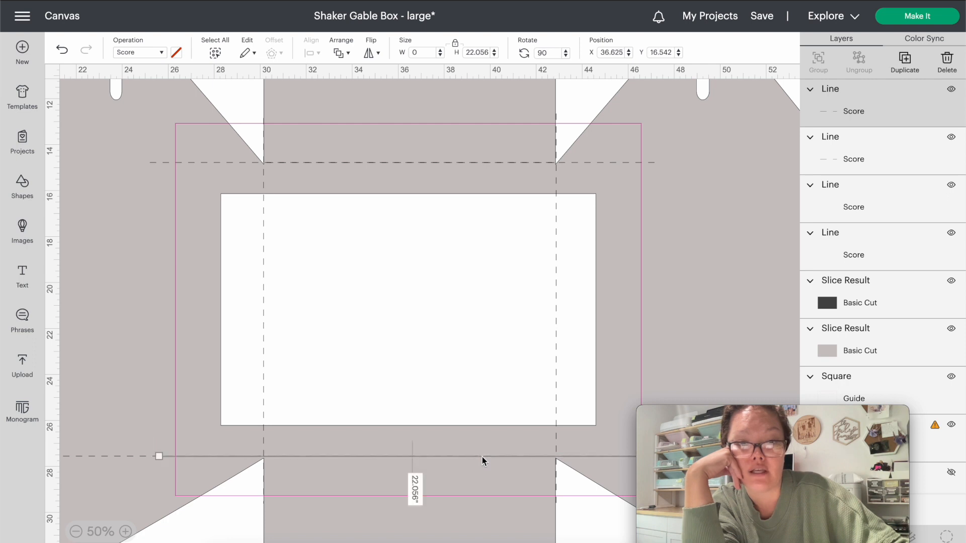
{"action": "left_click", "coordinate": [582, 517]}
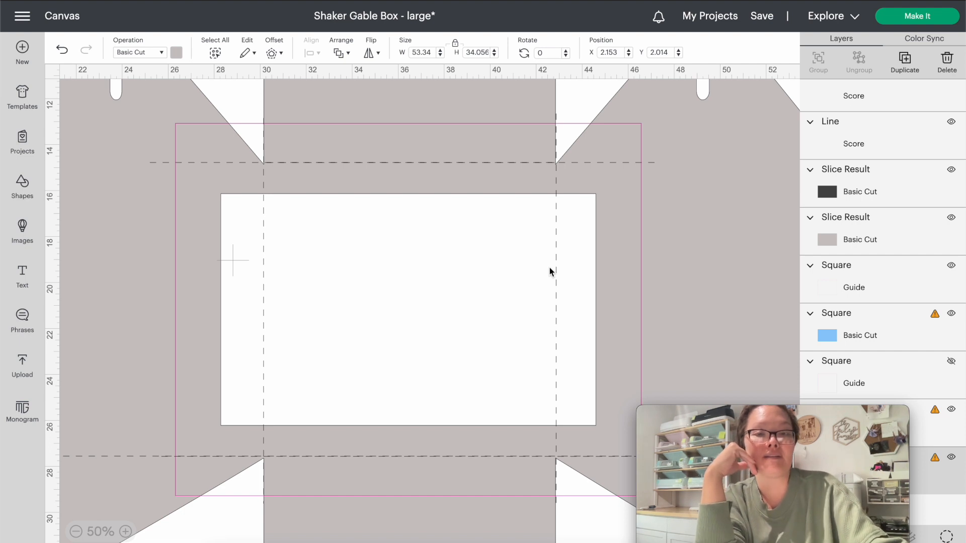
{"action": "left_click", "coordinate": [474, 164]}
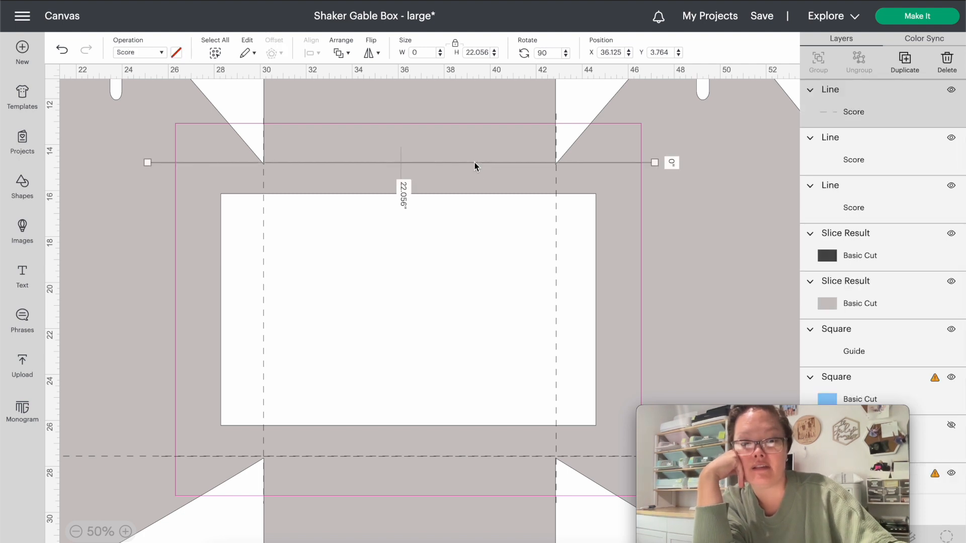
{"action": "key", "text": "ctrl+d"}
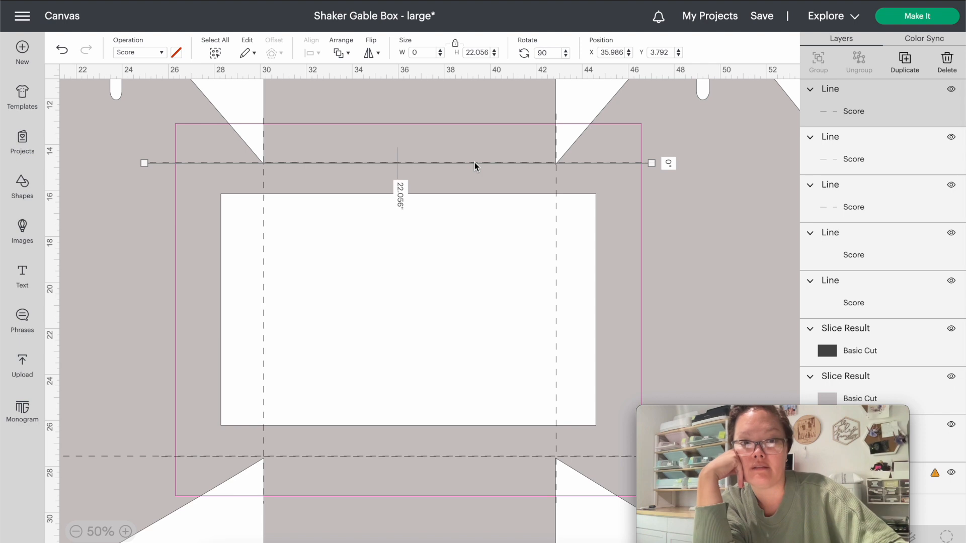
{"action": "left_click_drag", "start_coordinate": [475, 164], "coordinate": [480, 101]}
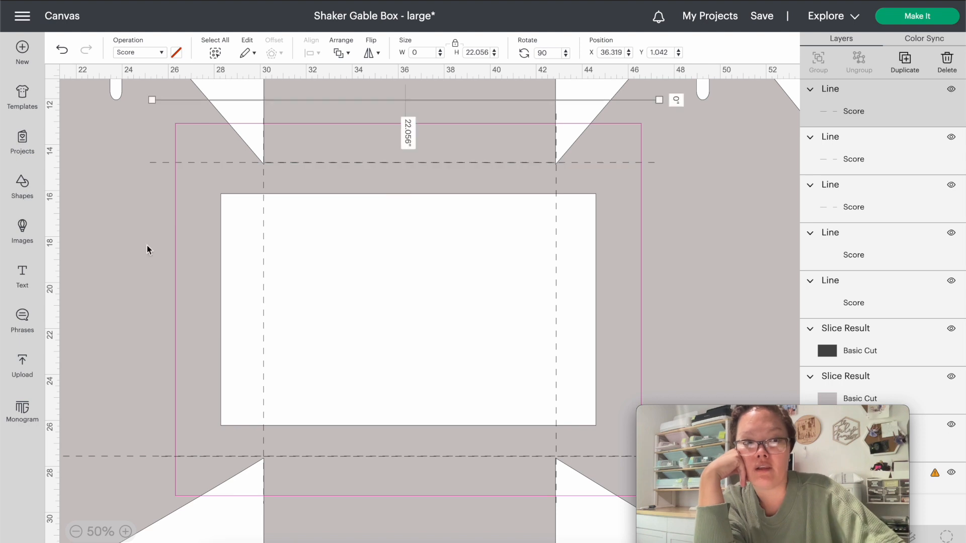
Insert a square and align it with the guide rectangle's upper left corner.
{"action": "left_click", "coordinate": [21, 194]}
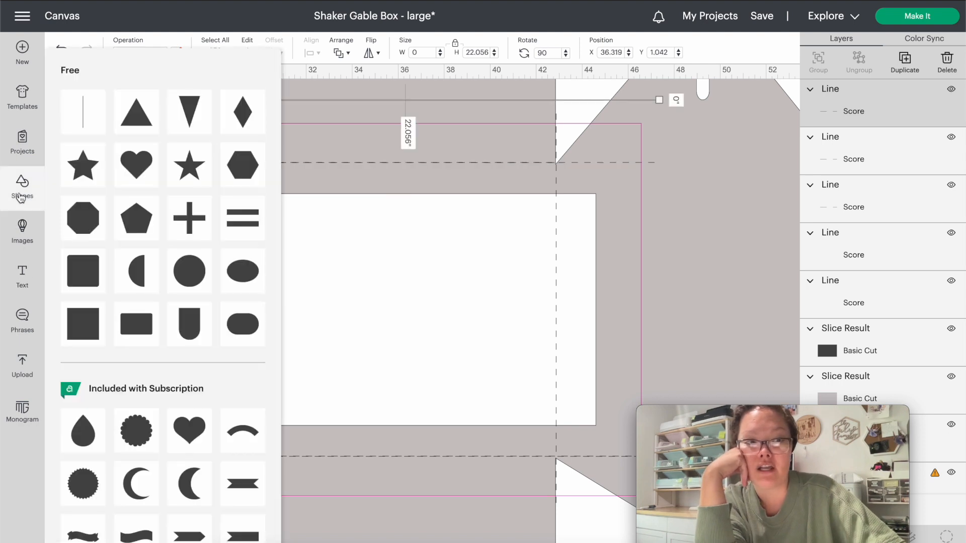
{"action": "left_click", "coordinate": [83, 332]}
{"action": "left_click_drag", "start_coordinate": [183, 212], "coordinate": [183, 199]}
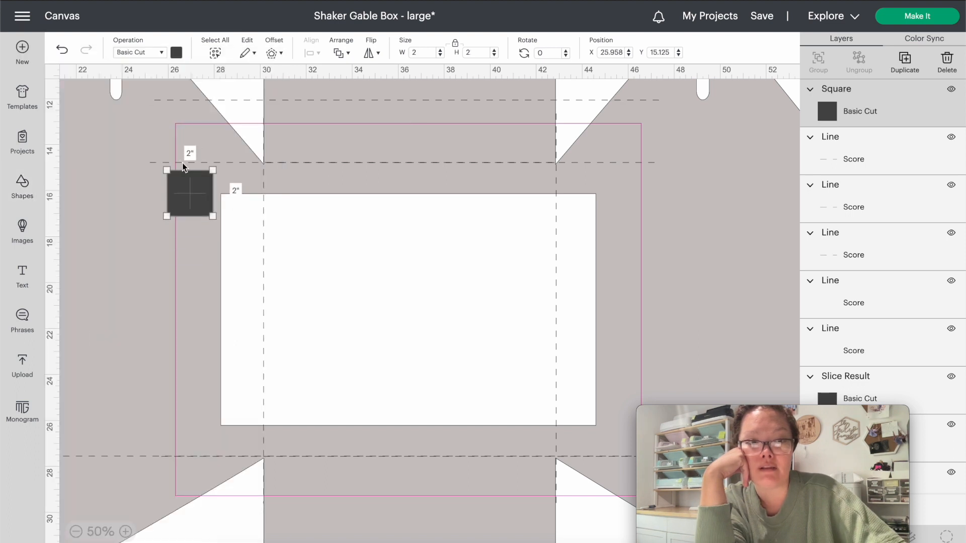
{"action": "left_click_drag", "start_coordinate": [195, 195], "coordinate": [203, 150]}
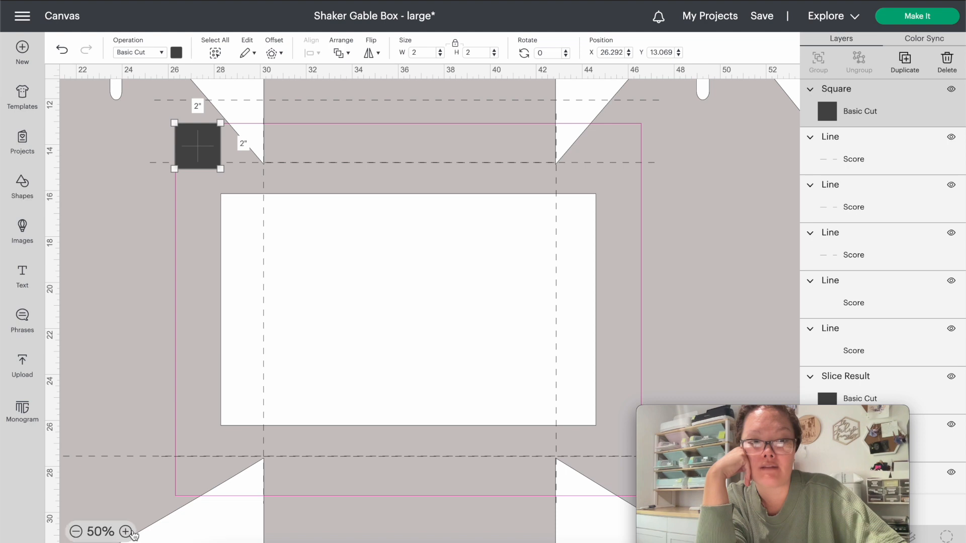
Unlock the square's proportions and stretch it into a strip about 20.3 x 1.7 inches between the guide's upper edge and the score line below.
{"action": "left_click", "coordinate": [126, 532]}
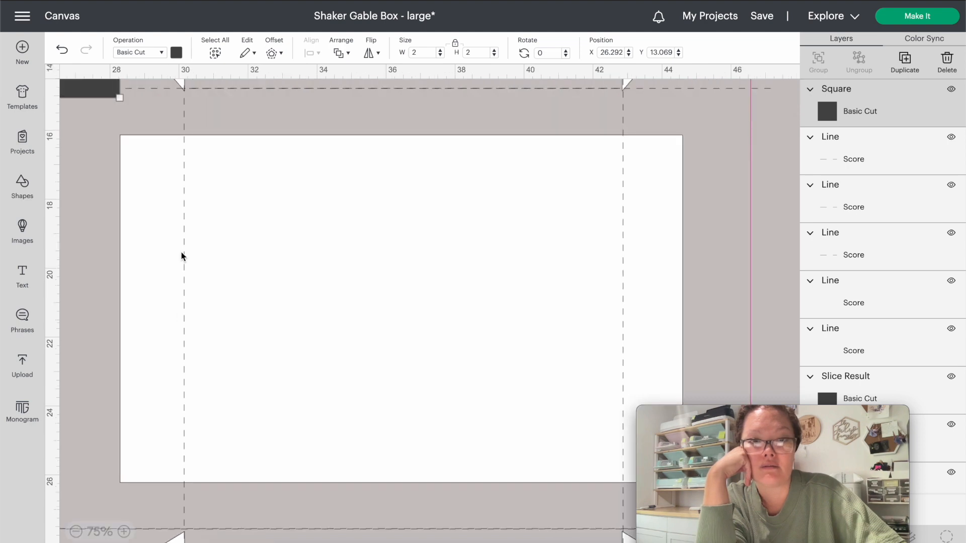
{"action": "scroll", "coordinate": [182, 257], "scroll_direction": "up", "scroll_amount": 3}
{"action": "scroll", "coordinate": [182, 256], "scroll_direction": "up", "scroll_amount": 2}
{"action": "scroll", "coordinate": [182, 257], "scroll_direction": "left", "scroll_amount": 2}
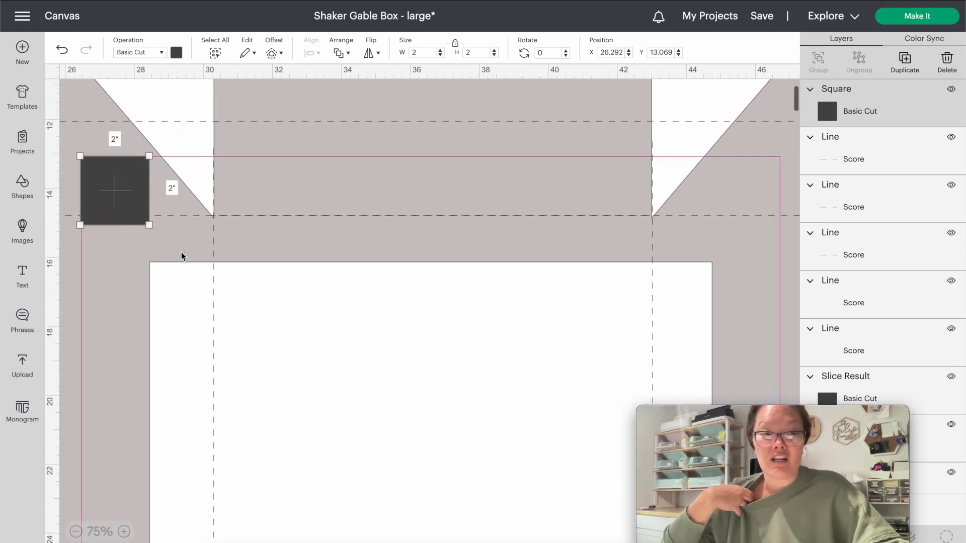
{"action": "scroll", "coordinate": [182, 257], "scroll_direction": "left", "scroll_amount": 1}
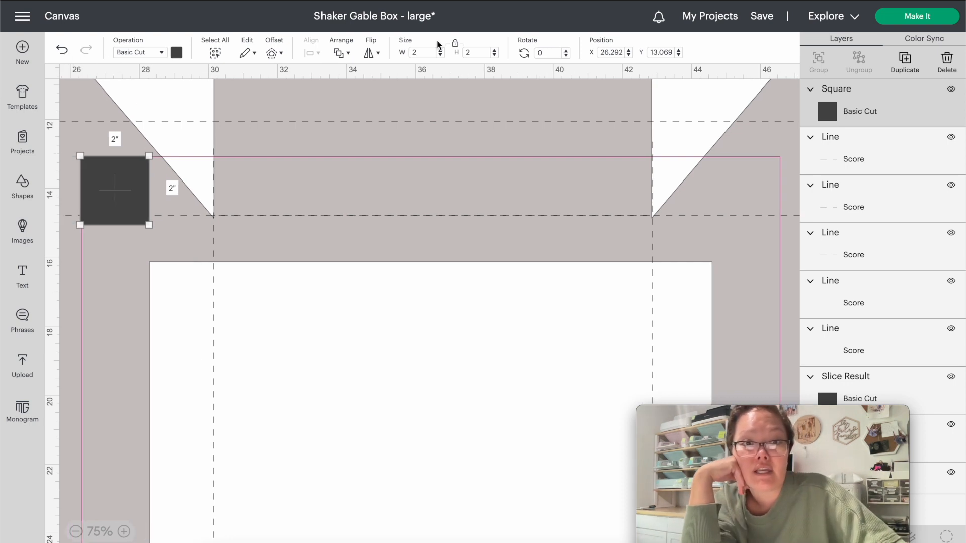
{"action": "left_click", "coordinate": [456, 47]}
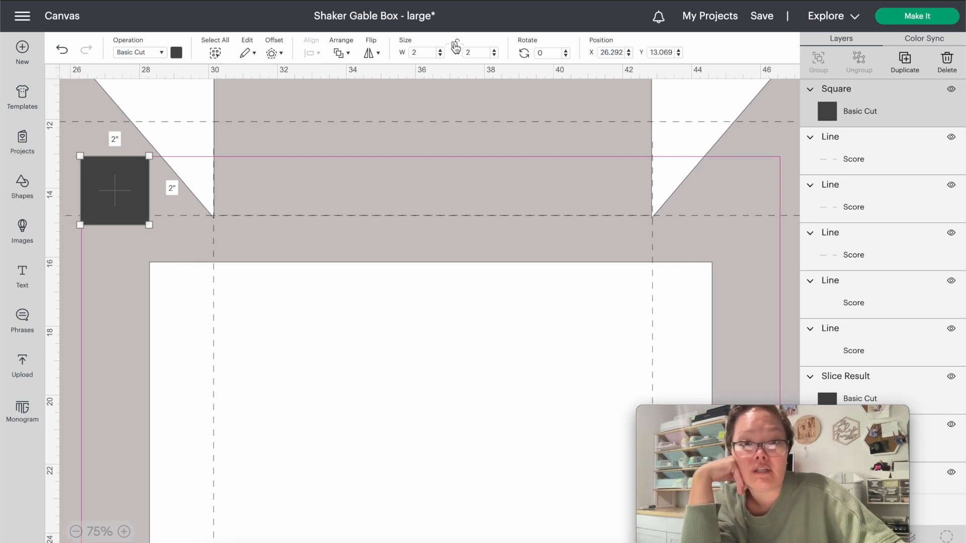
{"action": "left_click_drag", "start_coordinate": [156, 225], "coordinate": [786, 215]}
{"action": "left_click_drag", "start_coordinate": [704, 175], "coordinate": [704, 176]}
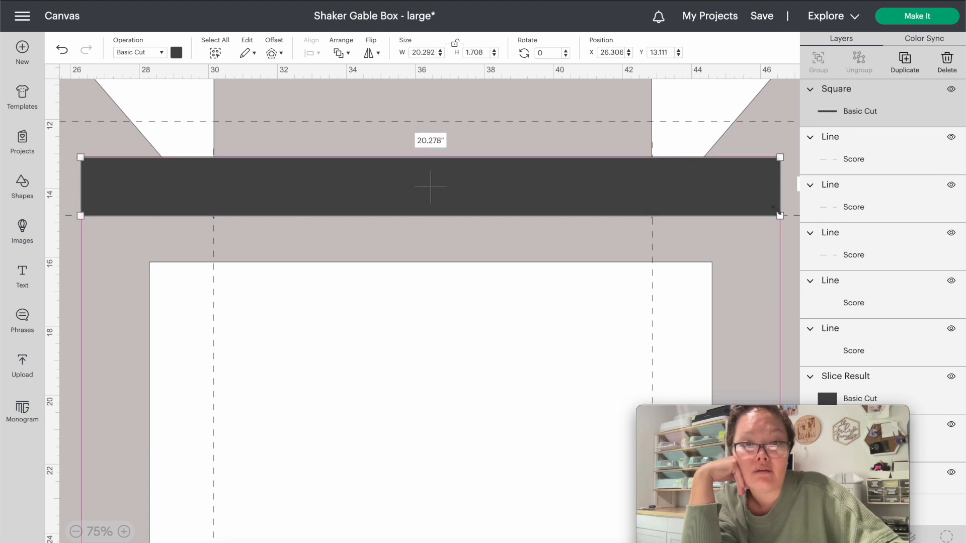
Recolour the dark helper strip above the window light red.
{"action": "left_click", "coordinate": [176, 53]}
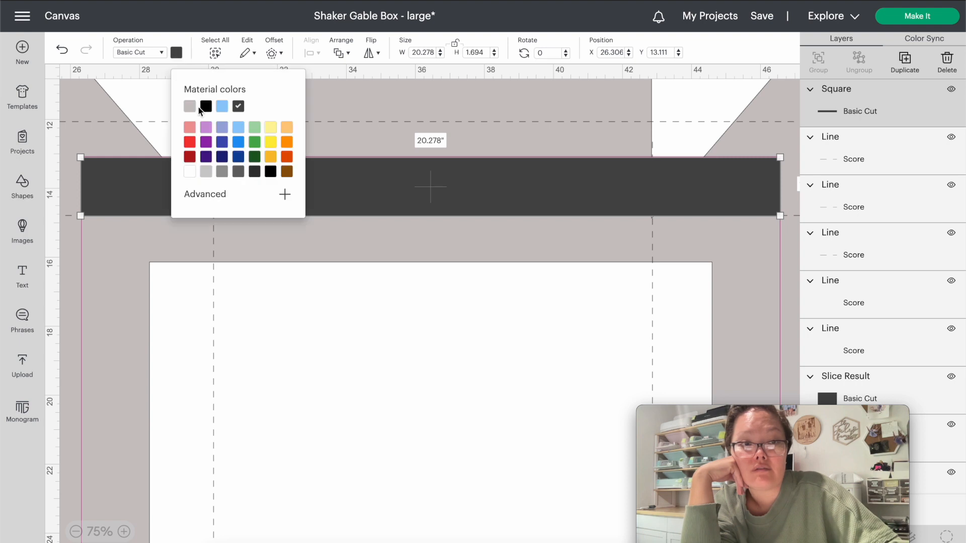
{"action": "left_click", "coordinate": [206, 145]}
{"action": "left_click", "coordinate": [190, 129]}
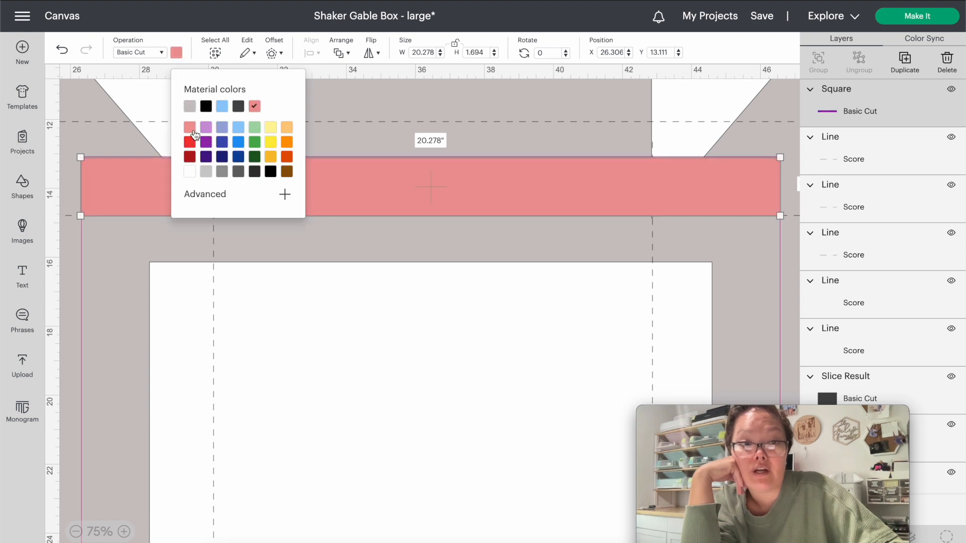
Move the uppermost horizontal score line onto the red strip and place it above the strip in the layer order.
{"action": "left_click", "coordinate": [387, 123]}
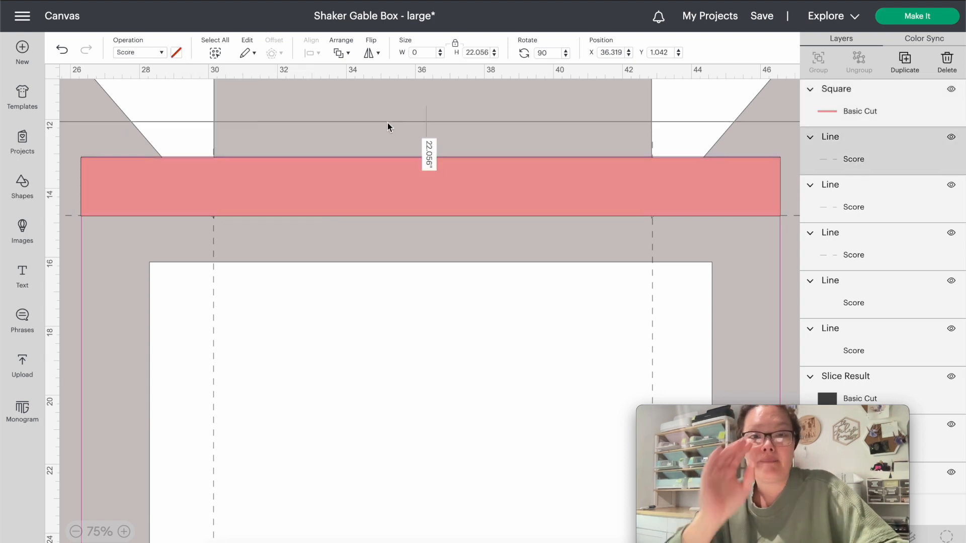
{"action": "left_click_drag", "start_coordinate": [388, 123], "coordinate": [389, 189]}
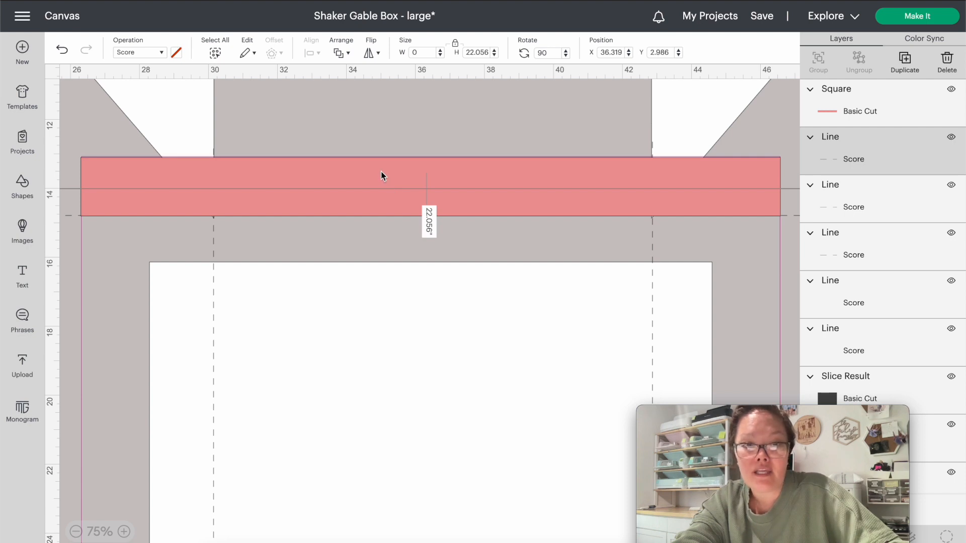
{"action": "left_click", "coordinate": [381, 171], "text": "shift"}
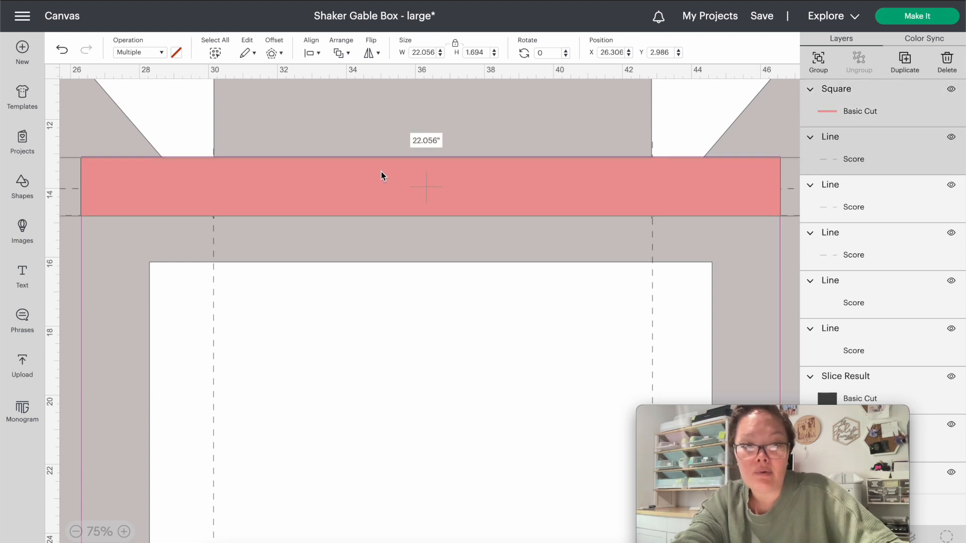
{"action": "left_click", "coordinate": [853, 150]}
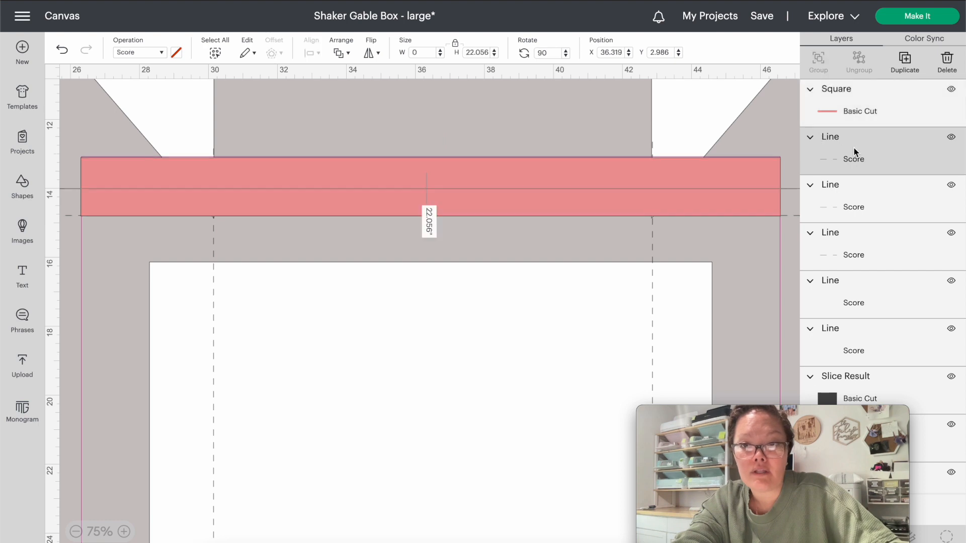
{"action": "left_click_drag", "start_coordinate": [853, 148], "coordinate": [858, 105]}
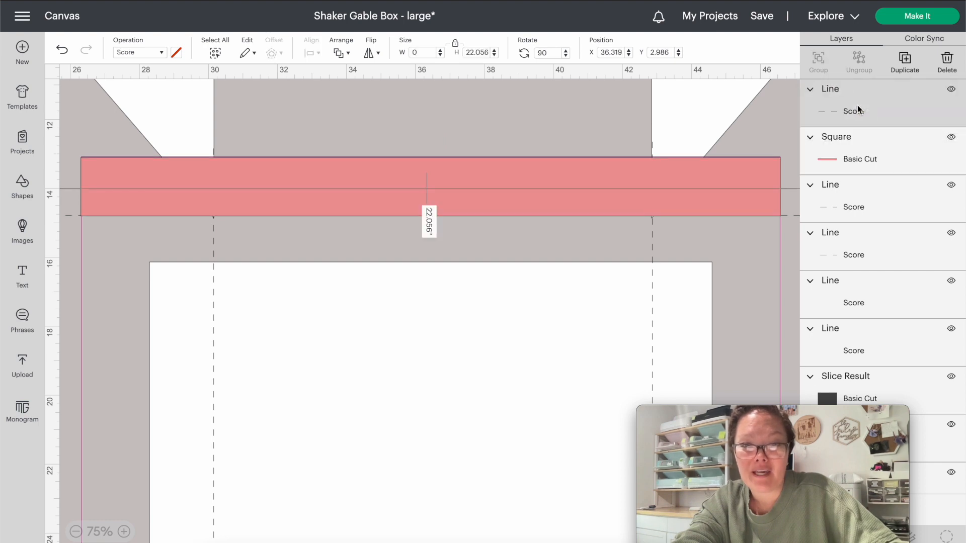
Centre the score line vertically on the red strip.
{"action": "left_click", "coordinate": [519, 131]}
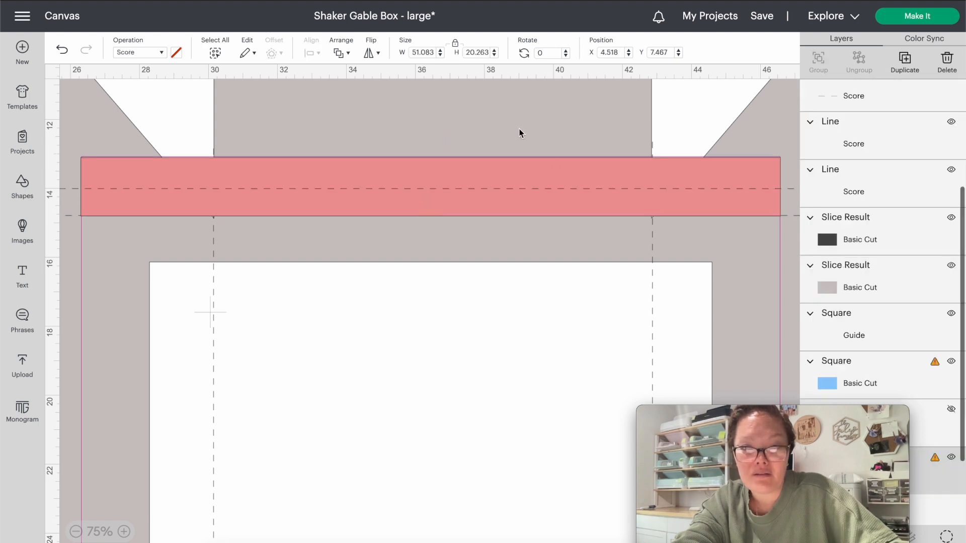
{"action": "left_click", "coordinate": [516, 197]}
{"action": "left_click", "coordinate": [521, 179], "text": "shift"}
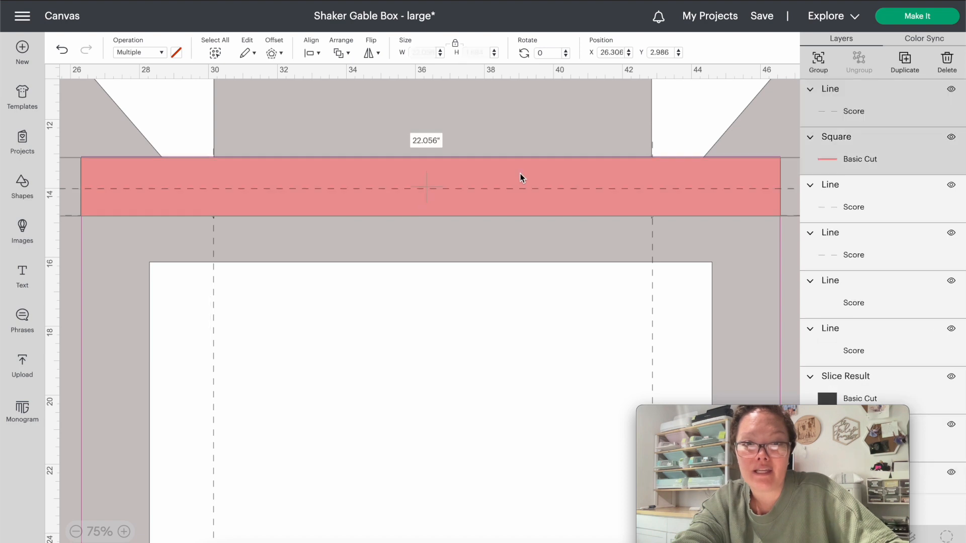
{"action": "left_click", "coordinate": [310, 54]}
{"action": "left_click", "coordinate": [325, 153]}
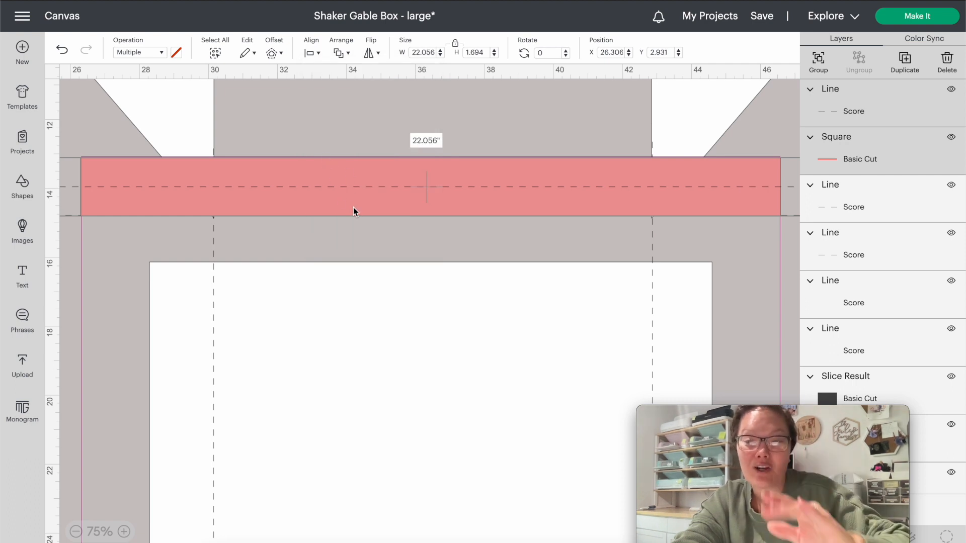
{"action": "left_click", "coordinate": [322, 134]}
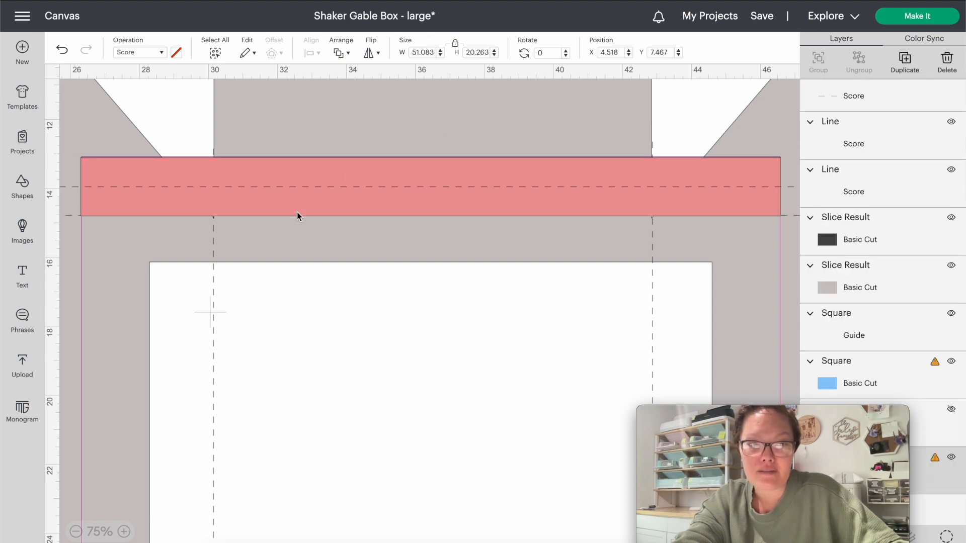
Duplicate the strip with its centred score line and place the copy between the fold below the window and the guide rectangle's lower edge.
{"action": "left_click", "coordinate": [295, 188]}
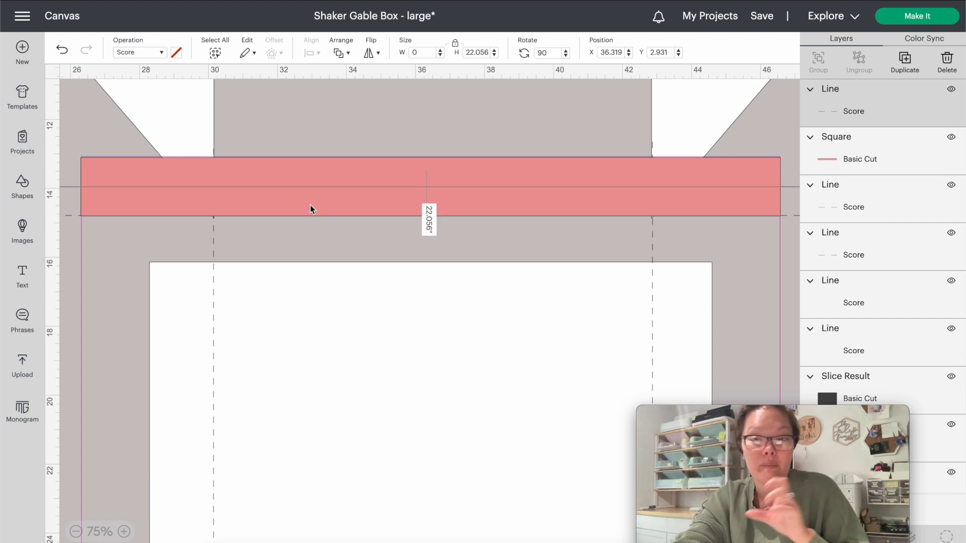
{"action": "left_click", "coordinate": [307, 171], "text": "shift"}
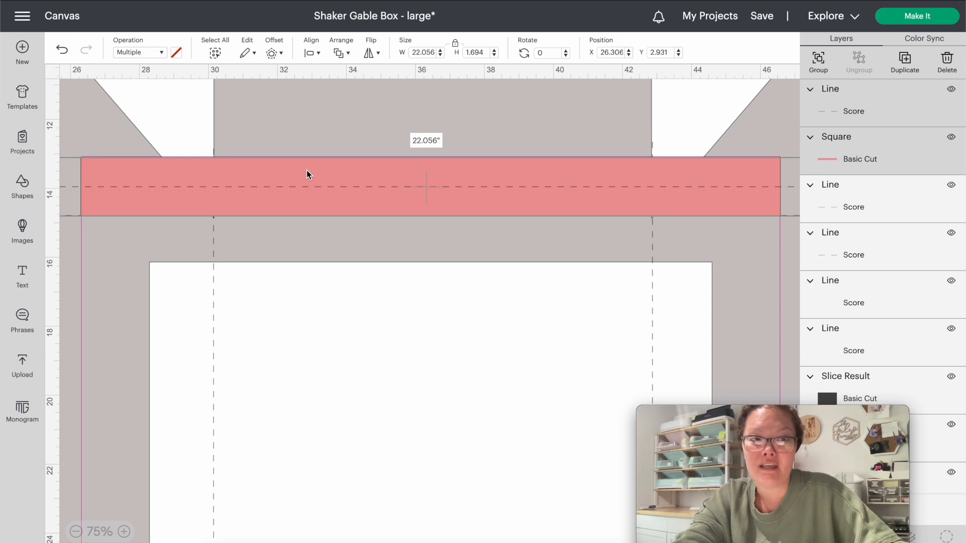
{"action": "key", "text": "ctrl+d"}
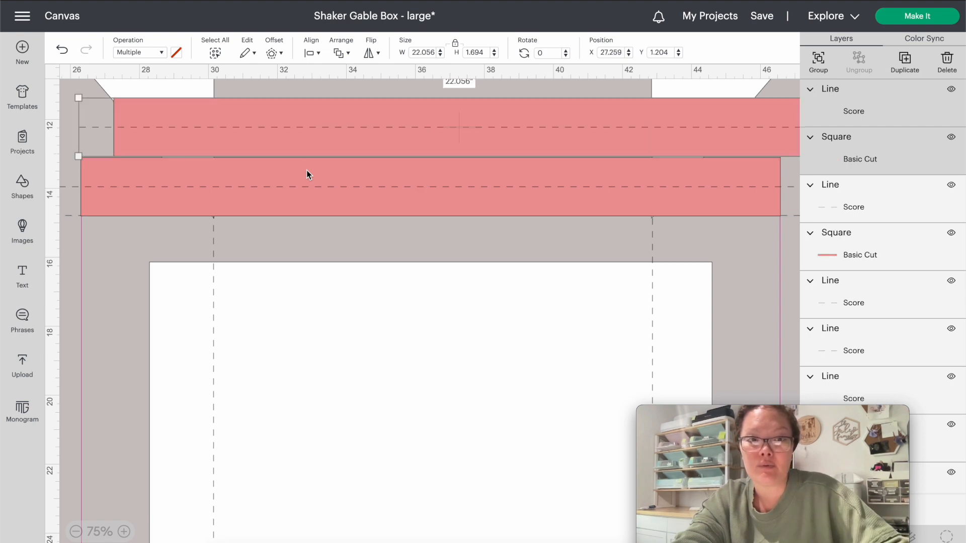
{"action": "left_click_drag", "start_coordinate": [289, 123], "coordinate": [243, 451]}
{"action": "scroll", "coordinate": [245, 452], "scroll_direction": "down", "scroll_amount": 5}
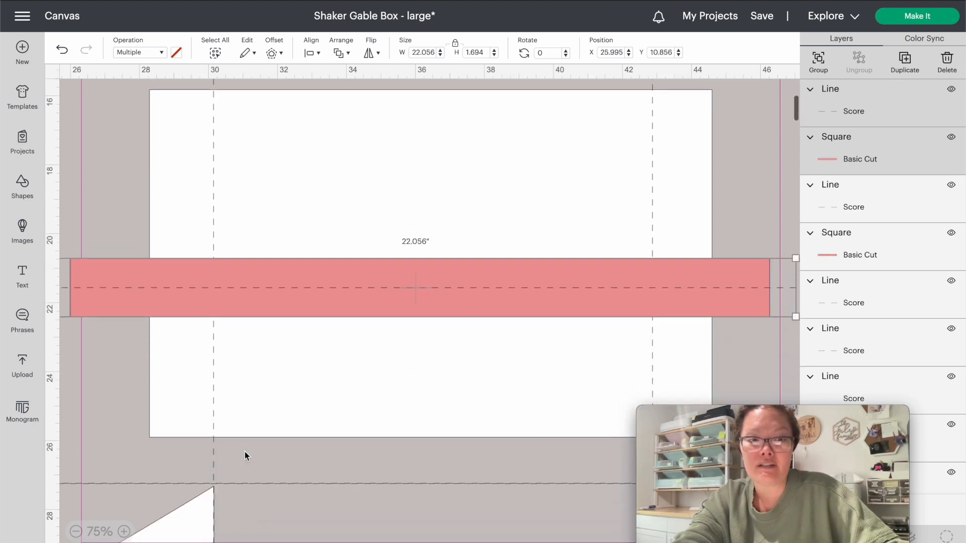
{"action": "left_click_drag", "start_coordinate": [271, 311], "coordinate": [271, 524]}
{"action": "scroll", "coordinate": [271, 524], "scroll_direction": "down", "scroll_amount": 3}
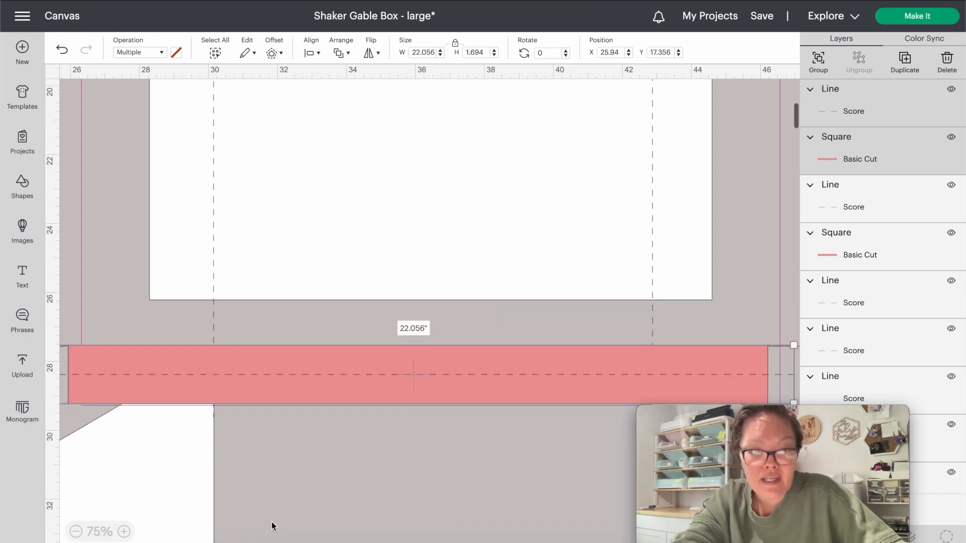
{"action": "scroll", "coordinate": [272, 521], "scroll_direction": "right", "scroll_amount": 1}
{"action": "scroll", "coordinate": [310, 390], "scroll_direction": "right", "scroll_amount": 2}
{"action": "left_click_drag", "start_coordinate": [310, 390], "coordinate": [322, 392]}
{"action": "left_click", "coordinate": [331, 443]}
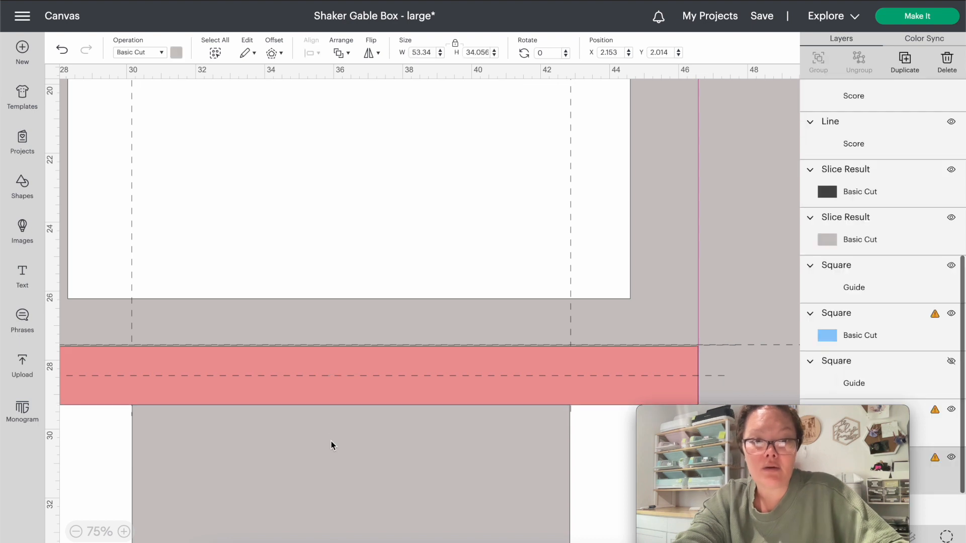
Delete both red helper strips, keeping their score lines.
{"action": "left_click", "coordinate": [339, 401]}
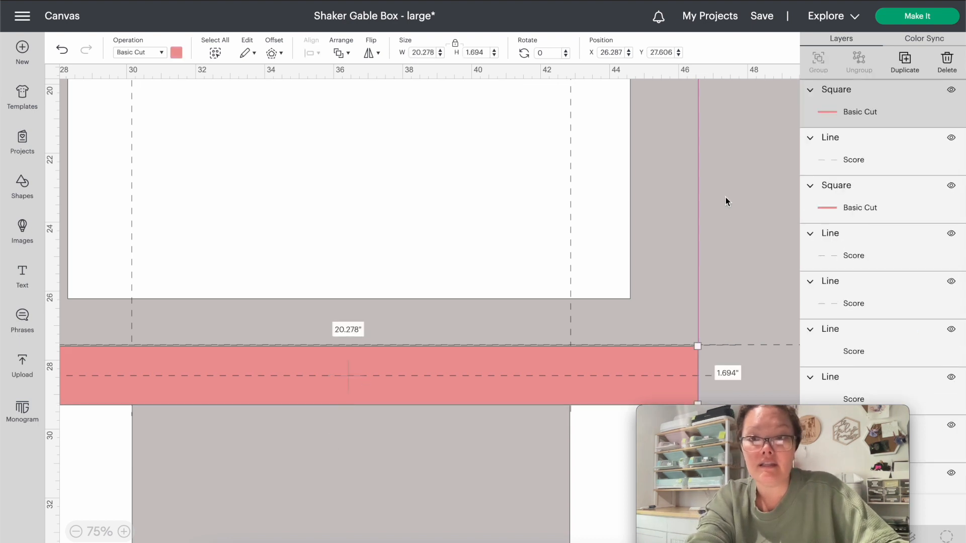
{"action": "key", "text": "Delete"}
{"action": "left_click", "coordinate": [842, 194]}
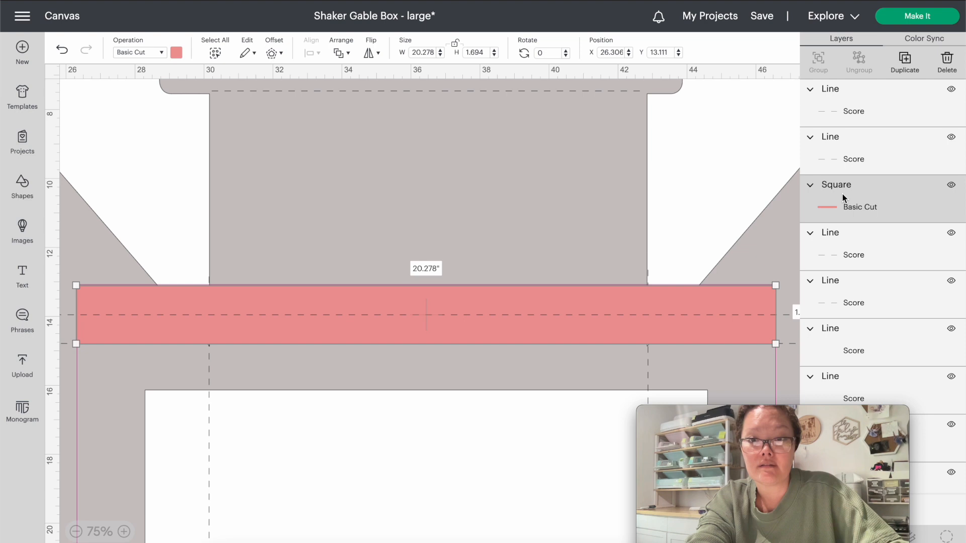
{"action": "key", "text": "Delete"}
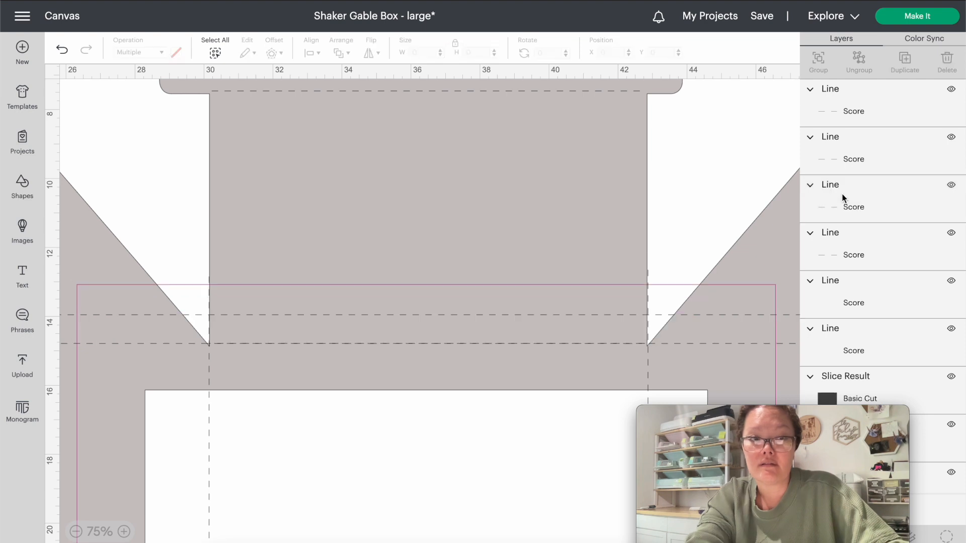
Shorten the overhanging horizontal score lines to the width of the guide rectangle.
{"action": "left_click", "coordinate": [76, 531]}
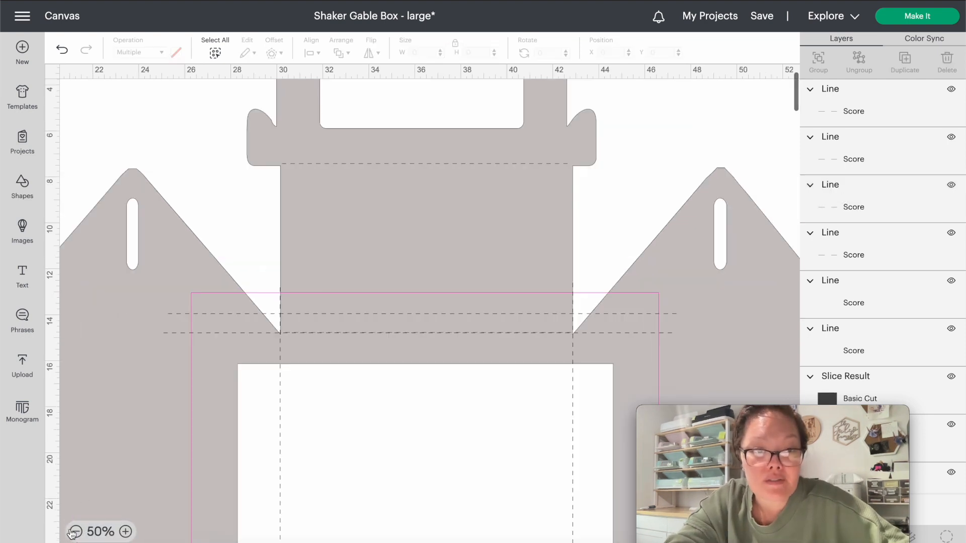
{"action": "left_click", "coordinate": [181, 336]}
{"action": "left_click_drag", "start_coordinate": [164, 332], "coordinate": [185, 312]}
{"action": "left_click", "coordinate": [173, 313]}
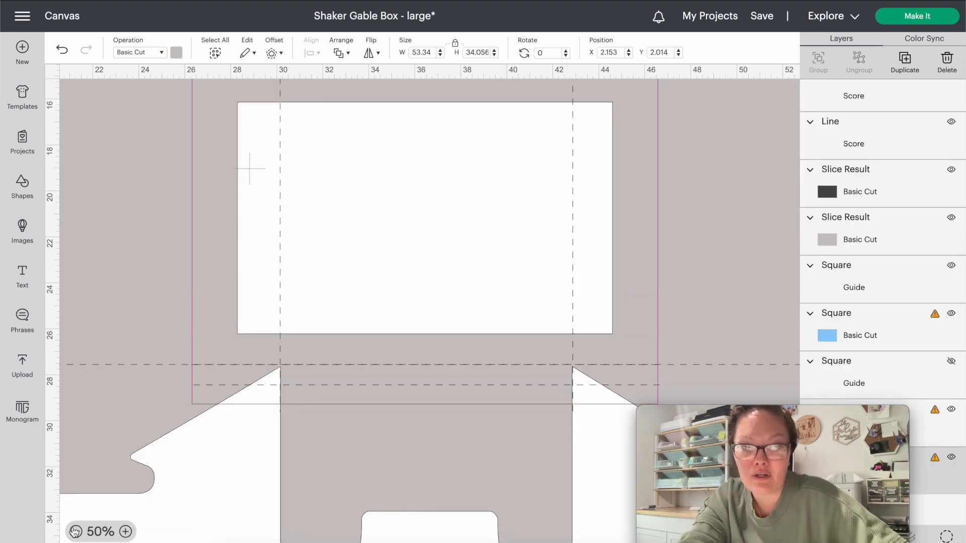
Attach the gable box's score lines to the sliced box shape and hide the attached box.
{"action": "left_click", "coordinate": [75, 532]}
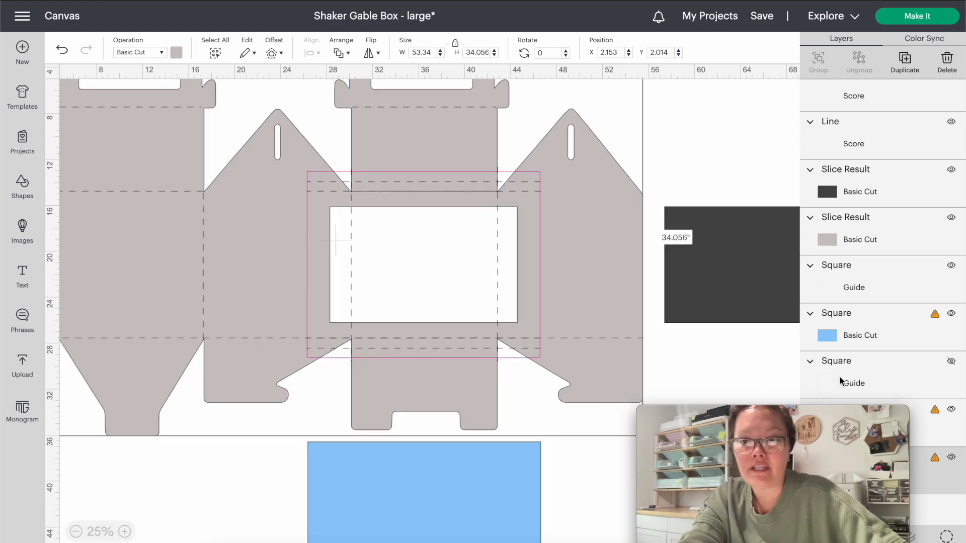
{"action": "left_click", "coordinate": [181, 340], "text": "shift"}
{"action": "right_click", "coordinate": [181, 340]}
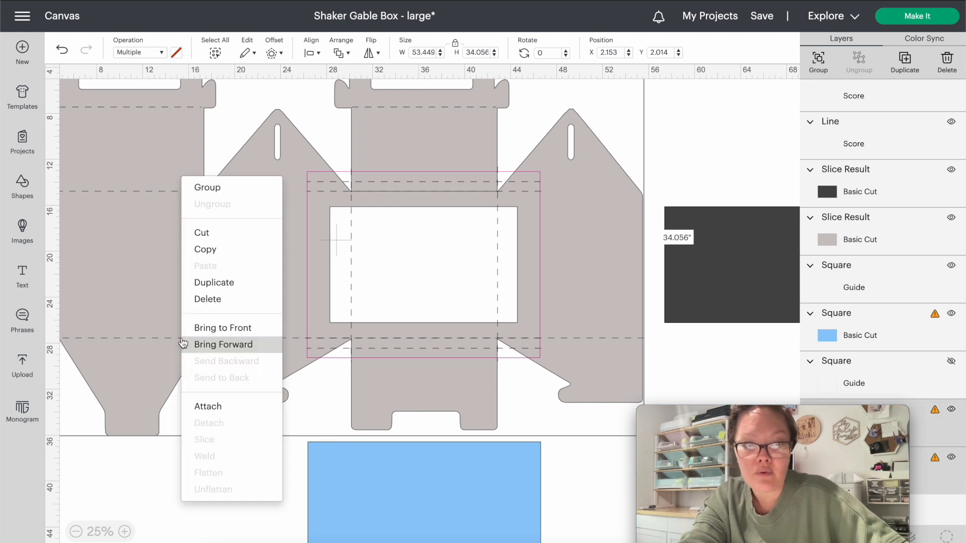
{"action": "left_click", "coordinate": [197, 406]}
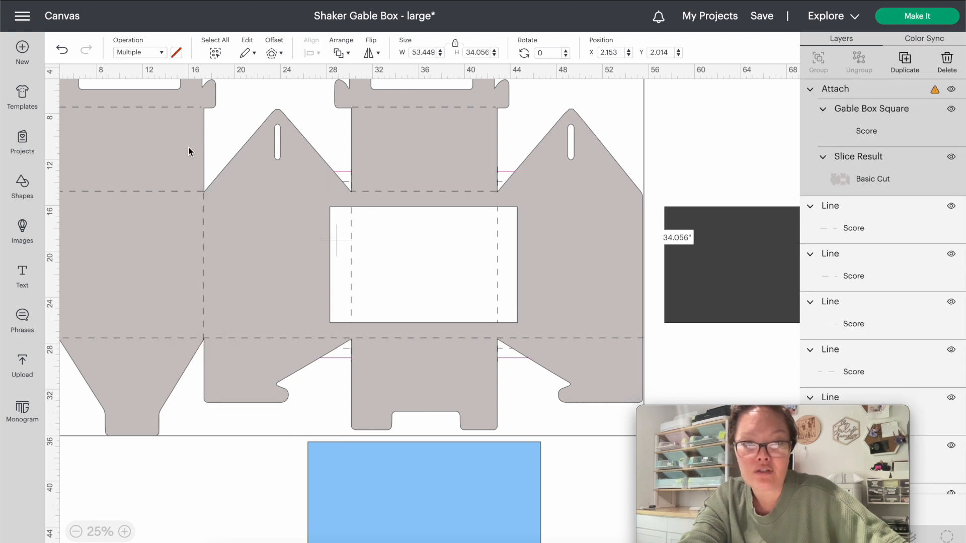
{"action": "left_click", "coordinate": [952, 90]}
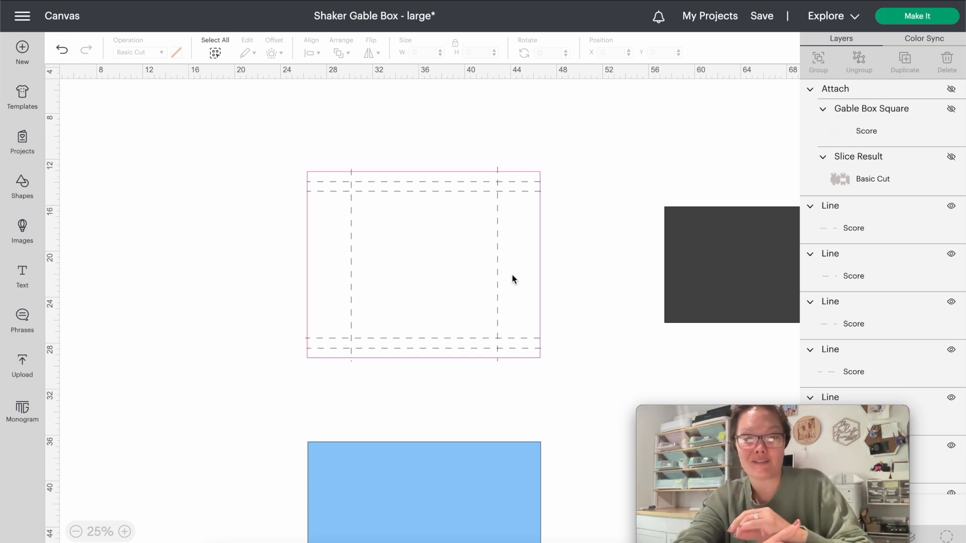
Change the 20.25 x 16.2 inch guide rectangle to a Basic Cut and colour it light yellow.
{"action": "left_click", "coordinate": [540, 272]}
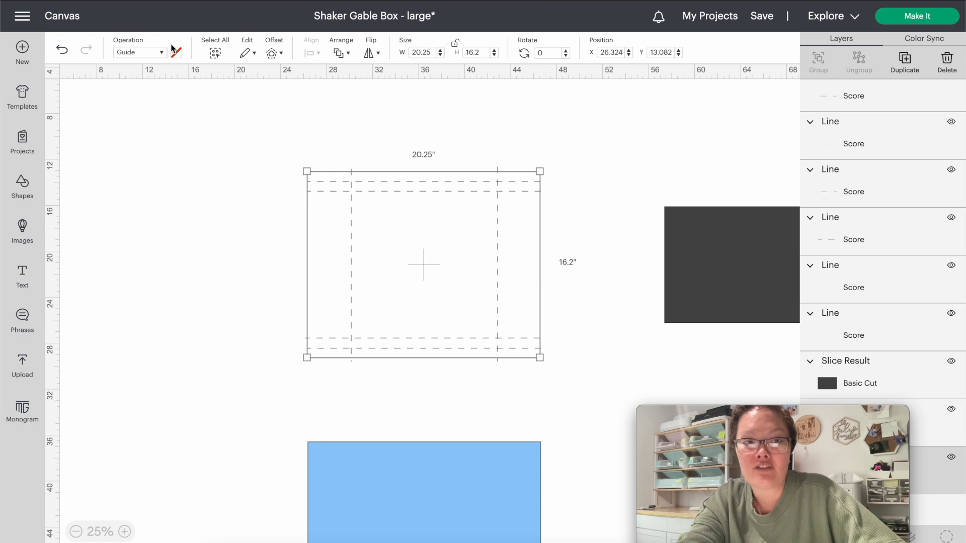
{"action": "left_click", "coordinate": [143, 53]}
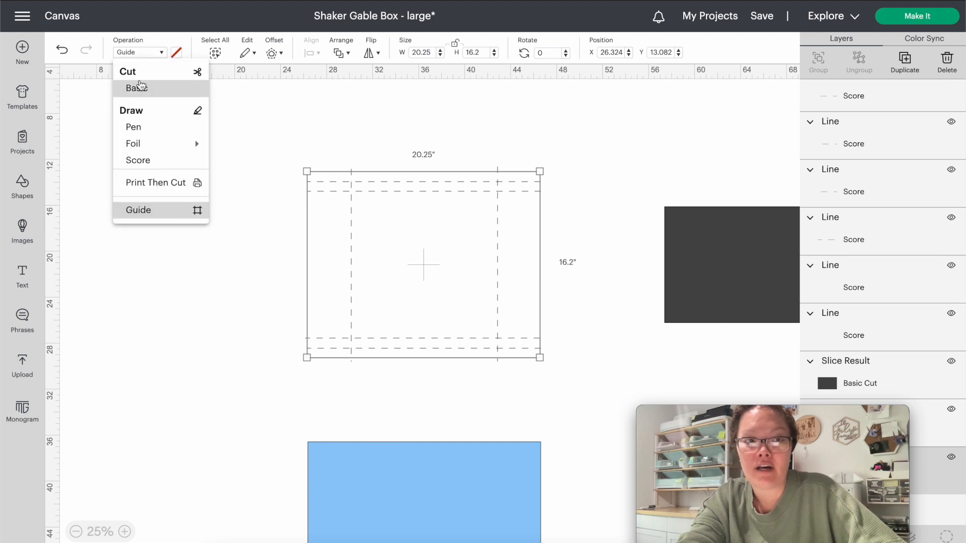
{"action": "left_click", "coordinate": [140, 82]}
{"action": "left_click", "coordinate": [176, 53]}
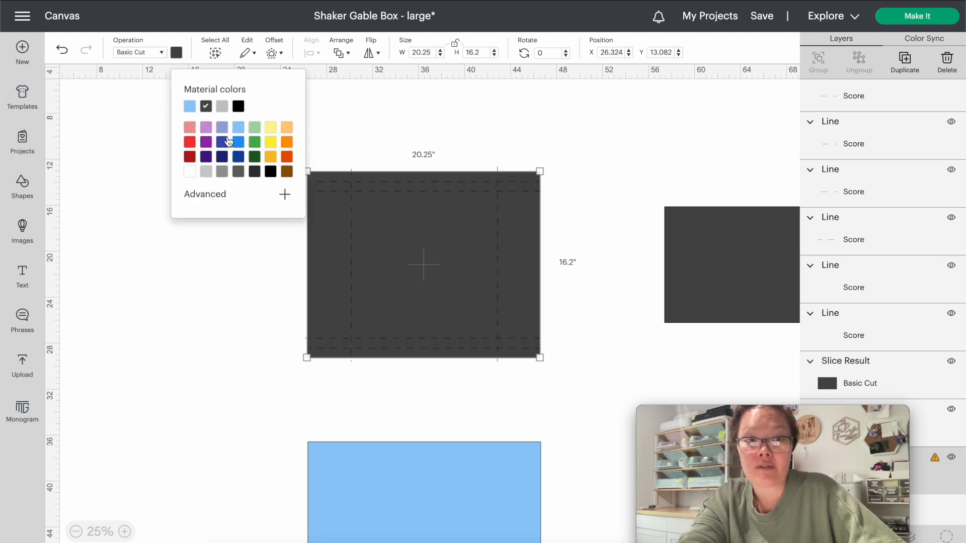
{"action": "left_click", "coordinate": [276, 133]}
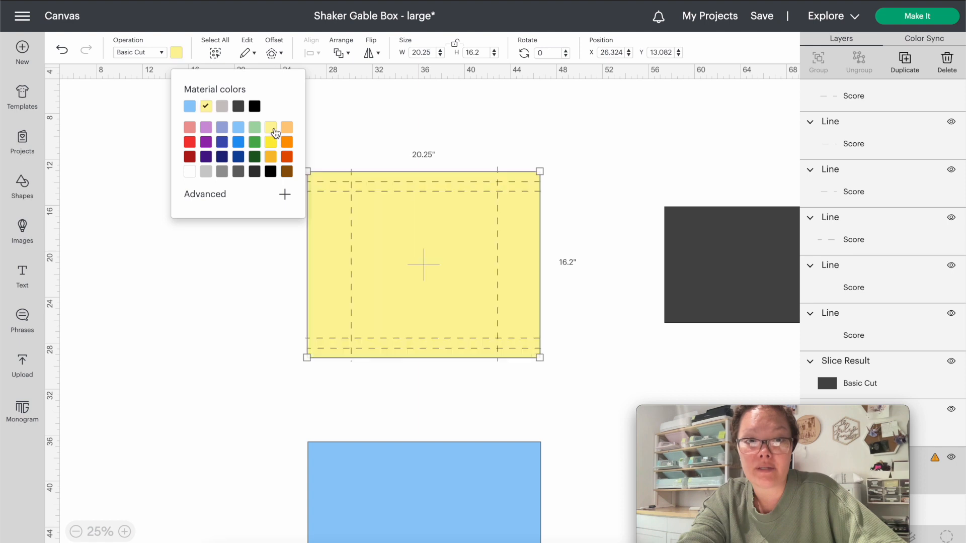
{"action": "left_click", "coordinate": [277, 289]}
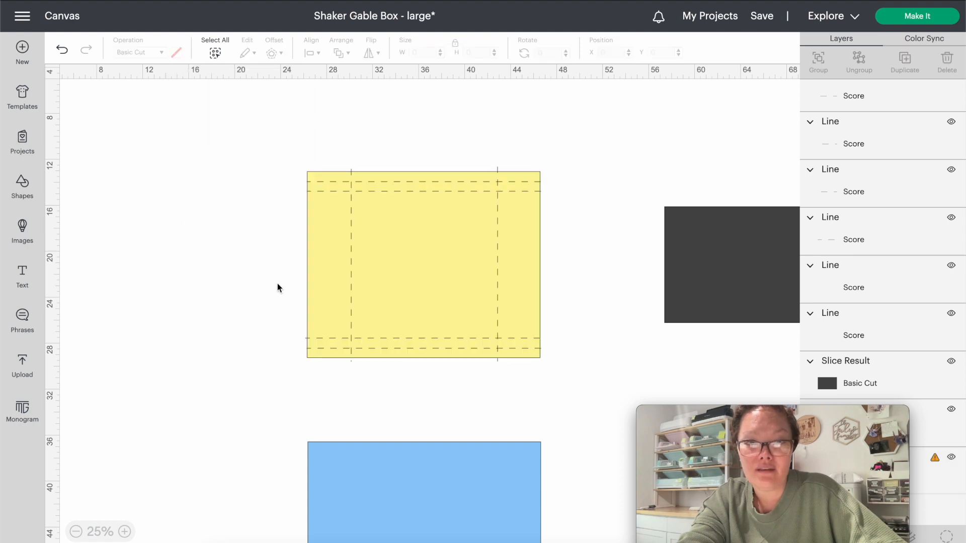
Shorten the two vertical score lines to about the height of the yellow rectangle.
{"action": "left_click", "coordinate": [497, 174]}
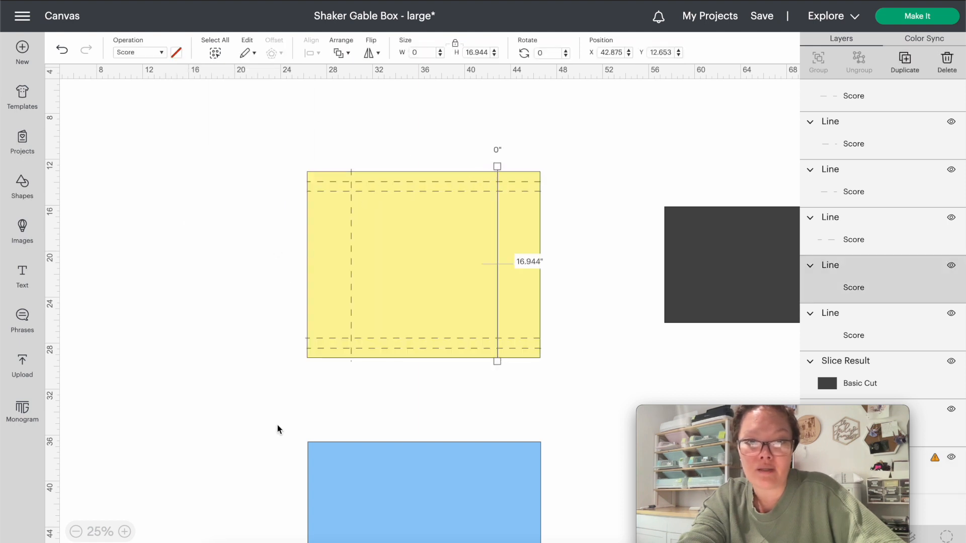
{"action": "left_click", "coordinate": [125, 532]}
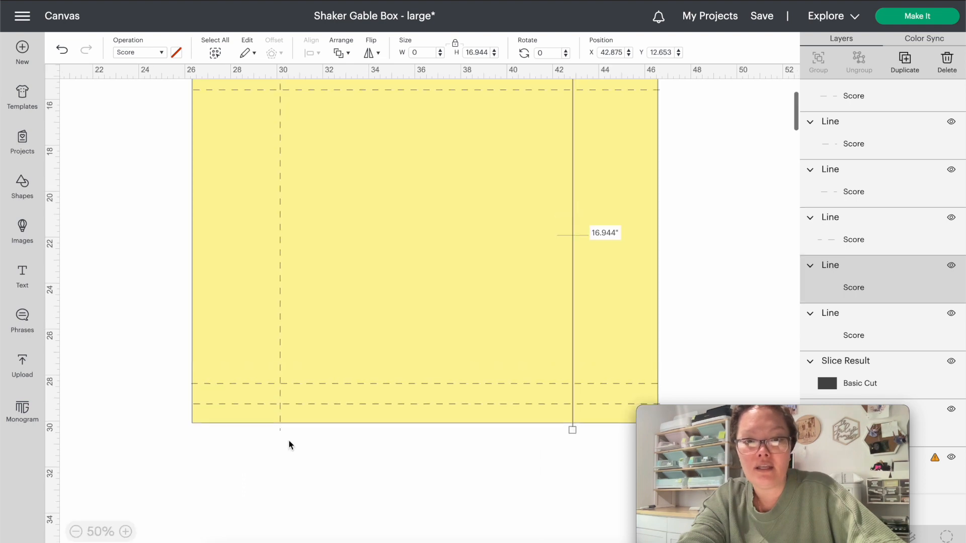
{"action": "scroll", "coordinate": [289, 445], "scroll_direction": "up", "scroll_amount": 2}
{"action": "scroll", "coordinate": [289, 446], "scroll_direction": "right", "scroll_amount": 1}
{"action": "left_click", "coordinate": [108, 226]}
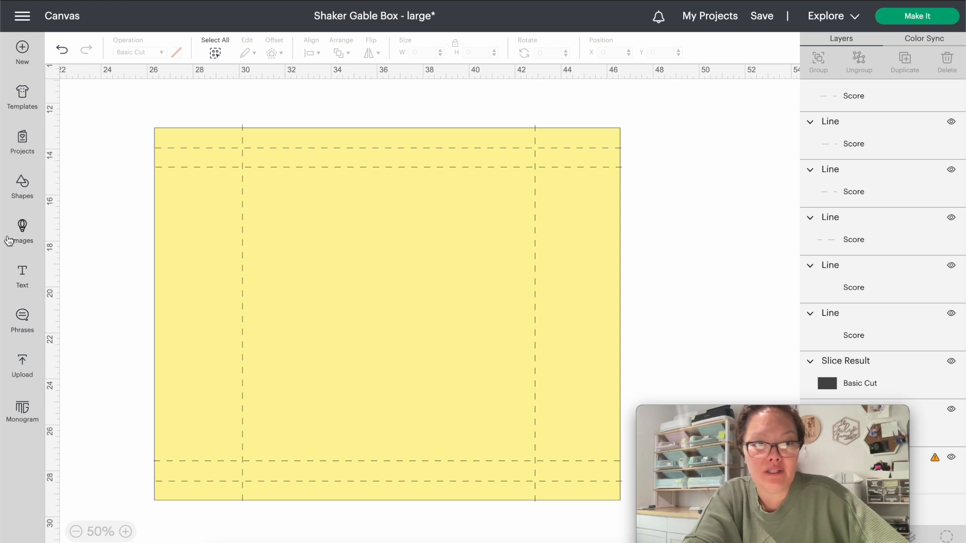
Add a square, stretch it to about 4.056 x 2.556 inches and place it over the yellow rectangle's upper-left corner, up to the inner score lines.
{"action": "left_click", "coordinate": [16, 191]}
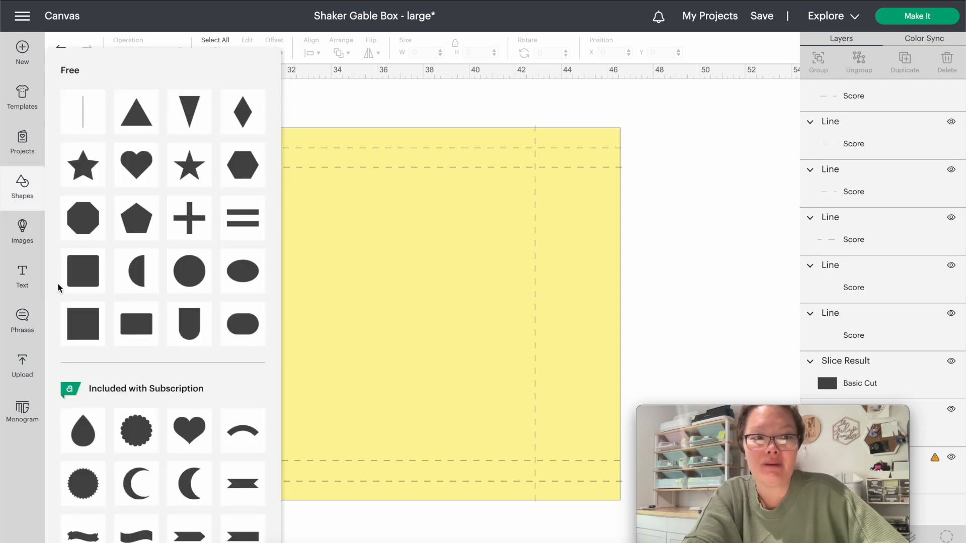
{"action": "left_click", "coordinate": [83, 323]}
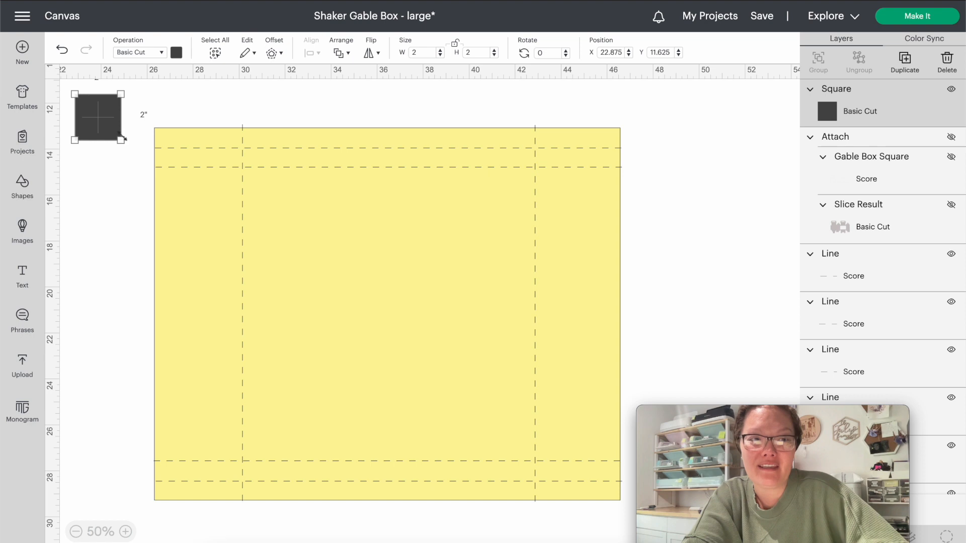
{"action": "left_click_drag", "start_coordinate": [120, 141], "coordinate": [162, 150]}
{"action": "left_click_drag", "start_coordinate": [104, 122], "coordinate": [183, 138]}
{"action": "left_click_drag", "start_coordinate": [149, 110], "coordinate": [171, 133]}
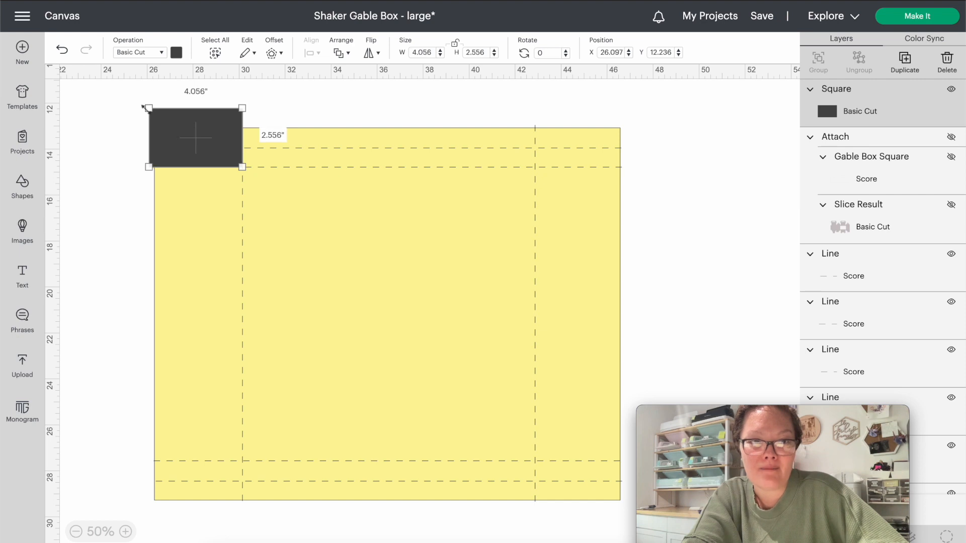
Colour the corner rectangle periwinkle and nudge it so its edges line up with the inner score lines.
{"action": "left_click", "coordinate": [115, 184]}
{"action": "left_click", "coordinate": [192, 123]}
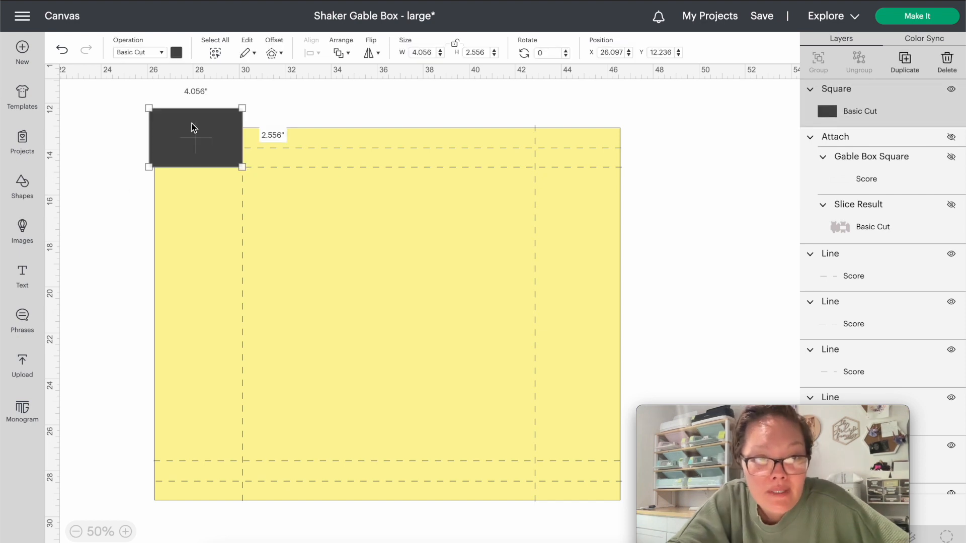
{"action": "left_click", "coordinate": [175, 54]}
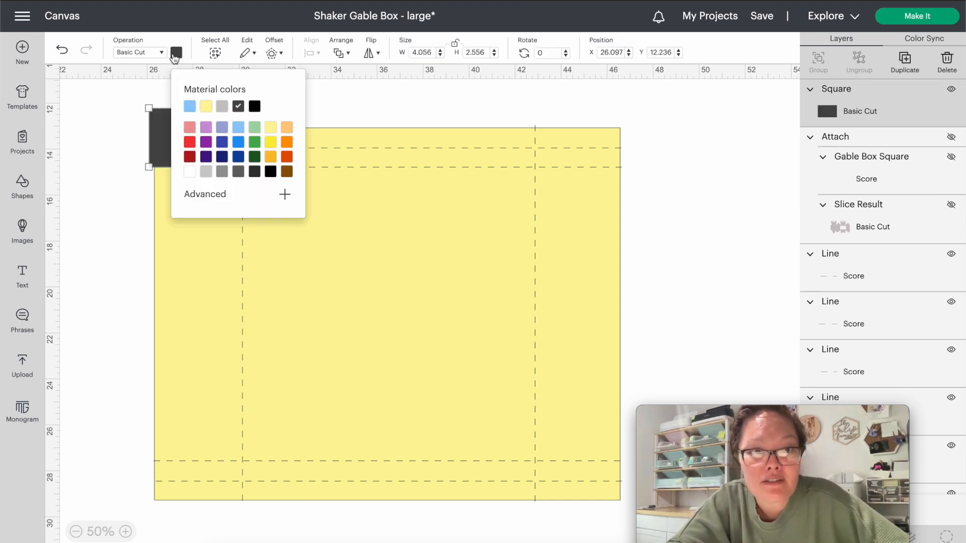
{"action": "left_click", "coordinate": [221, 130]}
{"action": "left_click", "coordinate": [119, 133]}
{"action": "left_click", "coordinate": [186, 131]}
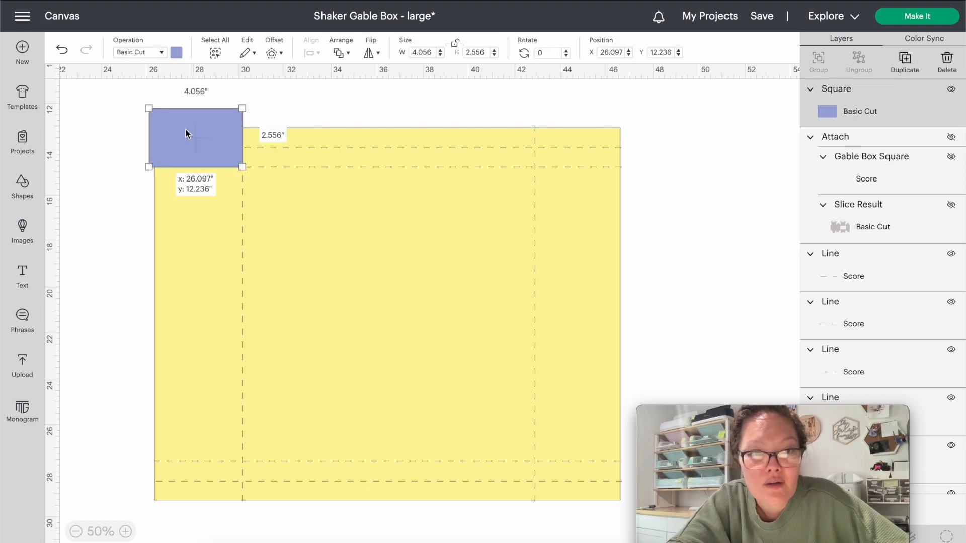
{"action": "left_click_drag", "start_coordinate": [185, 130], "coordinate": [185, 129]}
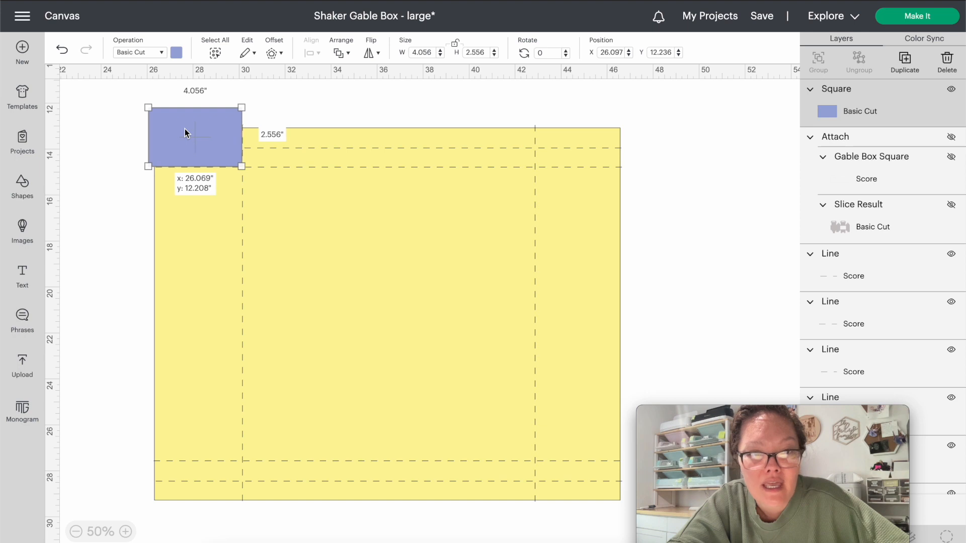
{"action": "left_click_drag", "start_coordinate": [184, 129], "coordinate": [185, 129]}
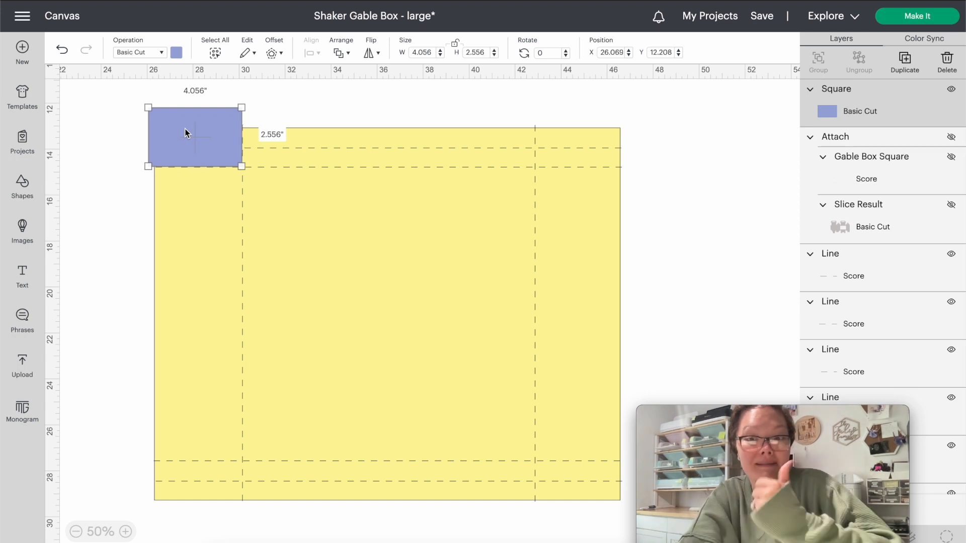
Duplicate the periwinkle rectangle and align a copy over each of the other three corners, meeting the inner score lines.
{"action": "left_click", "coordinate": [93, 136]}
{"action": "left_click", "coordinate": [176, 138]}
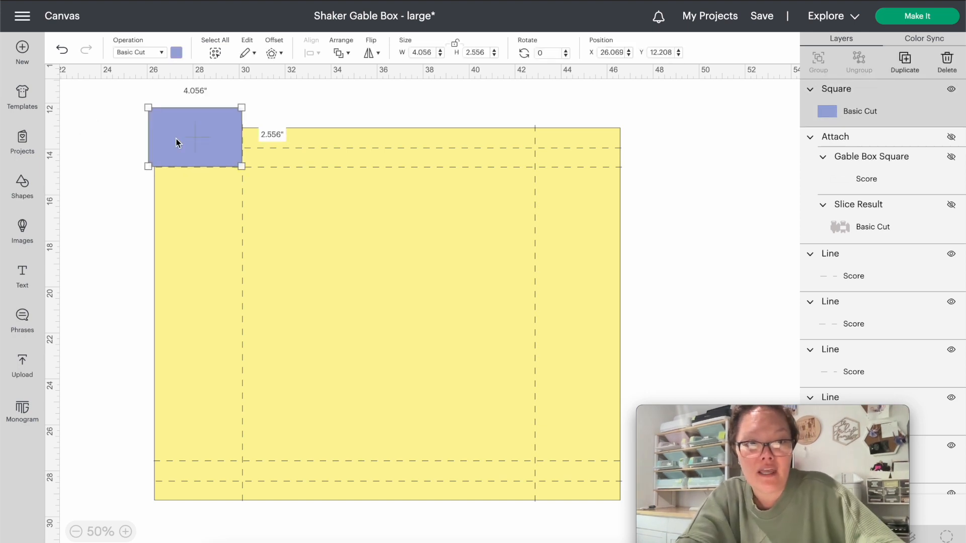
{"action": "key", "text": "ctrl+d"}
{"action": "left_click_drag", "start_coordinate": [154, 132], "coordinate": [186, 488]}
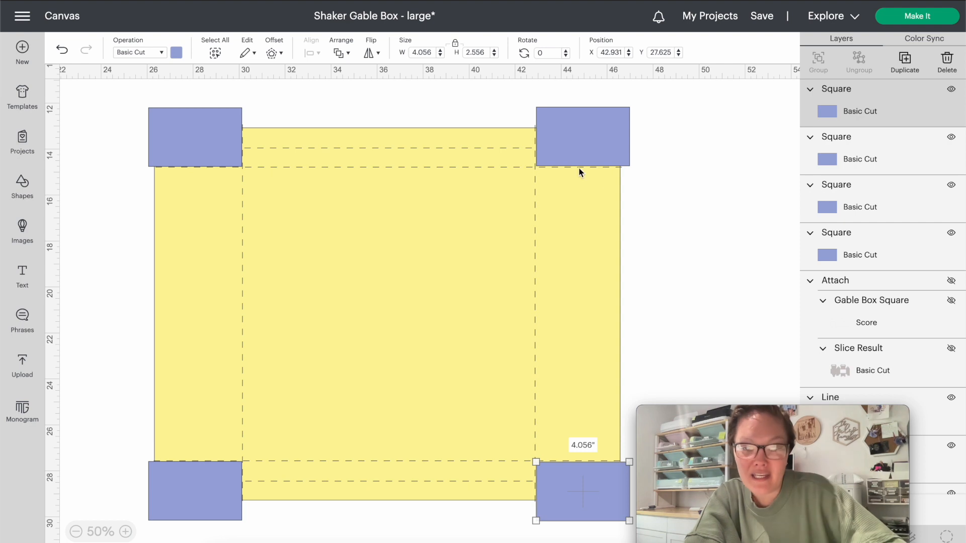
{"action": "left_click", "coordinate": [626, 209]}
{"action": "left_click", "coordinate": [549, 149]}
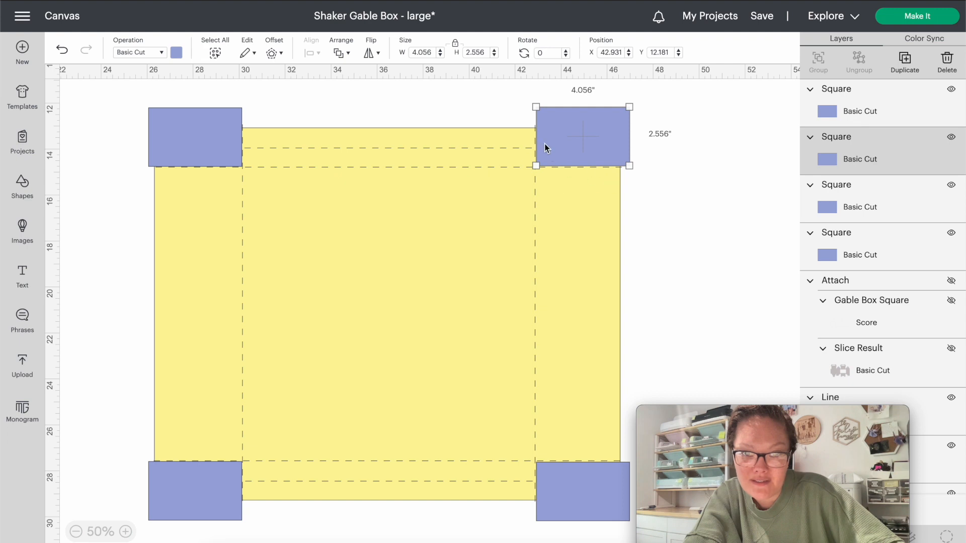
{"action": "left_click", "coordinate": [582, 509]}
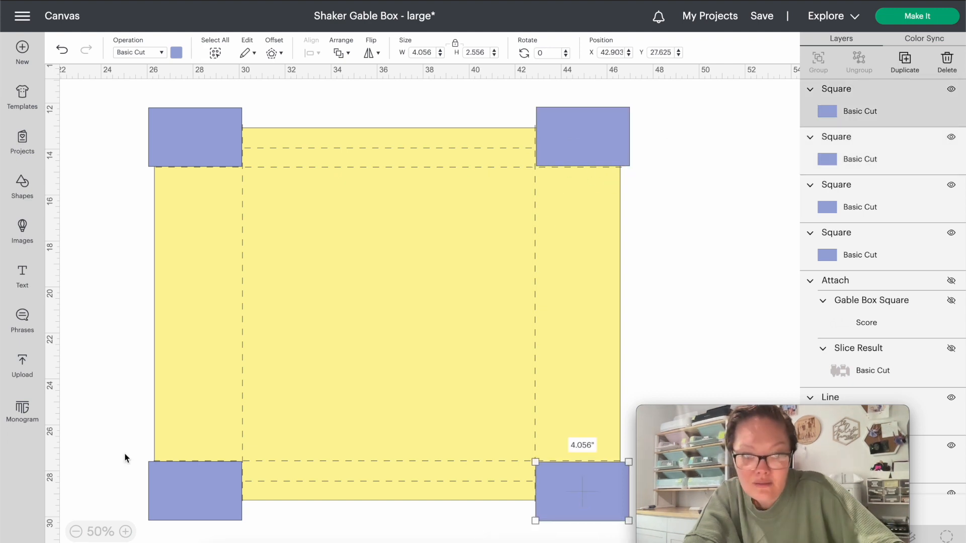
Weld the four periwinkle corner rectangles into one shape.
{"action": "left_click", "coordinate": [185, 486], "text": "shift"}
{"action": "left_click", "coordinate": [205, 139], "text": "shift"}
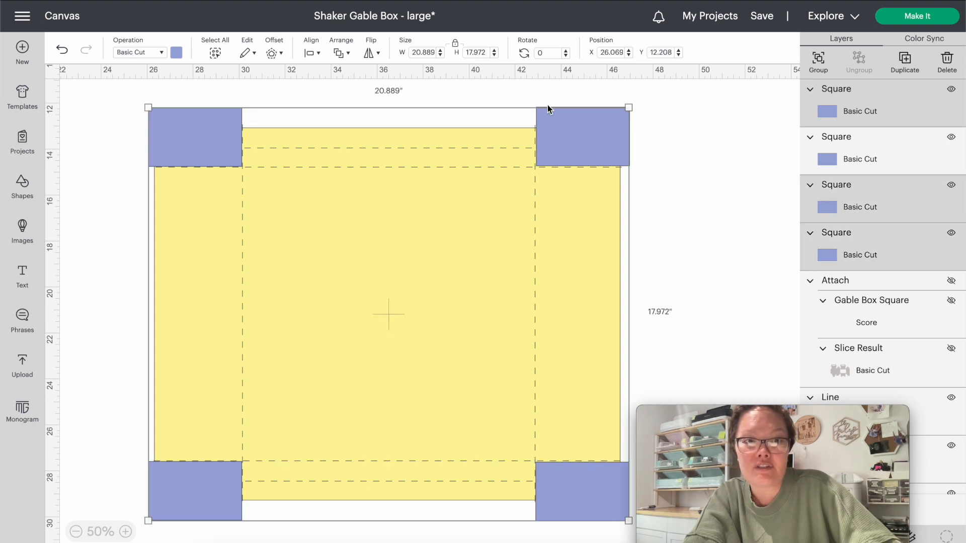
{"action": "left_click", "coordinate": [553, 121], "text": "shift"}
{"action": "right_click", "coordinate": [553, 121]}
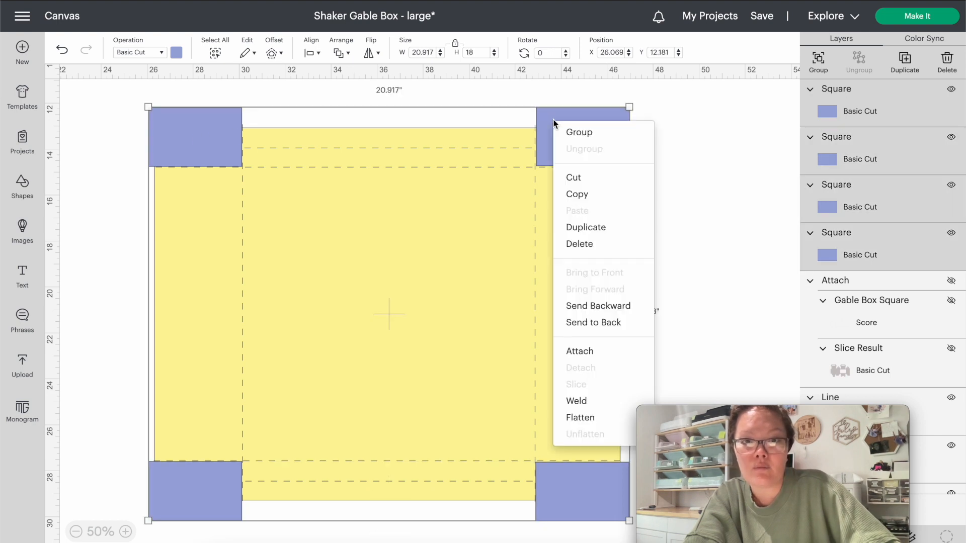
{"action": "left_click", "coordinate": [579, 401]}
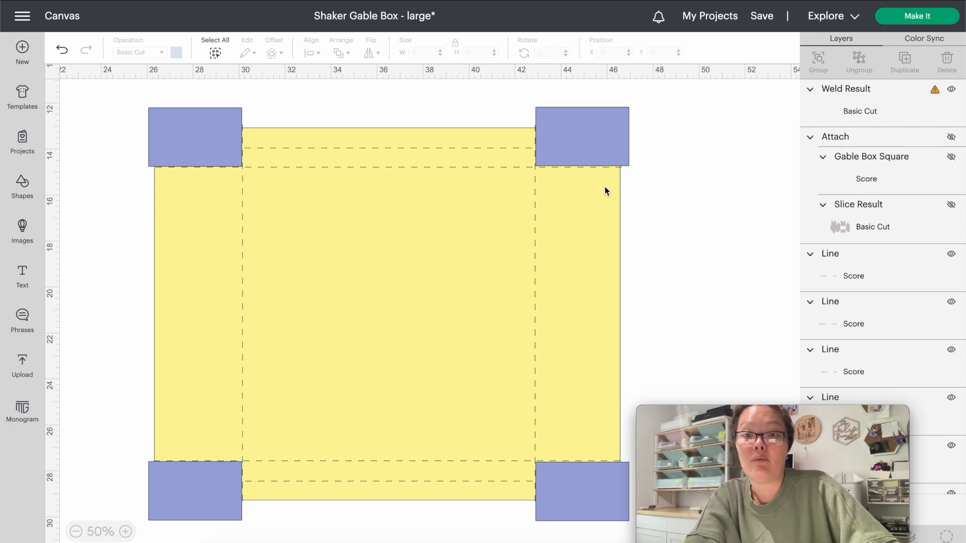
Slice the welded corner rectangles out of the yellow rectangle.
{"action": "left_click", "coordinate": [593, 124]}
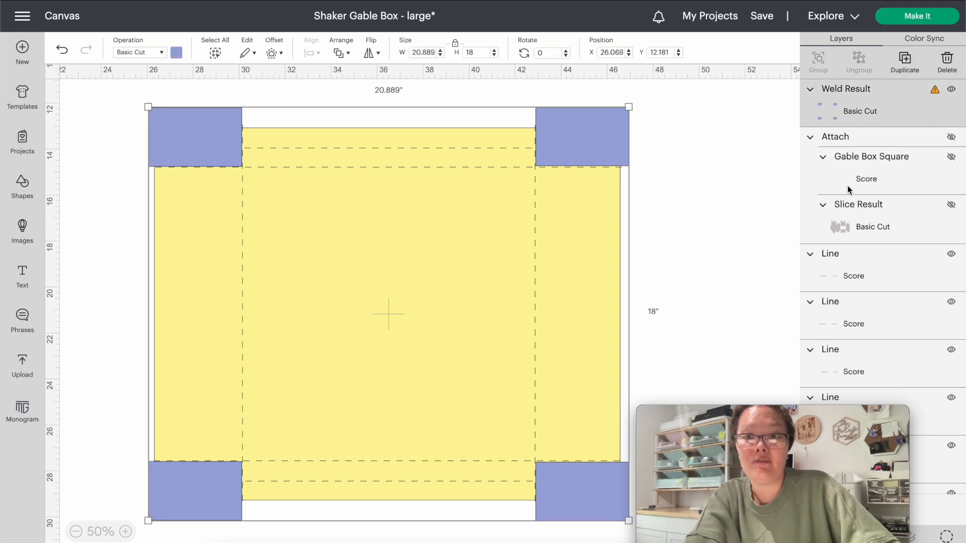
{"action": "scroll", "coordinate": [847, 185], "scroll_direction": "down", "scroll_amount": 10}
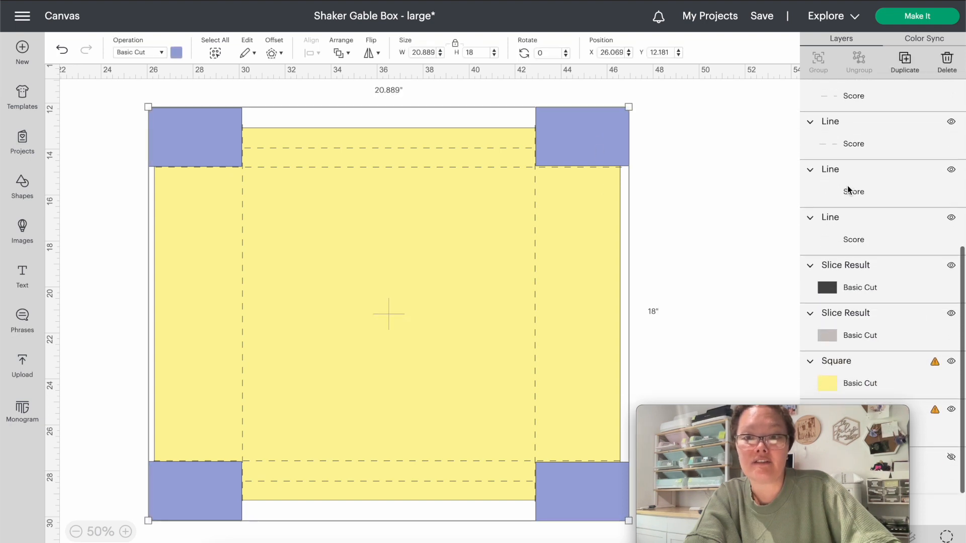
{"action": "scroll", "coordinate": [896, 376], "scroll_direction": "up", "scroll_amount": 10}
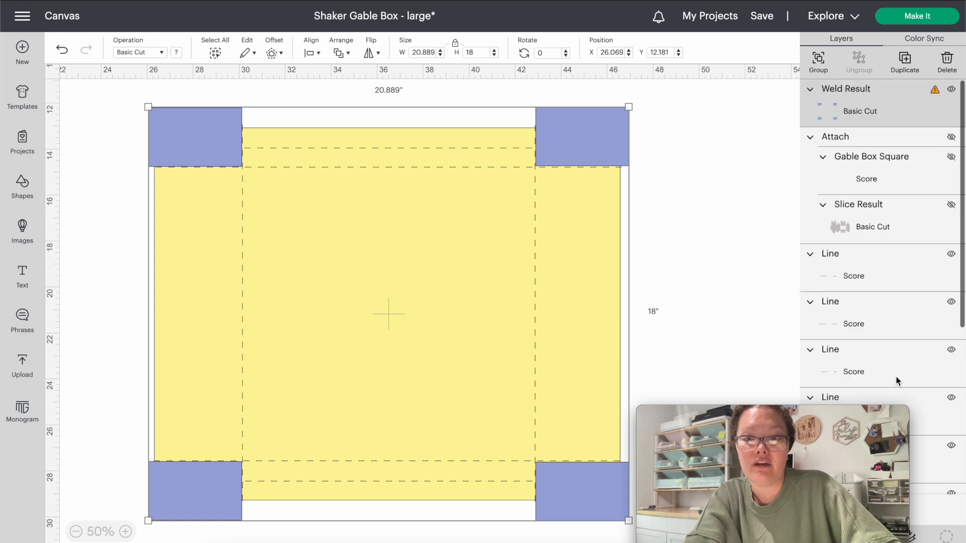
{"action": "right_click", "coordinate": [602, 127]}
{"action": "left_click", "coordinate": [614, 392]}
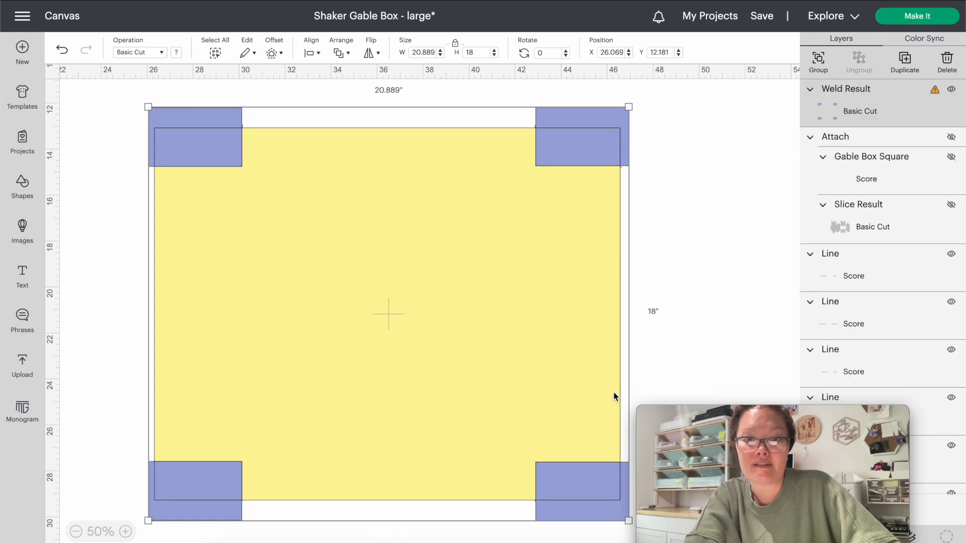
Delete the periwinkle and yellow slice leftovers from the four corners.
{"action": "left_click", "coordinate": [201, 137]}
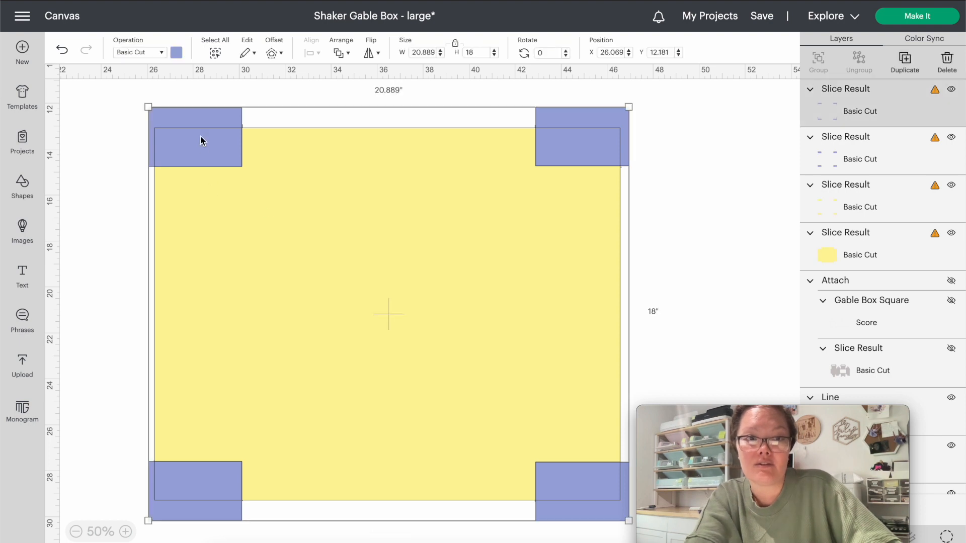
{"action": "key", "text": "Delete"}
{"action": "left_click", "coordinate": [201, 137]}
{"action": "key", "text": "Delete"}
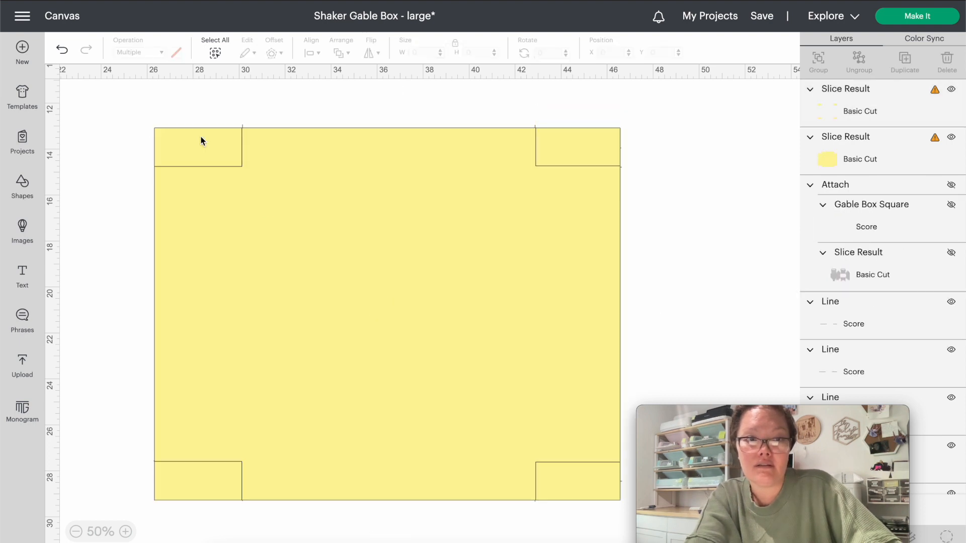
{"action": "left_click", "coordinate": [200, 149]}
{"action": "key", "text": "Delete"}
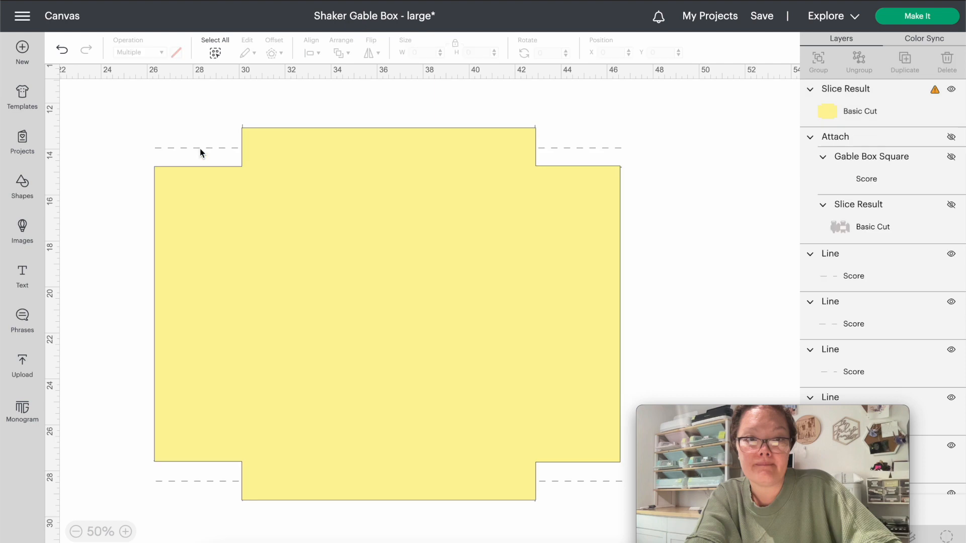
Send the notched yellow shape to the back, behind its score lines.
{"action": "left_click", "coordinate": [203, 175]}
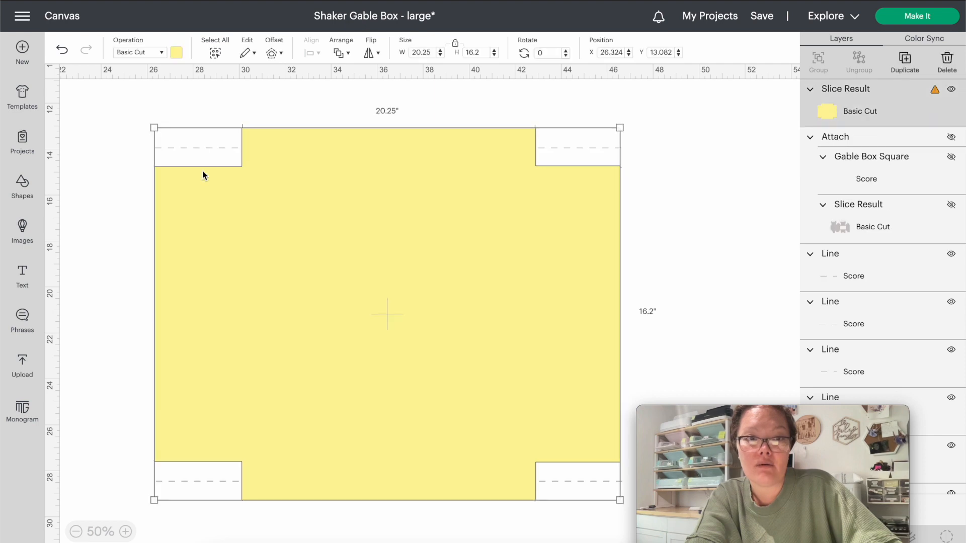
{"action": "left_click", "coordinate": [340, 52]}
{"action": "left_click", "coordinate": [355, 120]}
{"action": "left_click", "coordinate": [337, 114]}
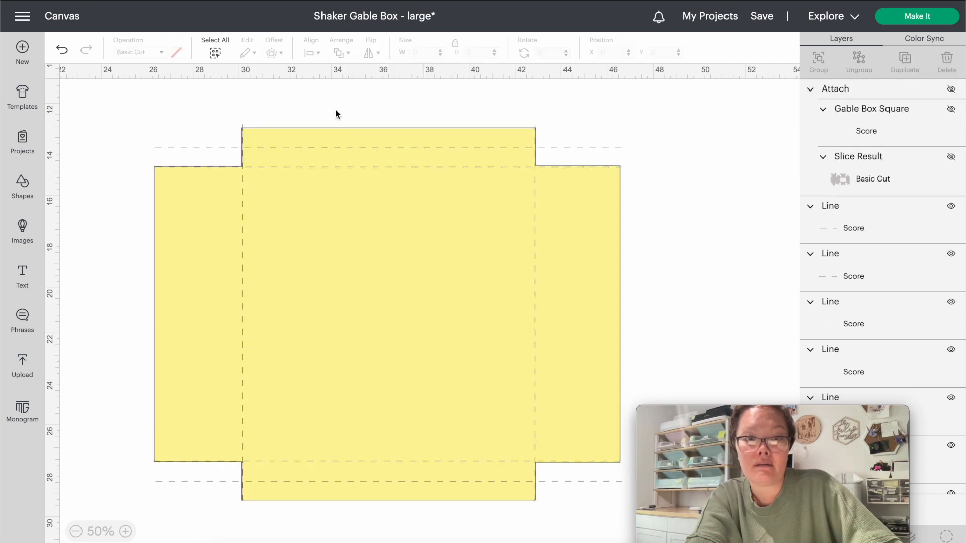
Shorten the outermost horizontal score lines to the width of the yellow shape's upper and lower flaps.
{"action": "left_click", "coordinate": [231, 149]}
{"action": "left_click_drag", "start_coordinate": [152, 146], "coordinate": [242, 147]}
{"action": "left_click", "coordinate": [113, 336]}
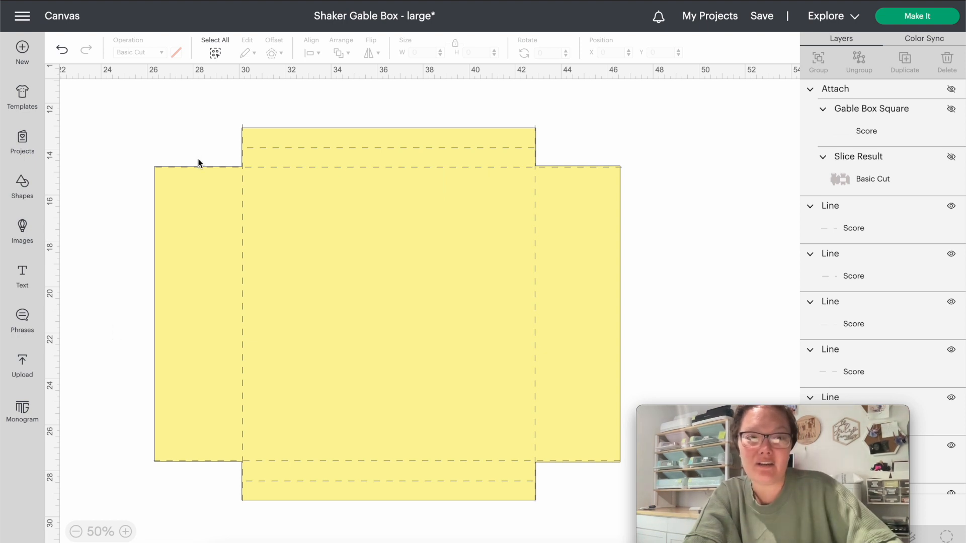
Shorten the inner horizontal and vertical score lines so they end at the inside corners of the four notches.
{"action": "left_click", "coordinate": [161, 167]}
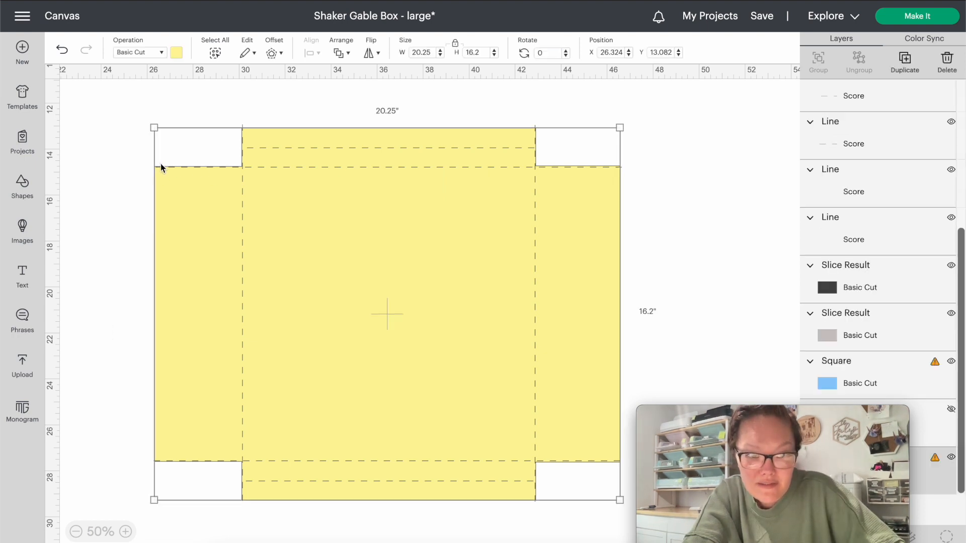
{"action": "left_click", "coordinate": [156, 166]}
{"action": "left_click_drag", "start_coordinate": [151, 166], "coordinate": [238, 167]}
{"action": "left_click_drag", "start_coordinate": [238, 166], "coordinate": [240, 167]}
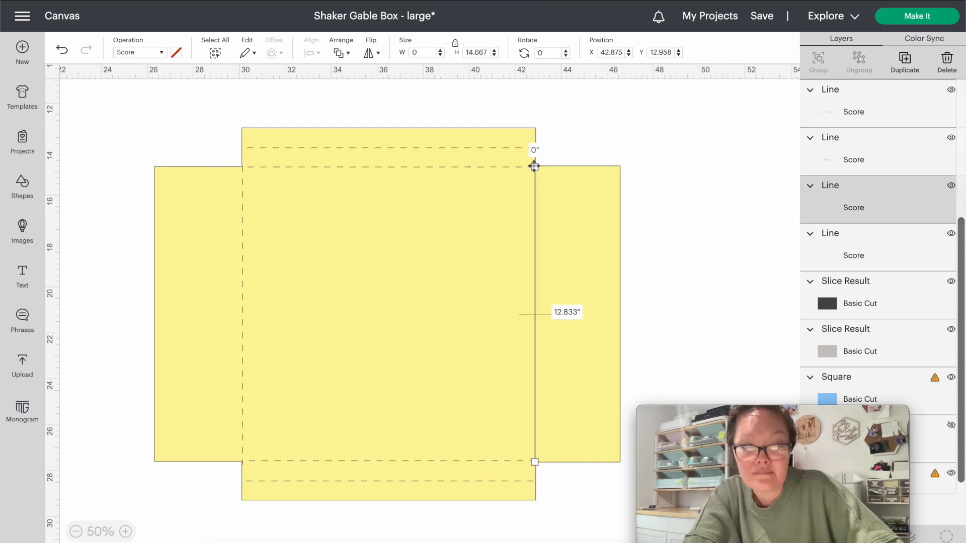
{"action": "left_click_drag", "start_coordinate": [535, 166], "coordinate": [535, 167]}
{"action": "left_click", "coordinate": [594, 142]}
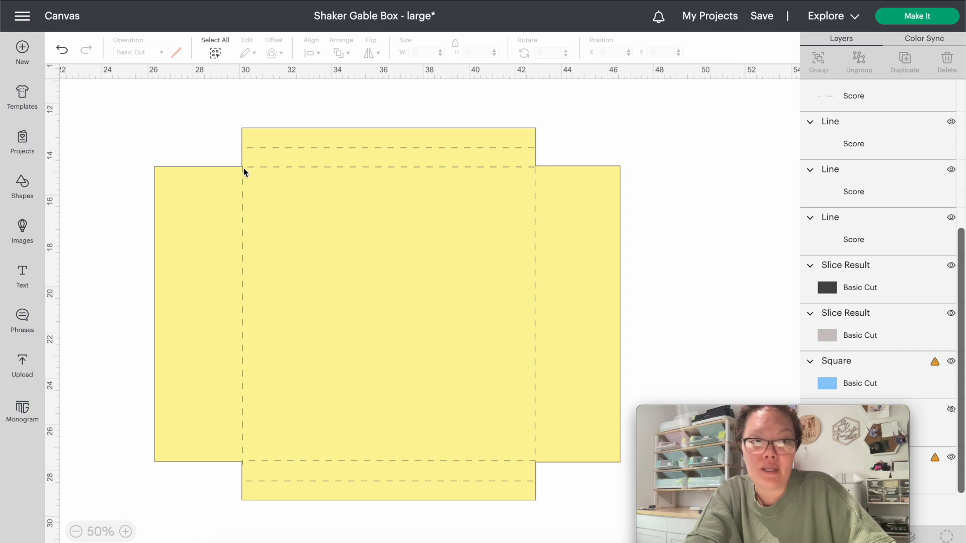
Add a square near the upper-left notch, unlock its proportions and shrink it to about 1 x 0.653 inches.
{"action": "left_click", "coordinate": [20, 192]}
{"action": "left_click", "coordinate": [90, 329]}
{"action": "left_click_drag", "start_coordinate": [194, 226], "coordinate": [259, 195]}
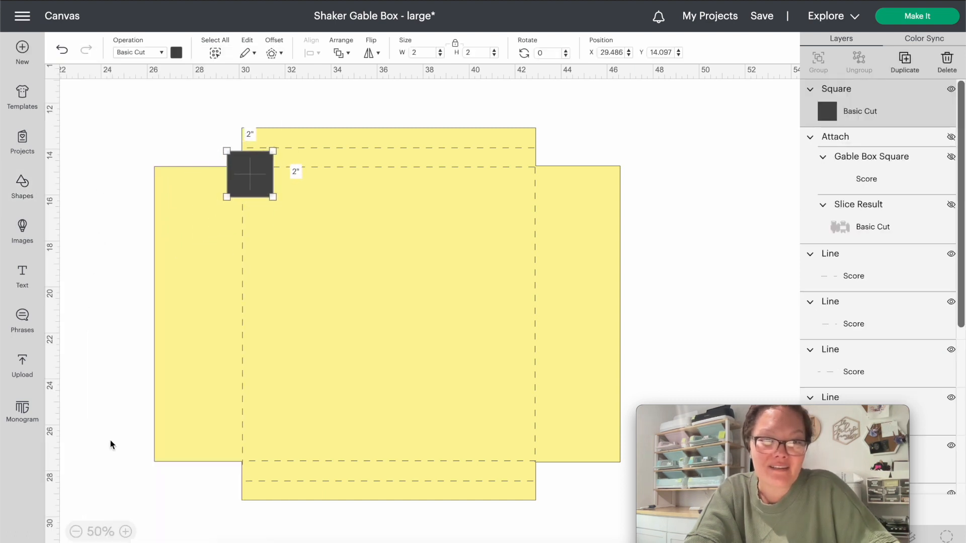
{"action": "left_click", "coordinate": [125, 531]}
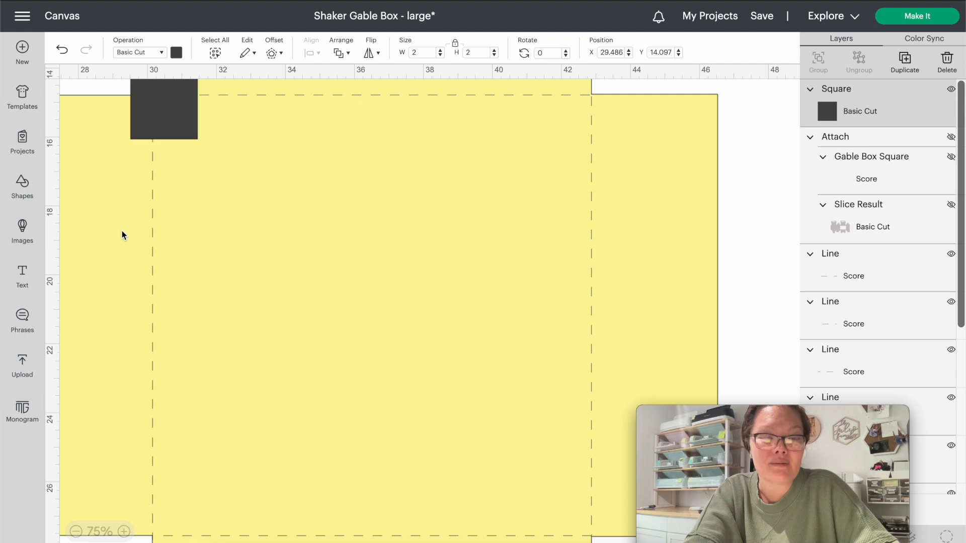
{"action": "scroll", "coordinate": [122, 235], "scroll_direction": "up", "scroll_amount": 5}
{"action": "scroll", "coordinate": [122, 235], "scroll_direction": "left", "scroll_amount": 3}
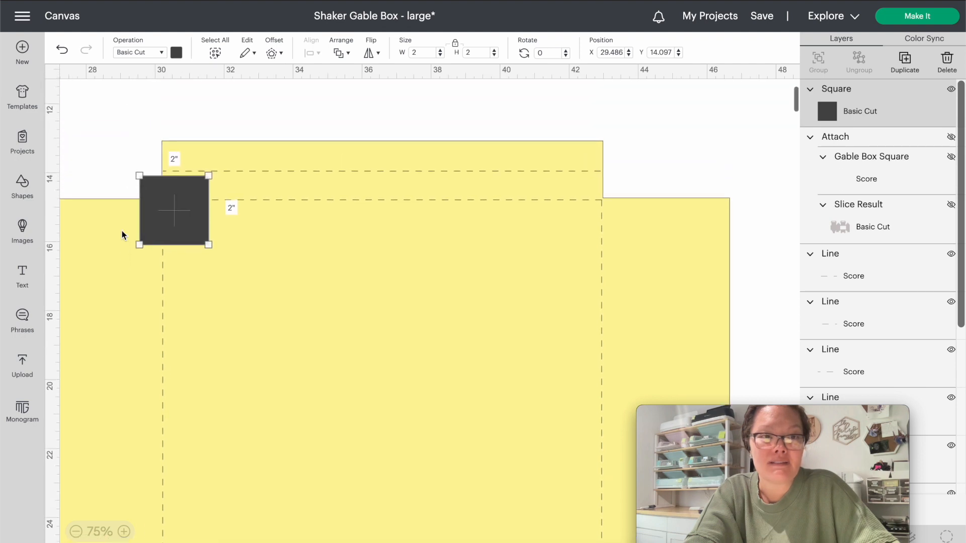
{"action": "left_click_drag", "start_coordinate": [226, 230], "coordinate": [223, 228]}
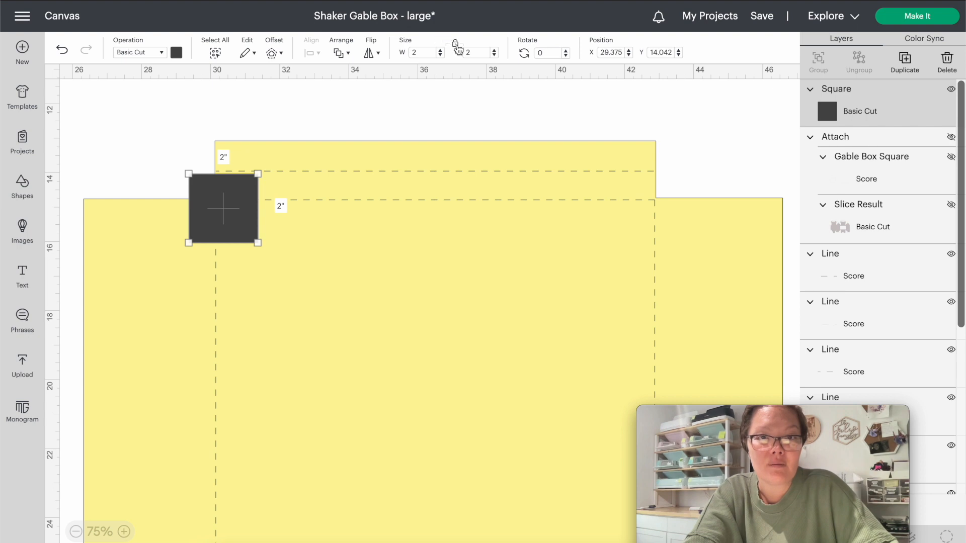
{"action": "left_click_drag", "start_coordinate": [256, 244], "coordinate": [221, 199]}
Fit the small rectangle between the two upper score lines across the flap's left edge, resizing it to about 1.181 x 0.764 inches.
{"action": "key", "text": "ctrl+plus"}
{"action": "key", "text": "ctrl+plus"}
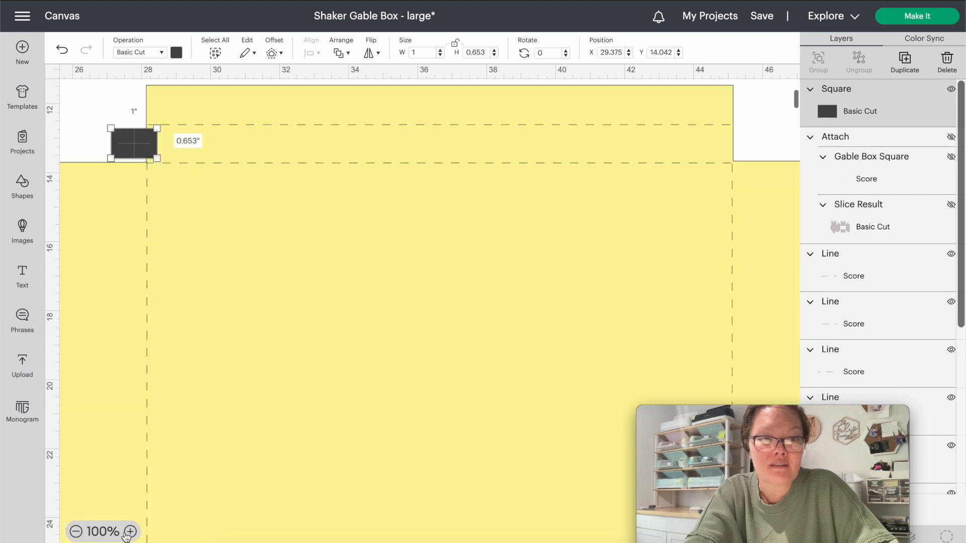
{"action": "scroll", "coordinate": [135, 330], "scroll_direction": "up", "scroll_amount": 2}
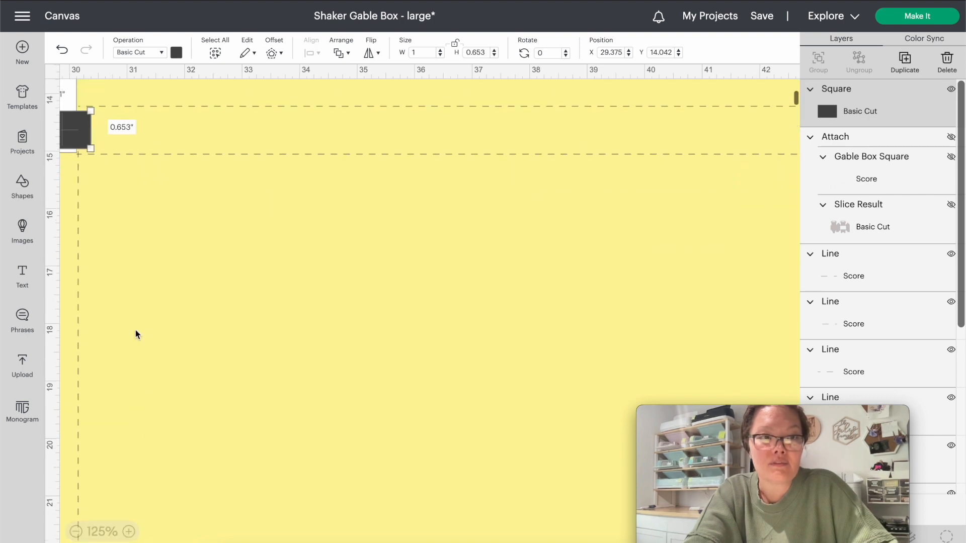
{"action": "scroll", "coordinate": [135, 330], "scroll_direction": "left", "scroll_amount": 5}
{"action": "left_click_drag", "start_coordinate": [244, 141], "coordinate": [264, 139]}
{"action": "left_click_drag", "start_coordinate": [264, 137], "coordinate": [251, 155]}
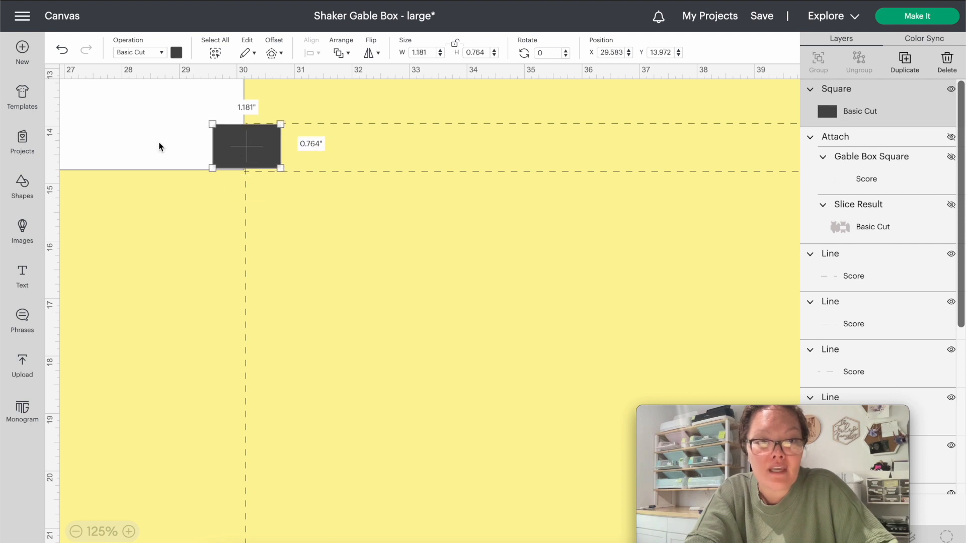
Nudge the small rectangle at the upper-left notch up to the outer score line, at about X 29.583, Y 13.958.
{"action": "left_click", "coordinate": [160, 144]}
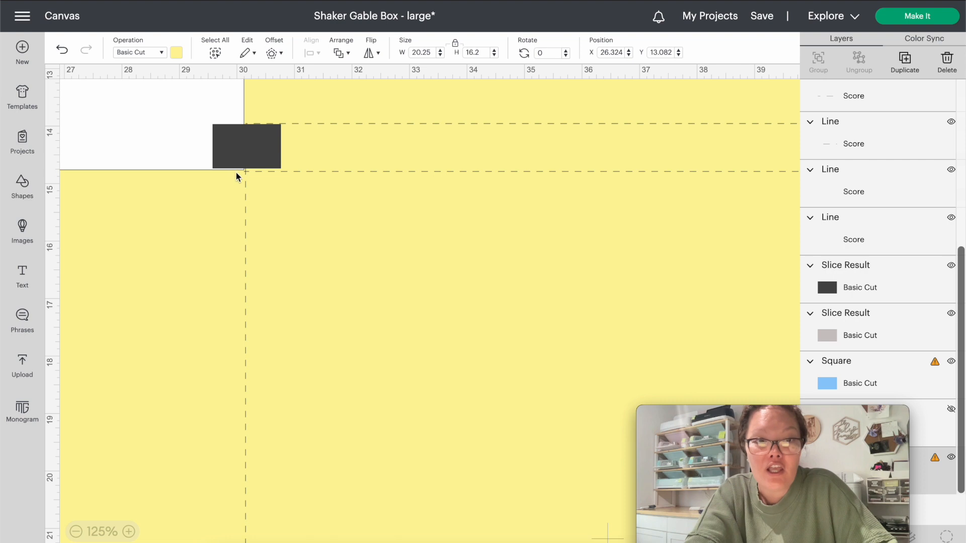
{"action": "left_click", "coordinate": [240, 146]}
{"action": "left_click_drag", "start_coordinate": [240, 147], "coordinate": [240, 146]}
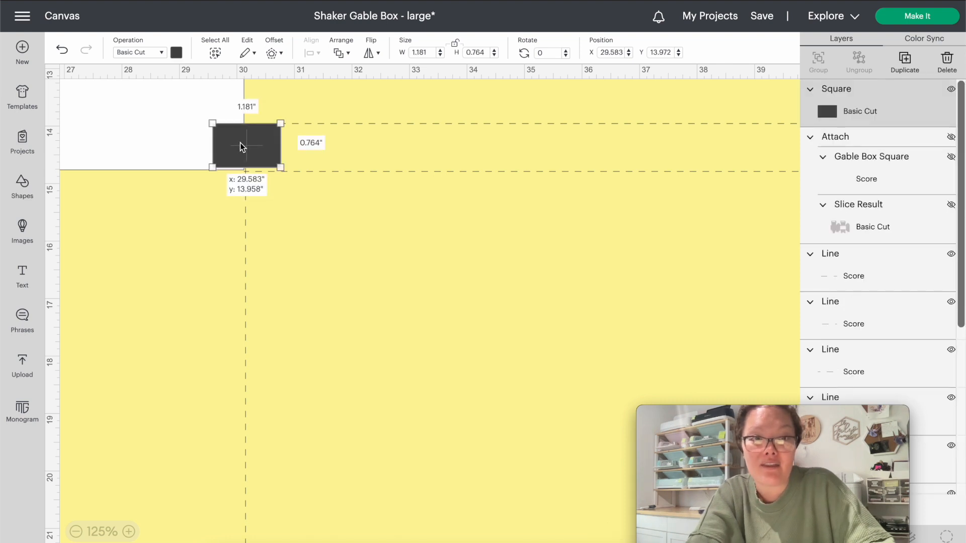
{"action": "left_click_drag", "start_coordinate": [239, 142], "coordinate": [240, 143]}
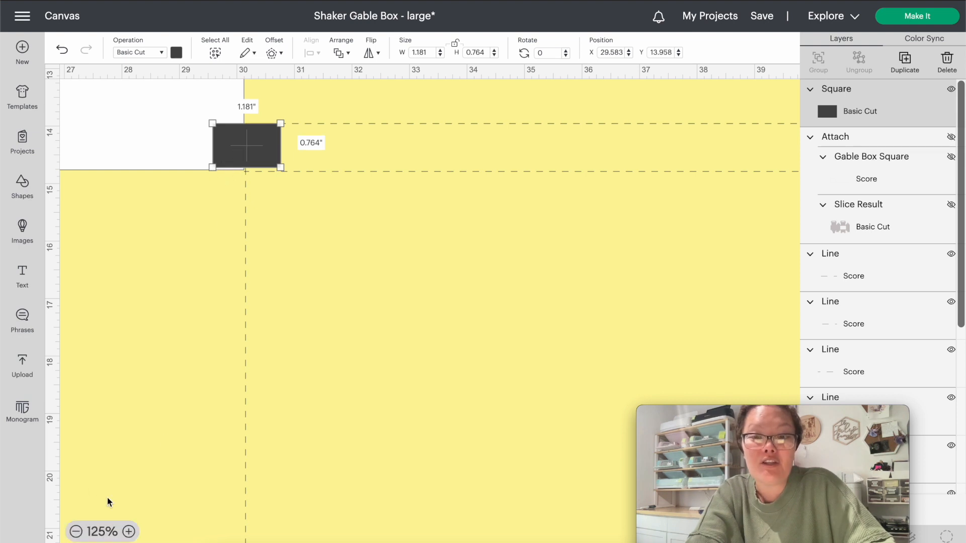
Duplicate the small rectangle and place the copy across the upper flap's right edge, between the two upper score lines.
{"action": "scroll", "coordinate": [242, 362], "scroll_direction": "right", "scroll_amount": 6}
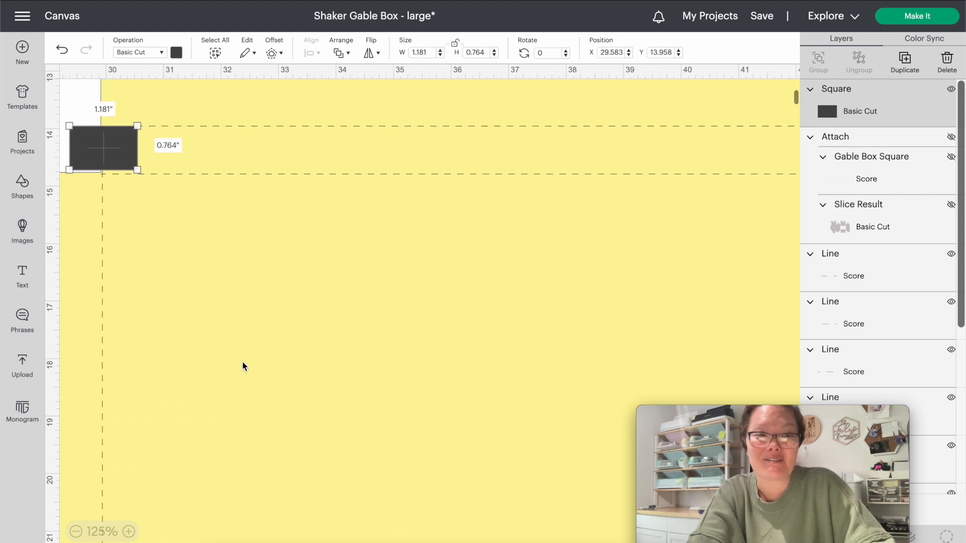
{"action": "key", "text": "ctrl+d"}
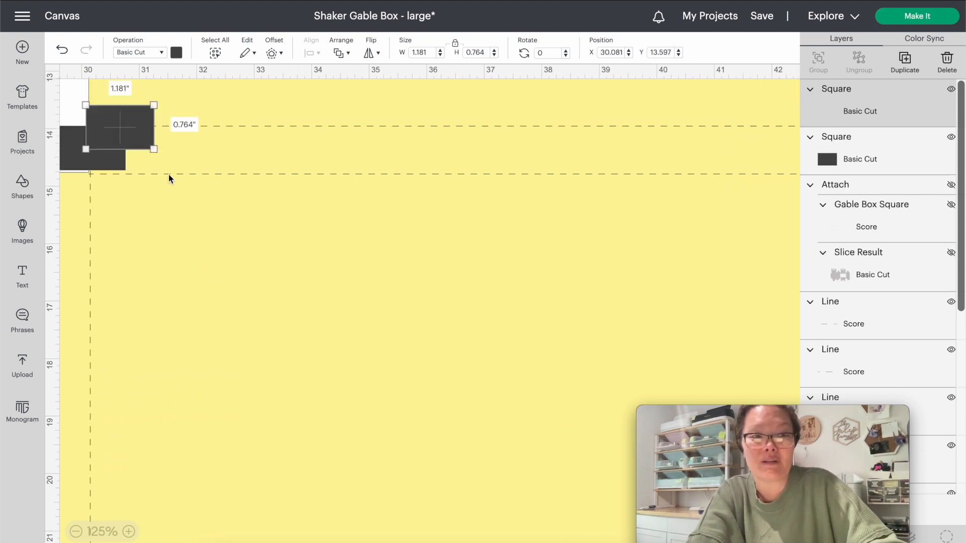
{"action": "left_click_drag", "start_coordinate": [91, 123], "coordinate": [746, 164]}
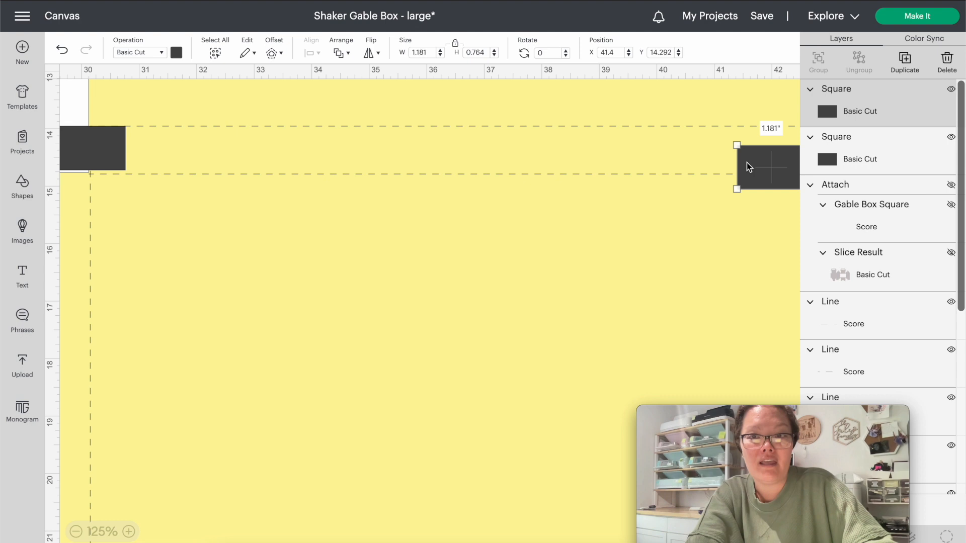
{"action": "scroll", "coordinate": [746, 167], "scroll_direction": "right", "scroll_amount": 1}
{"action": "left_click_drag", "start_coordinate": [523, 162], "coordinate": [573, 143]}
{"action": "left_click", "coordinate": [673, 132]}
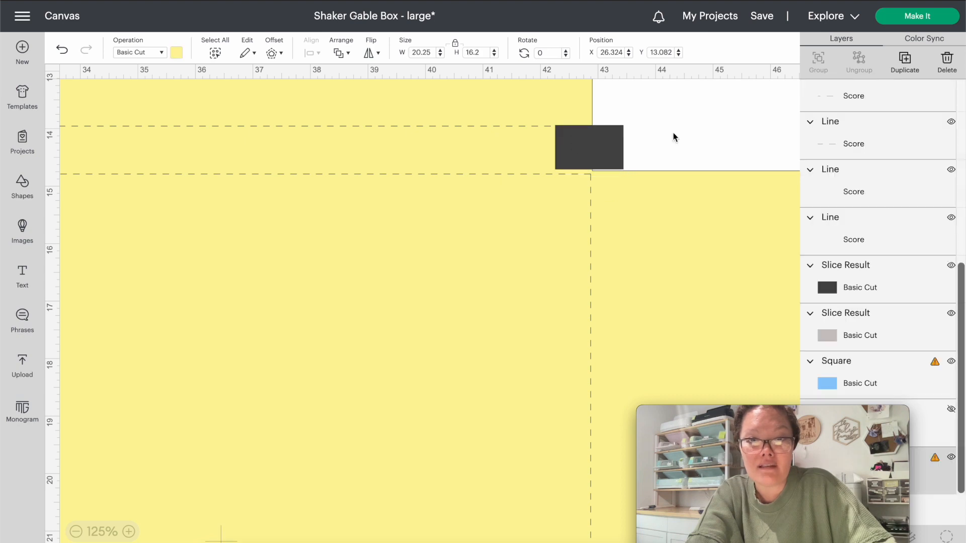
{"action": "scroll", "coordinate": [609, 157], "scroll_direction": "down", "scroll_amount": 1}
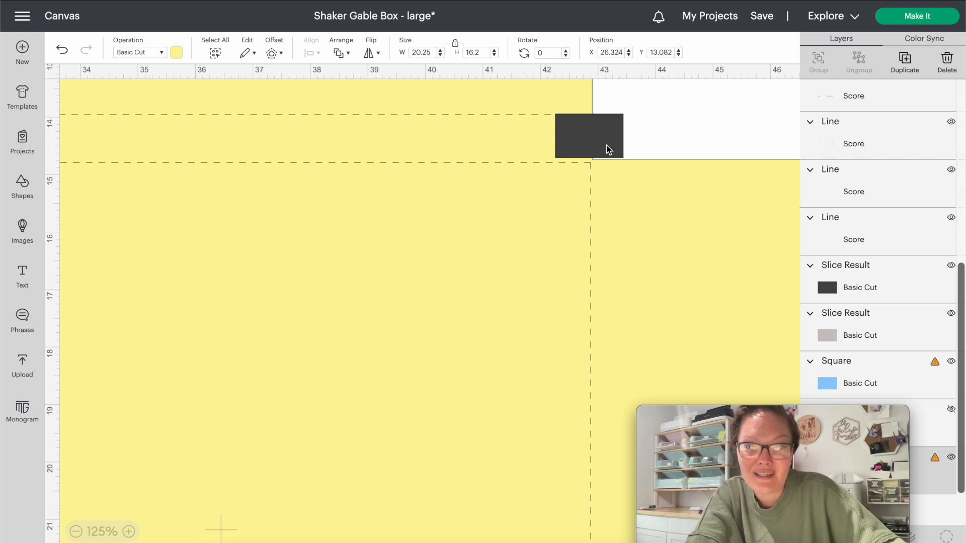
Copy the small rectangle to the two lower notches, fitting each between the lower score lines across the flap's side edges.
{"action": "left_click", "coordinate": [608, 149]}
{"action": "key", "text": "ctrl+c"}
{"action": "key", "text": "ctrl+v"}
{"action": "left_click_drag", "start_coordinate": [147, 143], "coordinate": [608, 492]}
{"action": "scroll", "coordinate": [605, 487], "scroll_direction": "down", "scroll_amount": 10}
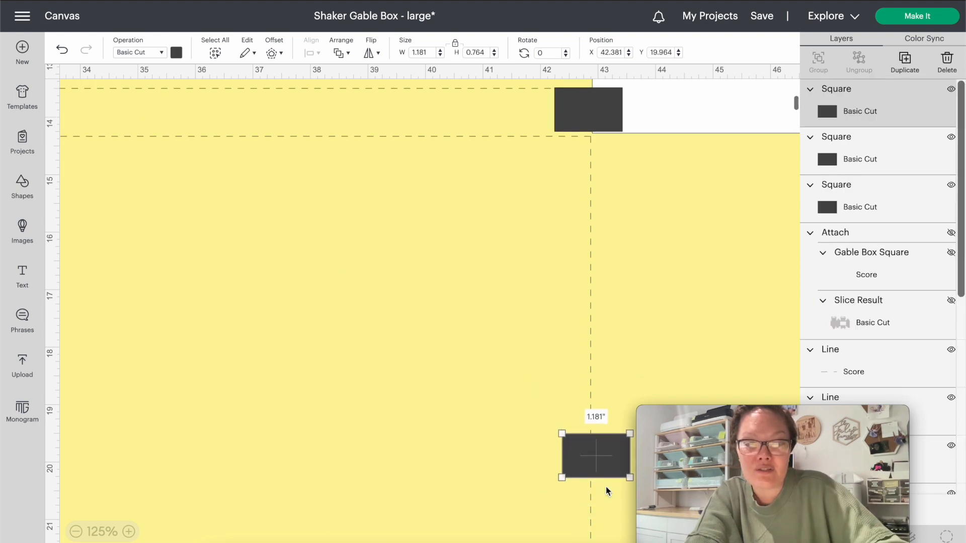
{"action": "left_click", "coordinate": [600, 114]}
{"action": "left_click_drag", "start_coordinate": [600, 114], "coordinate": [582, 487]}
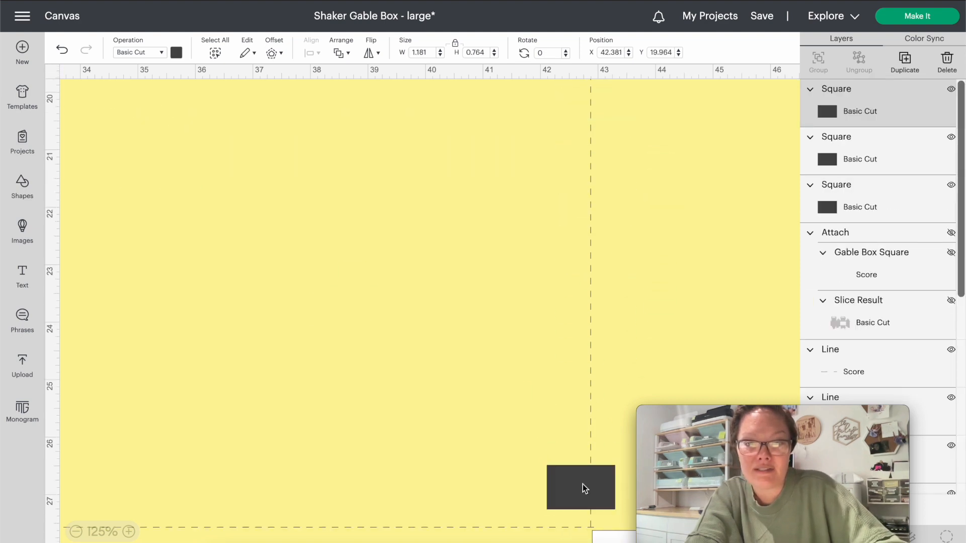
{"action": "scroll", "coordinate": [582, 487], "scroll_direction": "down", "scroll_amount": 7}
{"action": "left_click_drag", "start_coordinate": [573, 254], "coordinate": [587, 318]}
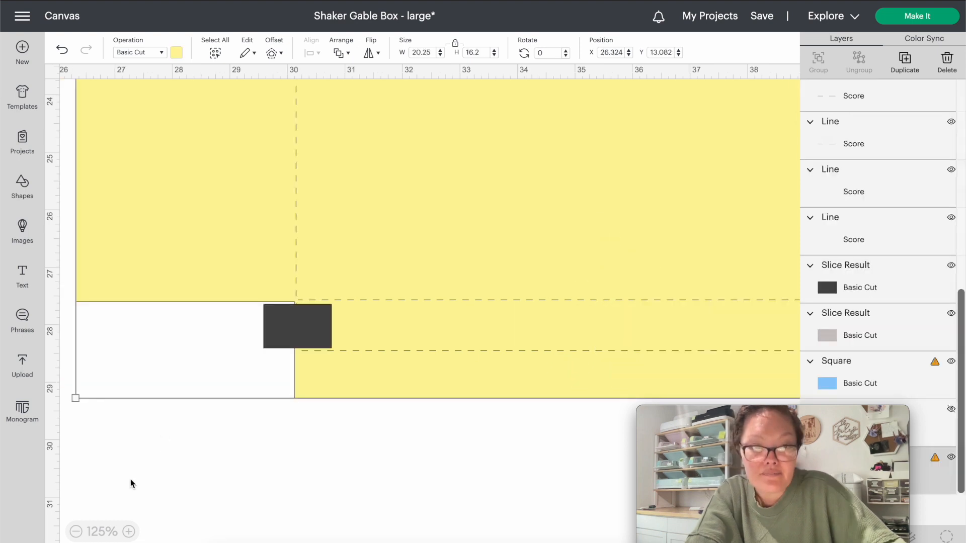
Select all four small dark rectangles at the notches and weld them into one shape.
{"action": "left_click", "coordinate": [287, 321]}
{"action": "left_click", "coordinate": [75, 532]}
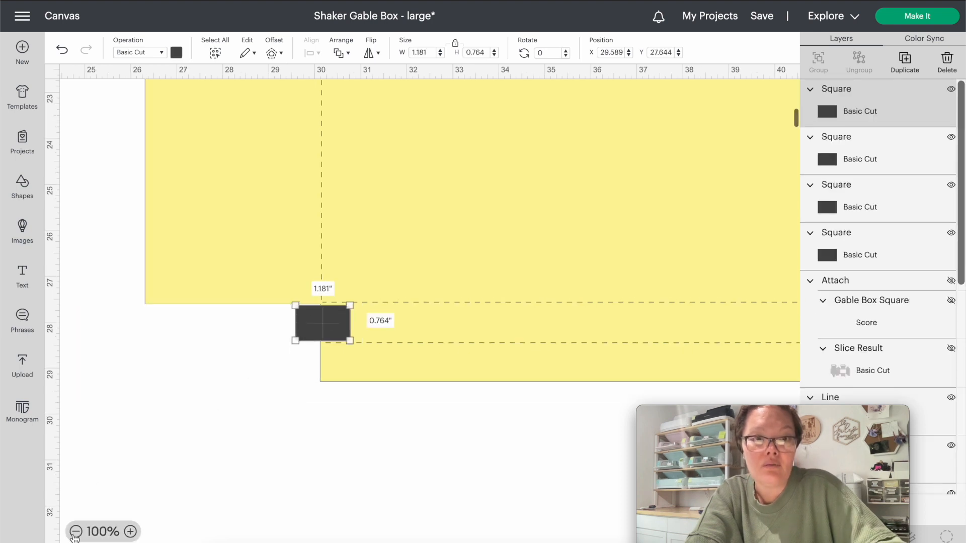
{"action": "left_click", "coordinate": [75, 532]}
{"action": "left_click", "coordinate": [76, 531]}
{"action": "scroll", "coordinate": [352, 354], "scroll_direction": "up", "scroll_amount": 3}
{"action": "scroll", "coordinate": [352, 354], "scroll_direction": "right", "scroll_amount": 3}
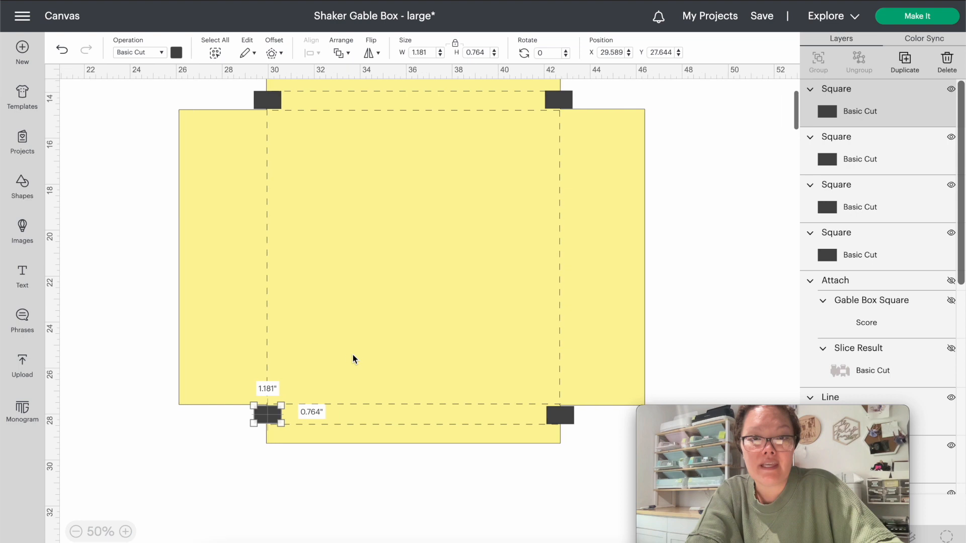
{"action": "left_click", "coordinate": [866, 159], "text": "shift"}
{"action": "left_click", "coordinate": [857, 211], "text": "shift"}
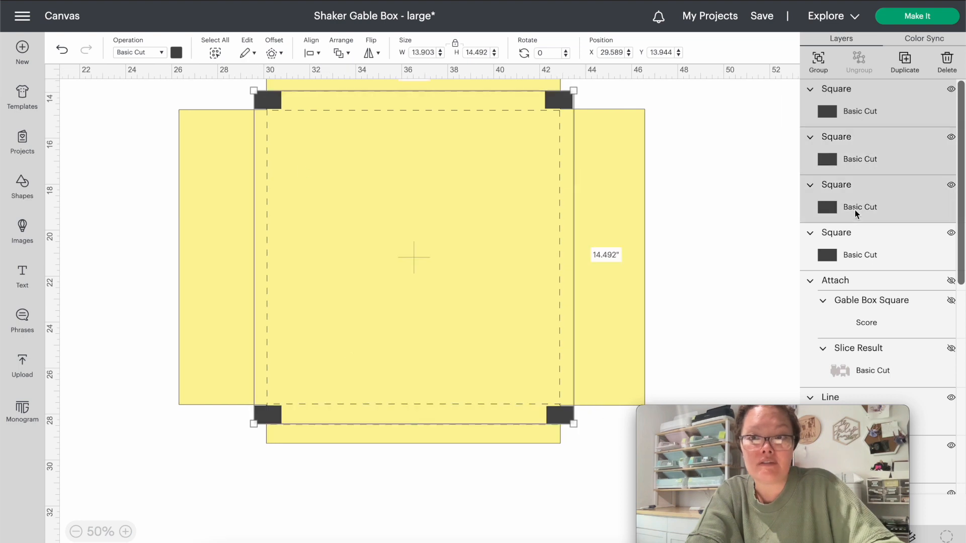
{"action": "left_click", "coordinate": [849, 256], "text": "shift"}
{"action": "right_click", "coordinate": [556, 104]}
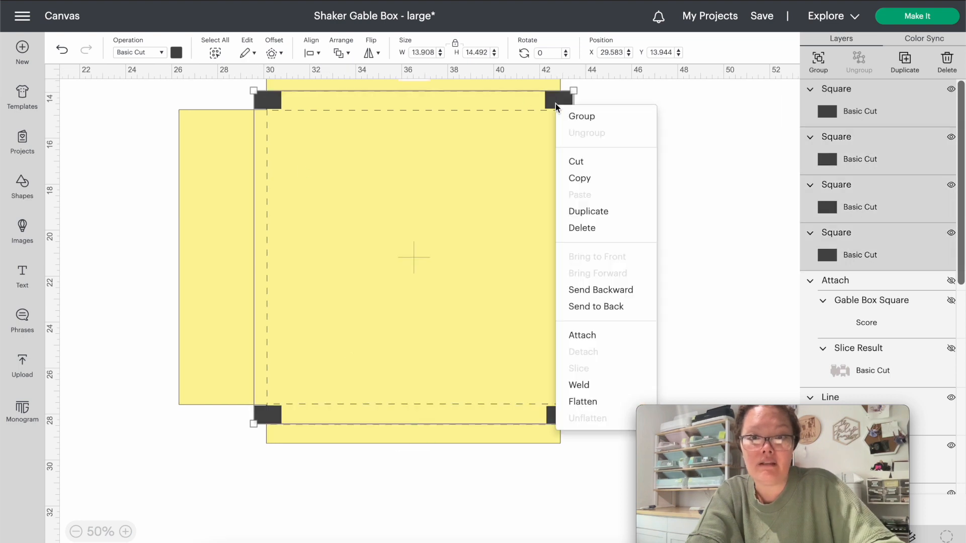
{"action": "left_click", "coordinate": [576, 383]}
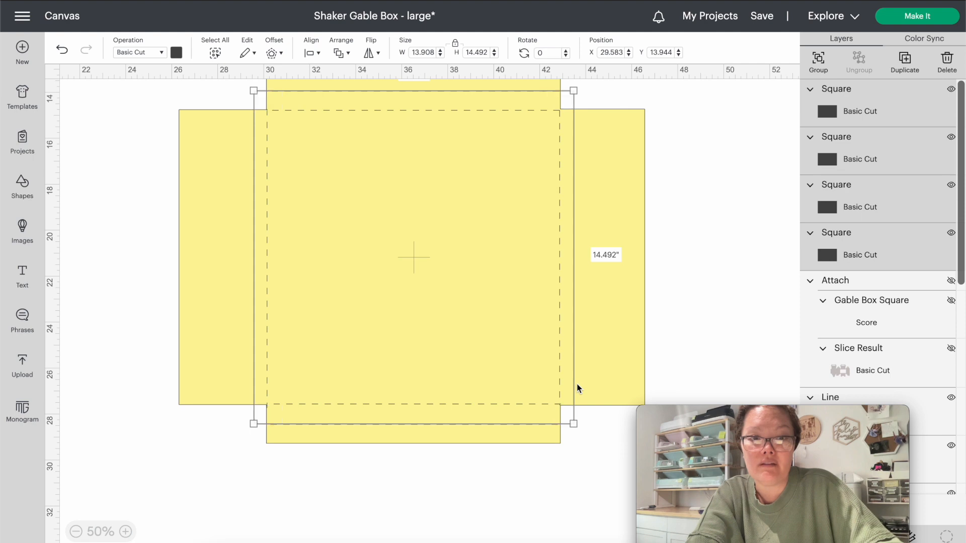
Weld the four-rectangle shape to the yellow shape to form small side tabs on the upper and lower flaps.
{"action": "left_click", "coordinate": [563, 99]}
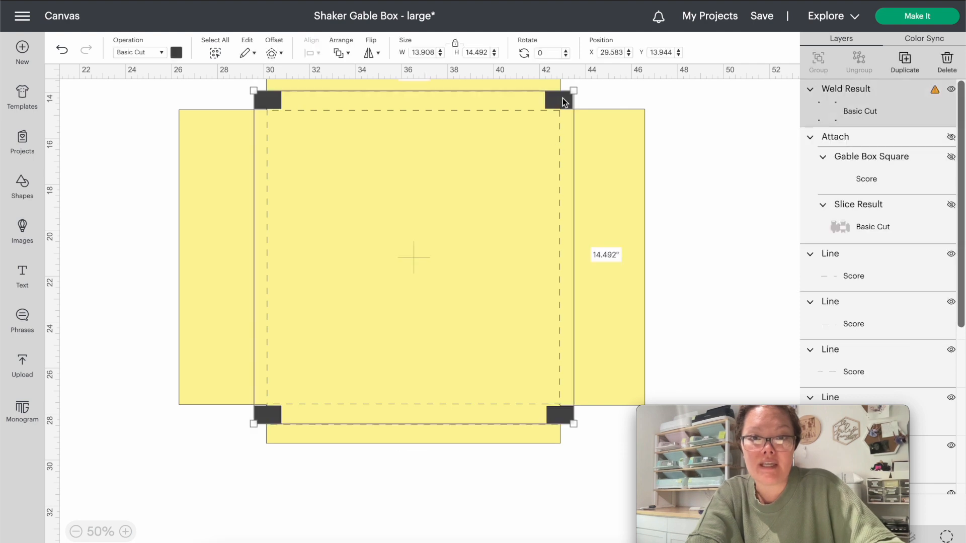
{"action": "left_click", "coordinate": [636, 206], "text": "shift"}
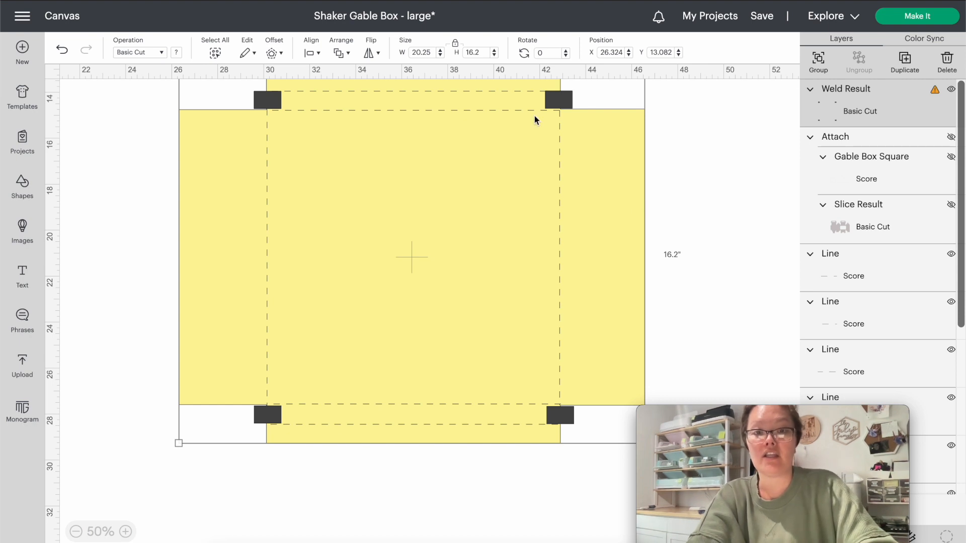
{"action": "right_click", "coordinate": [273, 415]}
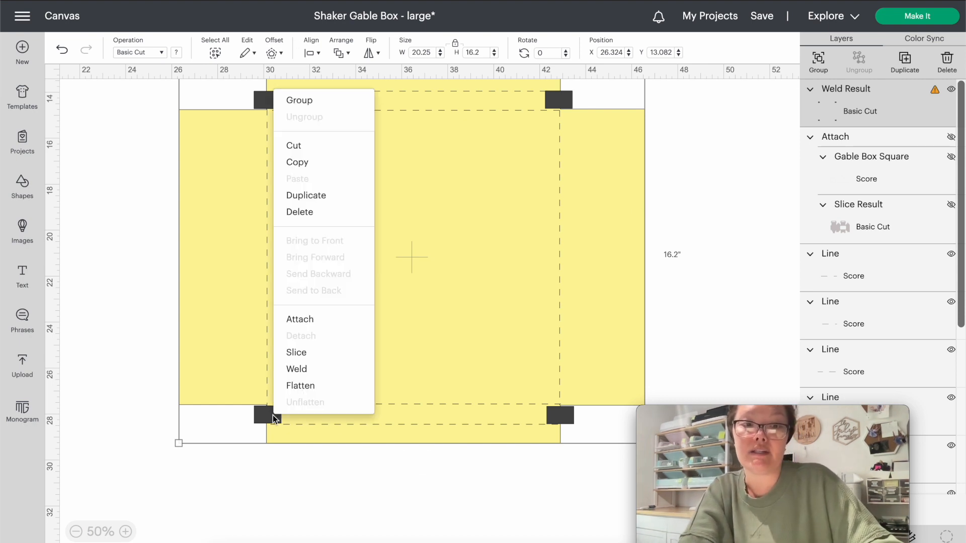
{"action": "left_click", "coordinate": [295, 369]}
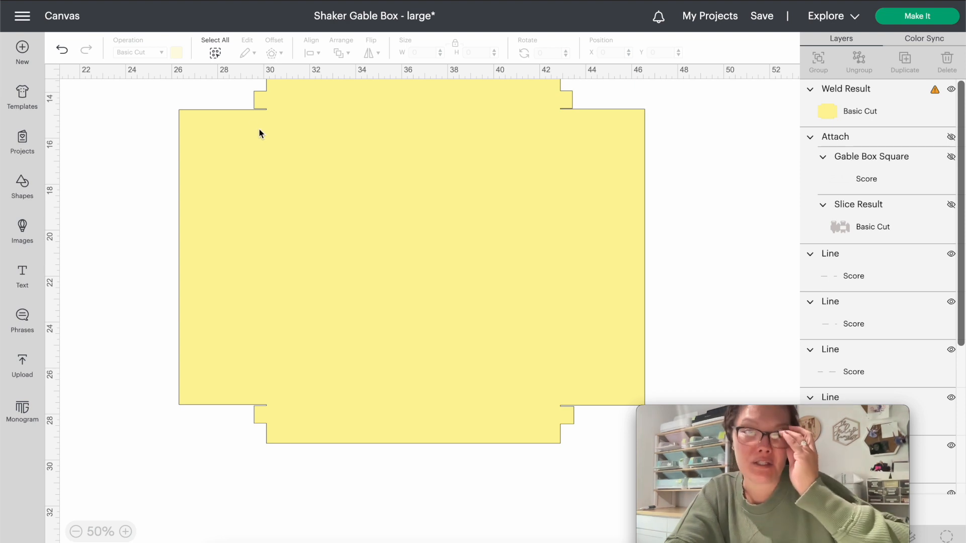
Send the welded yellow shape to the back, behind the score lines.
{"action": "left_click", "coordinate": [260, 133]}
{"action": "left_click", "coordinate": [342, 53]}
{"action": "left_click", "coordinate": [340, 121]}
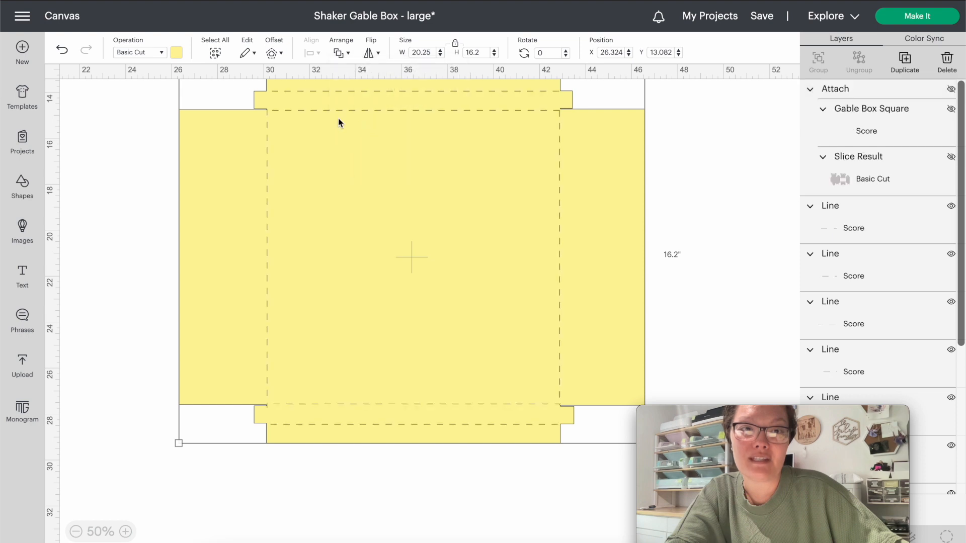
{"action": "left_click", "coordinate": [153, 140]}
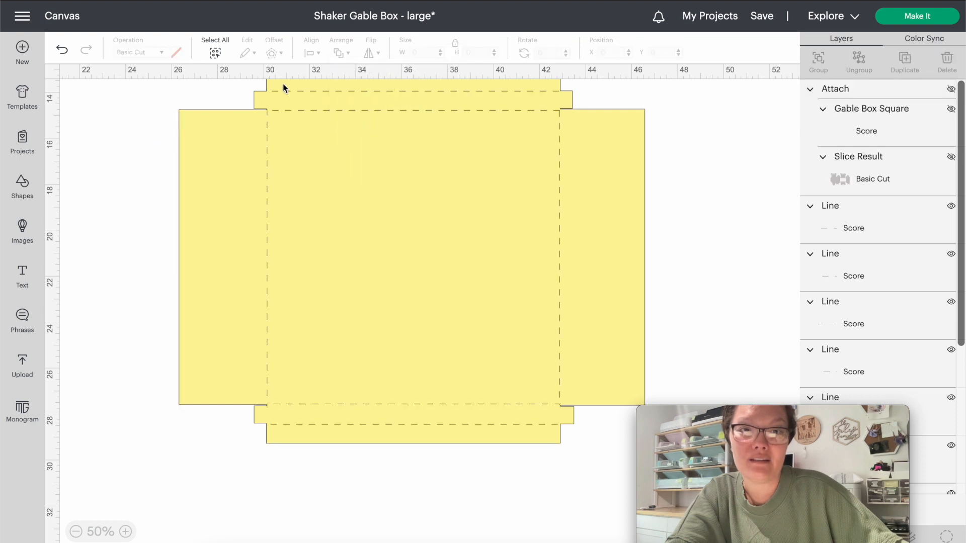
Lengthen both vertical score lines at each end to just beyond the outer horizontal score lines, the left one to about 14.889 inches.
{"action": "left_click", "coordinate": [267, 131]}
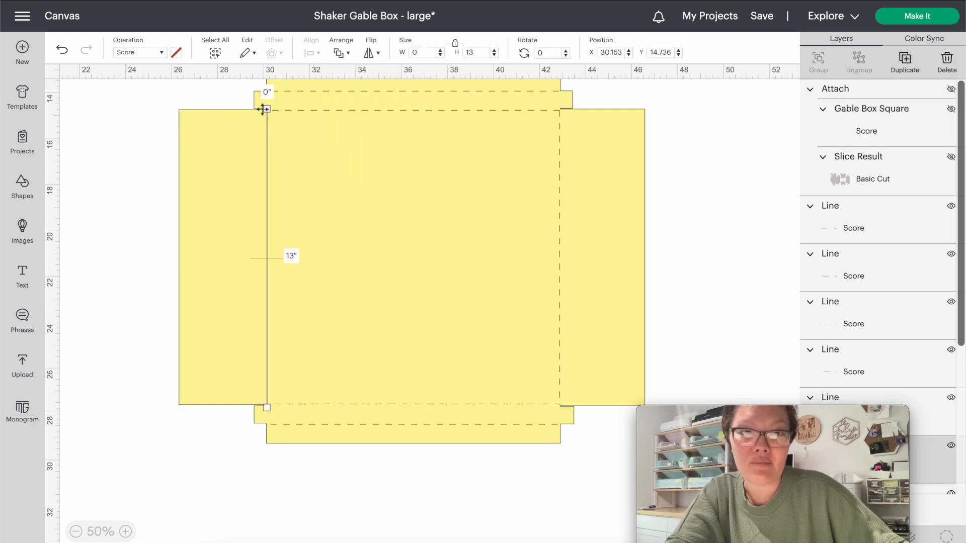
{"action": "left_click_drag", "start_coordinate": [267, 102], "coordinate": [267, 87]}
{"action": "left_click_drag", "start_coordinate": [267, 408], "coordinate": [266, 430]}
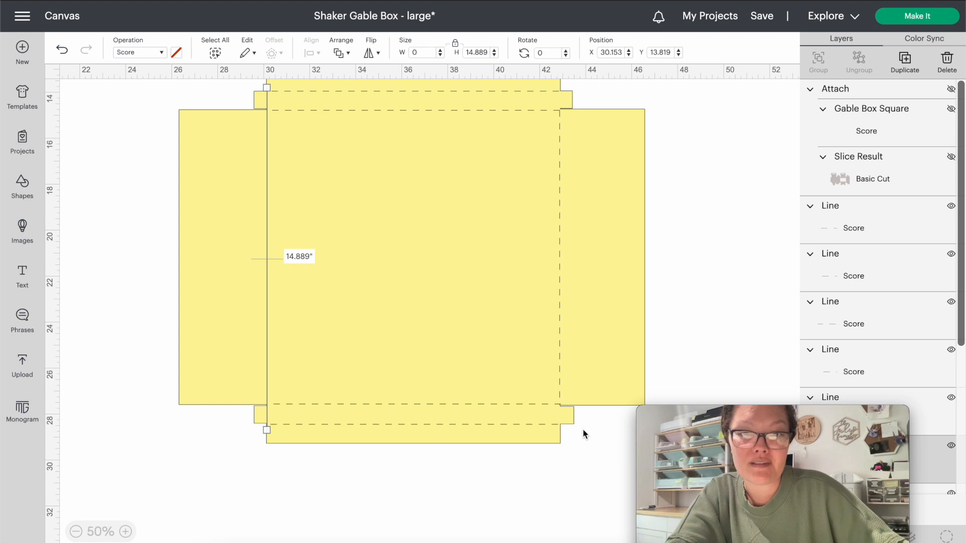
{"action": "left_click", "coordinate": [560, 394]}
{"action": "left_click_drag", "start_coordinate": [559, 405], "coordinate": [562, 431]}
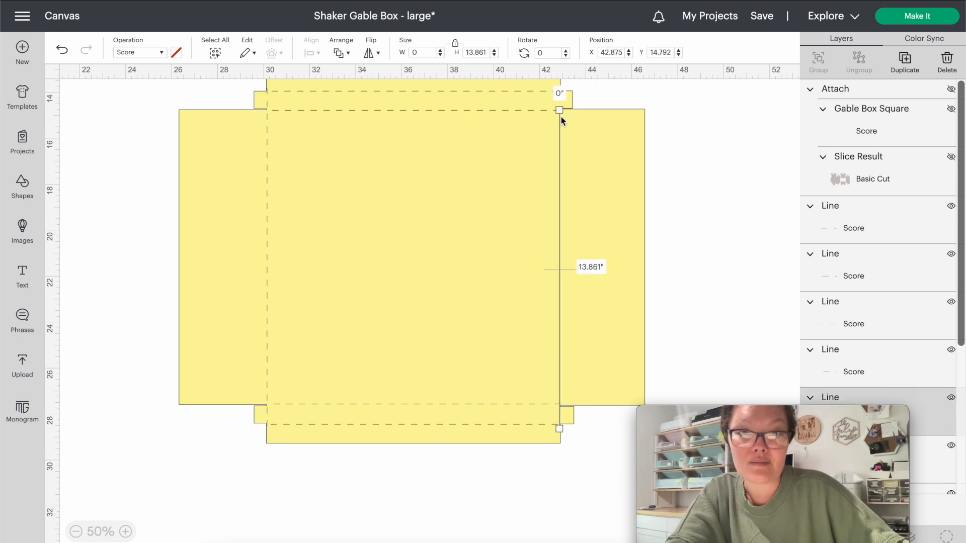
{"action": "left_click_drag", "start_coordinate": [559, 109], "coordinate": [560, 85]}
{"action": "left_click", "coordinate": [688, 142]}
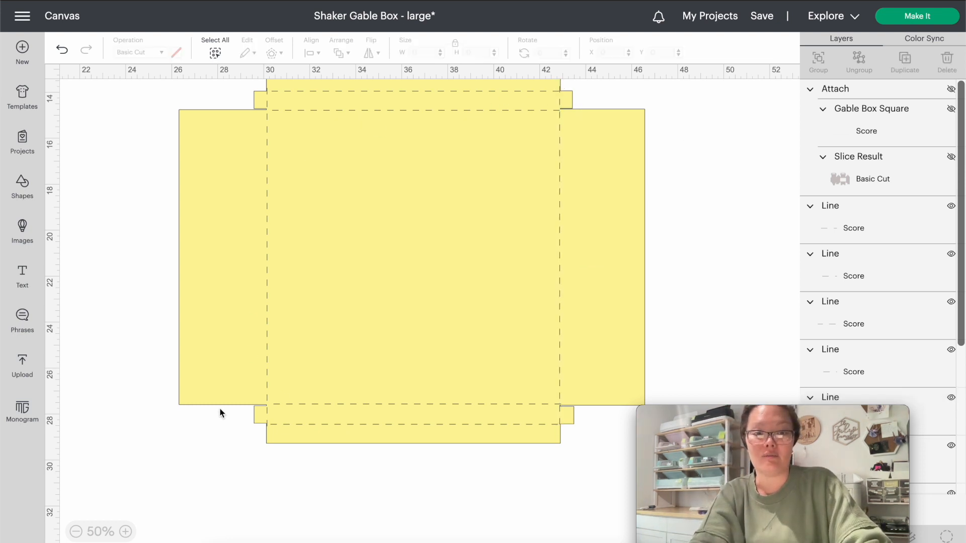
Select the yellow shape with all its score lines and attach them together.
{"action": "left_click", "coordinate": [75, 532]}
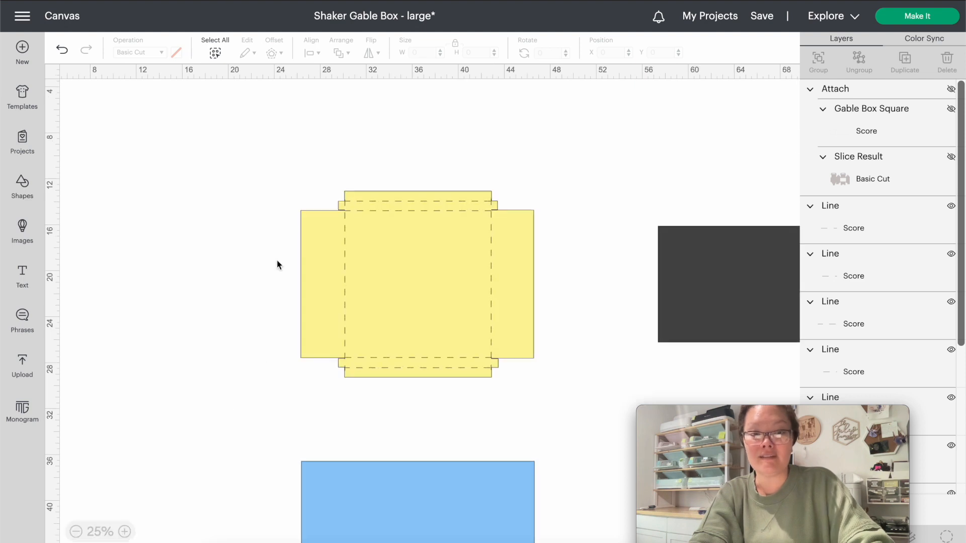
{"action": "left_click_drag", "start_coordinate": [266, 144], "coordinate": [625, 436]}
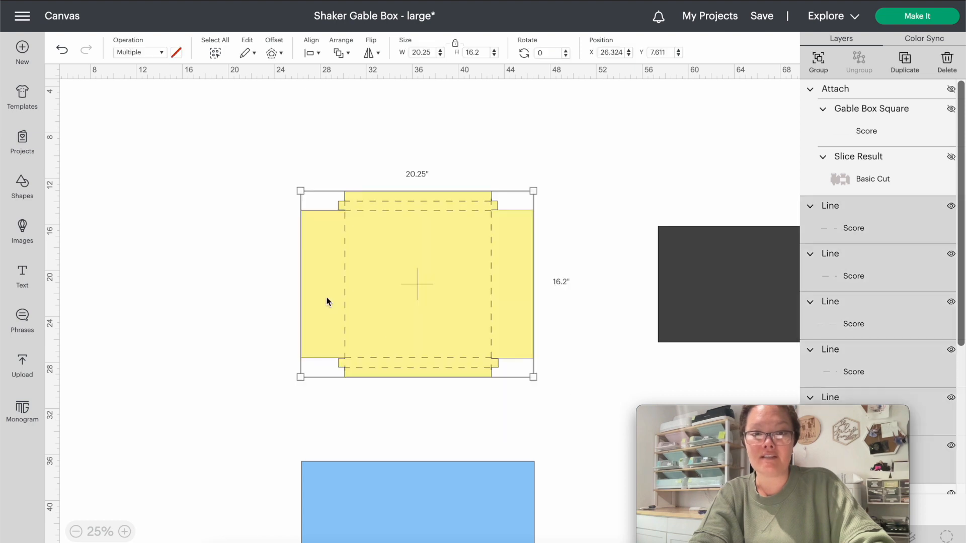
{"action": "right_click", "coordinate": [343, 298]}
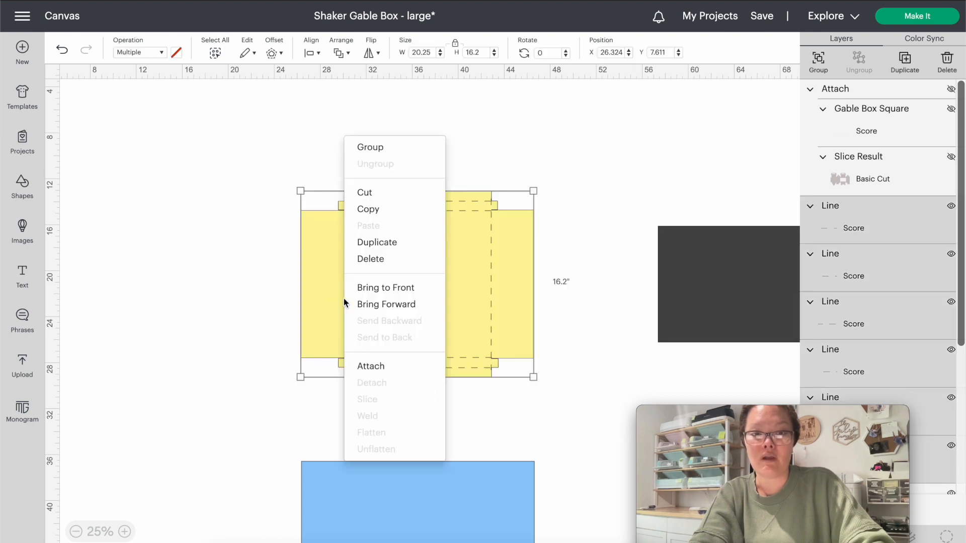
{"action": "left_click", "coordinate": [377, 368]}
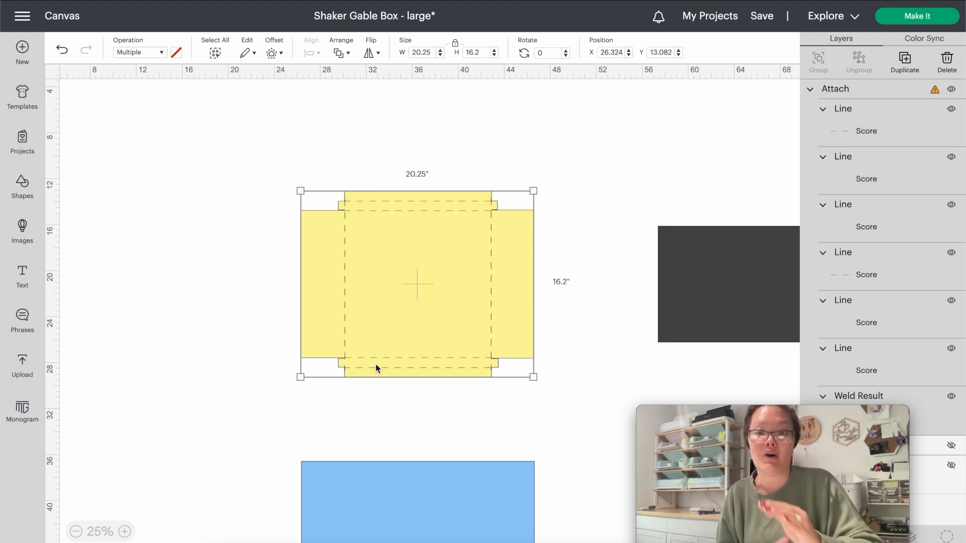
Unhide the attached gable box and delete the leftover dark and grey slice results beside it.
{"action": "scroll", "coordinate": [880, 287], "scroll_direction": "down", "scroll_amount": 3}
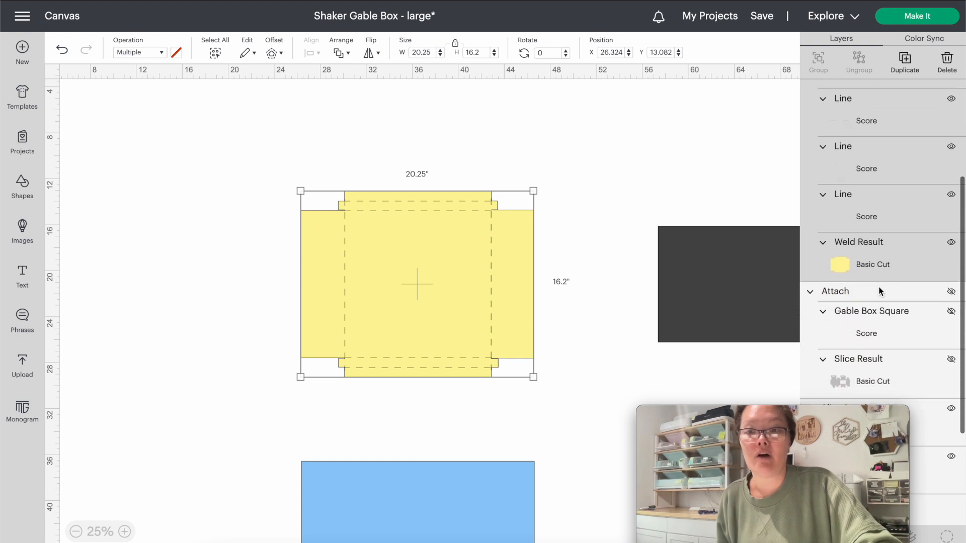
{"action": "left_click", "coordinate": [951, 293]}
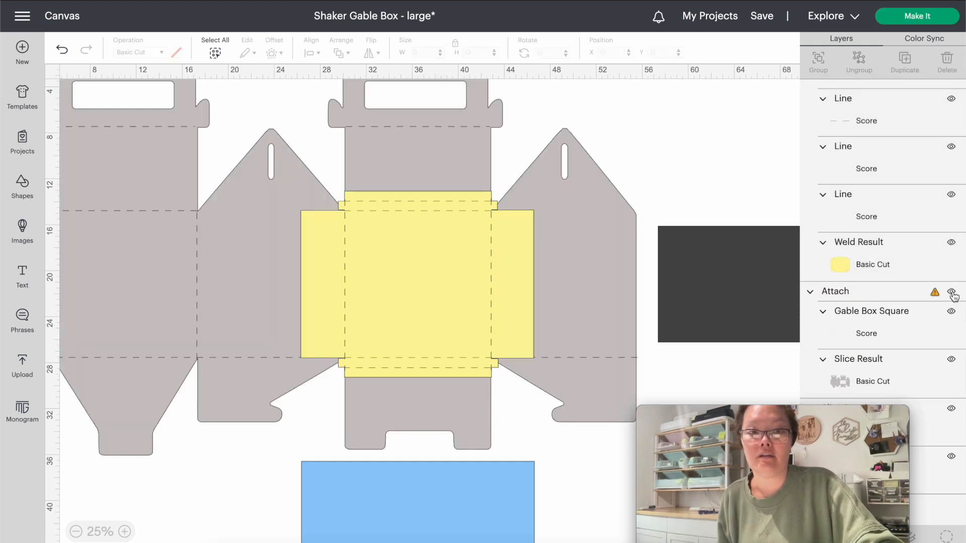
{"action": "left_click_drag", "start_coordinate": [795, 245], "coordinate": [723, 250]}
{"action": "left_click_drag", "start_coordinate": [721, 195], "coordinate": [754, 351]}
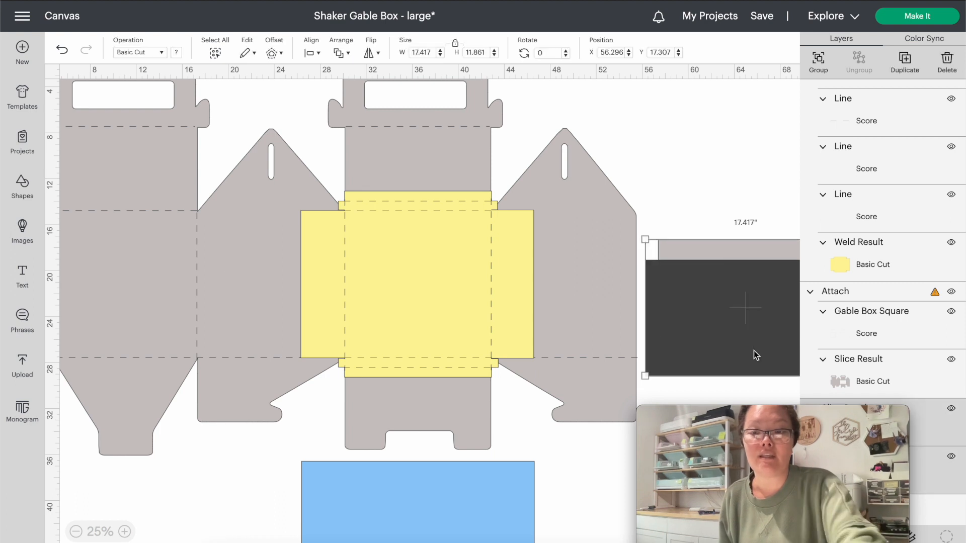
{"action": "key", "text": "Delete"}
Nudge the blue panel slightly upward, keeping it below the gable box.
{"action": "left_click", "coordinate": [523, 490]}
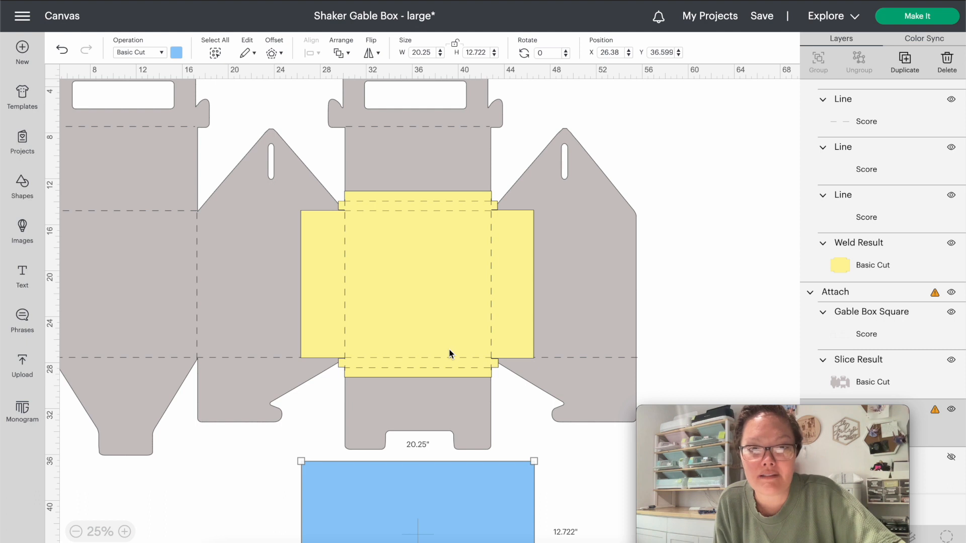
{"action": "mouse_move", "coordinate": [469, 497]}
{"action": "left_mouse_down"}
{"action": "mouse_move", "coordinate": [469, 331]}
{"action": "mouse_move", "coordinate": [472, 491]}
{"action": "left_mouse_up"}
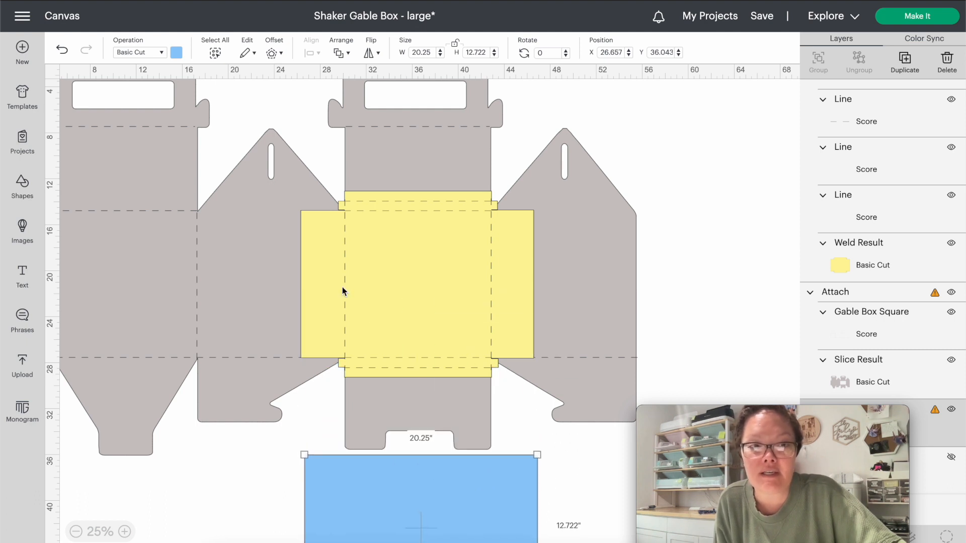
Send the attached yellow layer with its score lines behind the gable box.
{"action": "scroll", "coordinate": [342, 290], "scroll_direction": "up", "scroll_amount": 2}
{"action": "scroll", "coordinate": [343, 290], "scroll_direction": "left", "scroll_amount": 3}
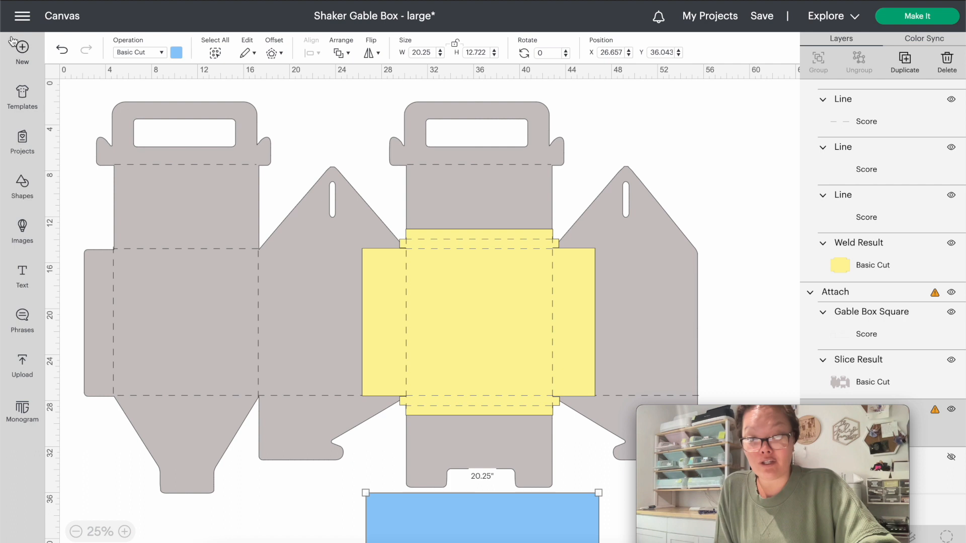
{"action": "left_click_drag", "start_coordinate": [86, 103], "coordinate": [395, 292]}
{"action": "left_click", "coordinate": [762, 195]}
{"action": "left_click_drag", "start_coordinate": [761, 192], "coordinate": [354, 352]}
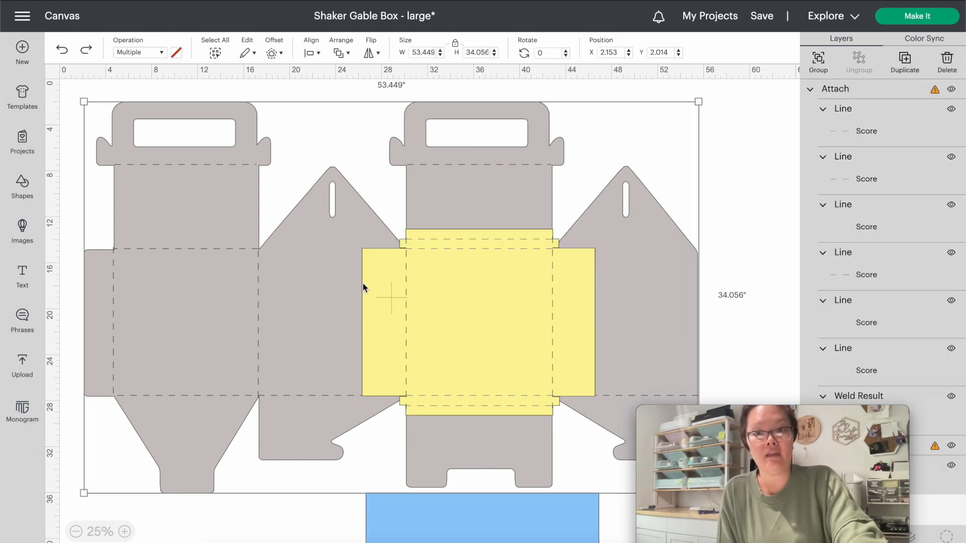
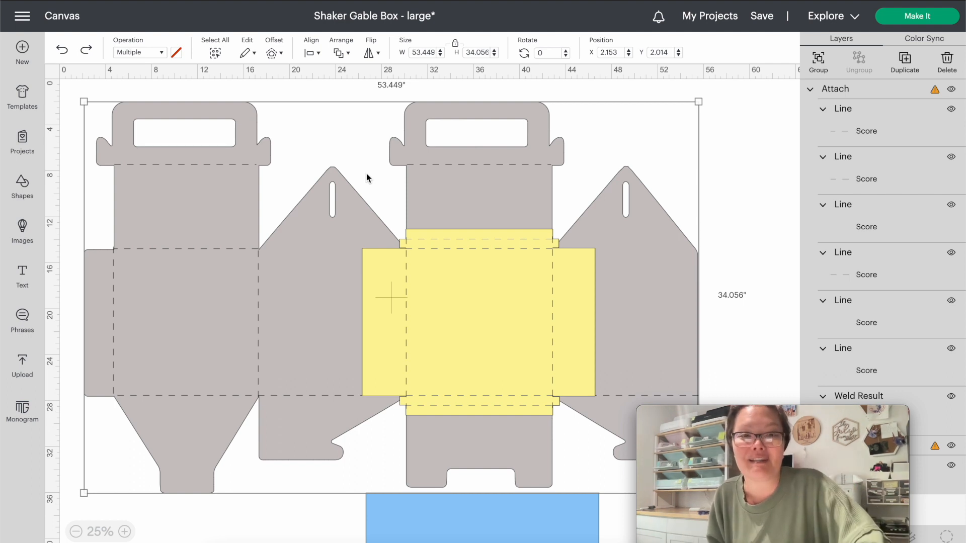
{"action": "left_click", "coordinate": [341, 54]}
{"action": "left_click", "coordinate": [362, 102]}
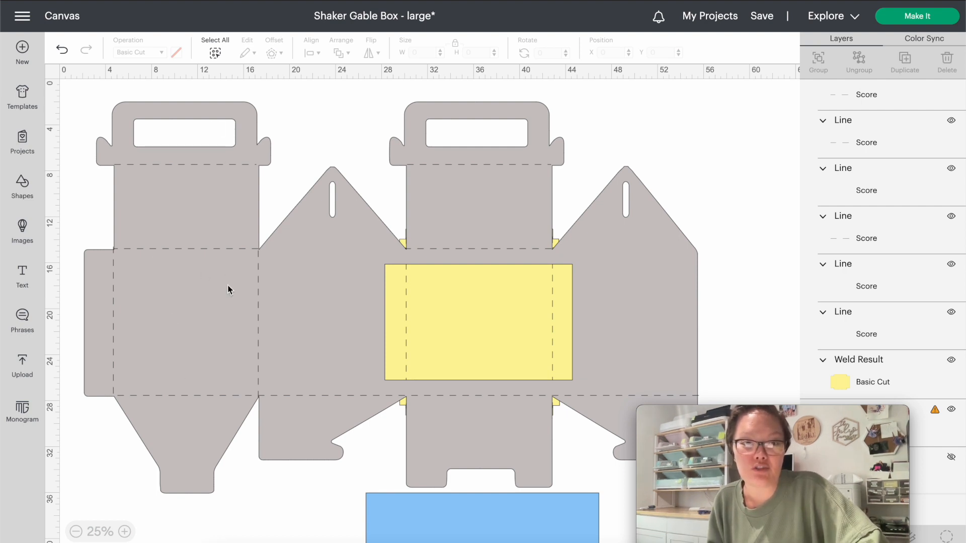
Detach the gable box's cut shape from its score lines.
{"action": "key", "text": "ctrl+a"}
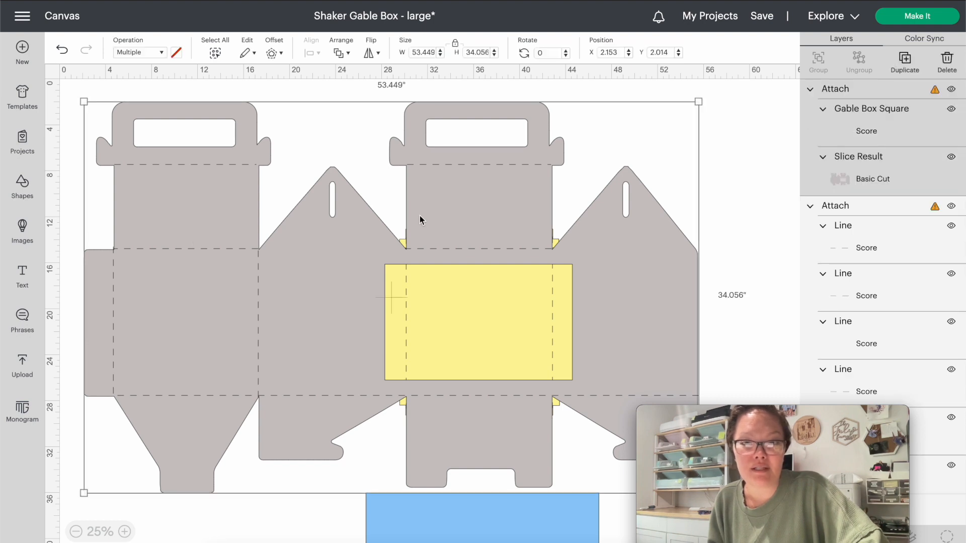
{"action": "right_click", "coordinate": [301, 264]}
{"action": "left_click", "coordinate": [323, 344]}
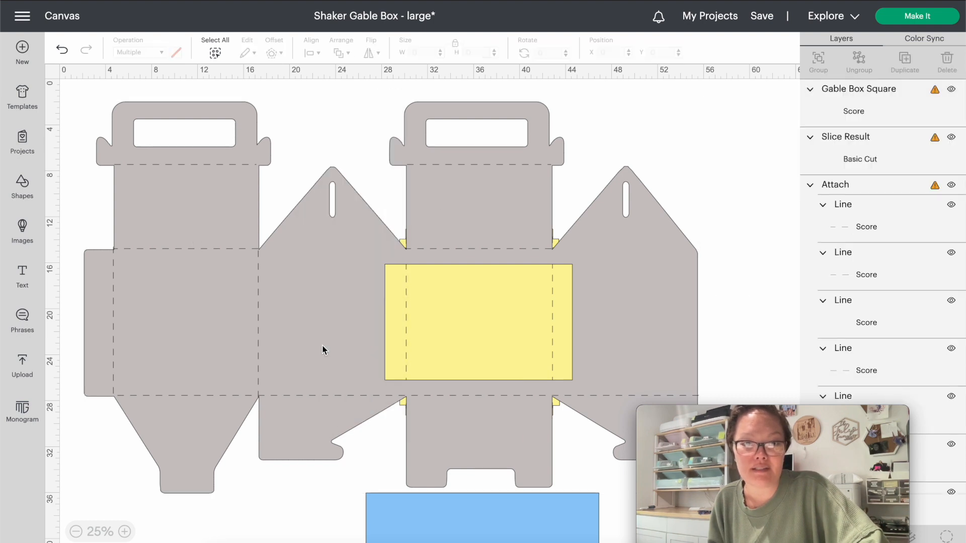
Add a square, stretch it to about 16.06 × 35.33 inches over the leftmost panel, and align its edge with the fold beside the gable side.
{"action": "left_click", "coordinate": [242, 489]}
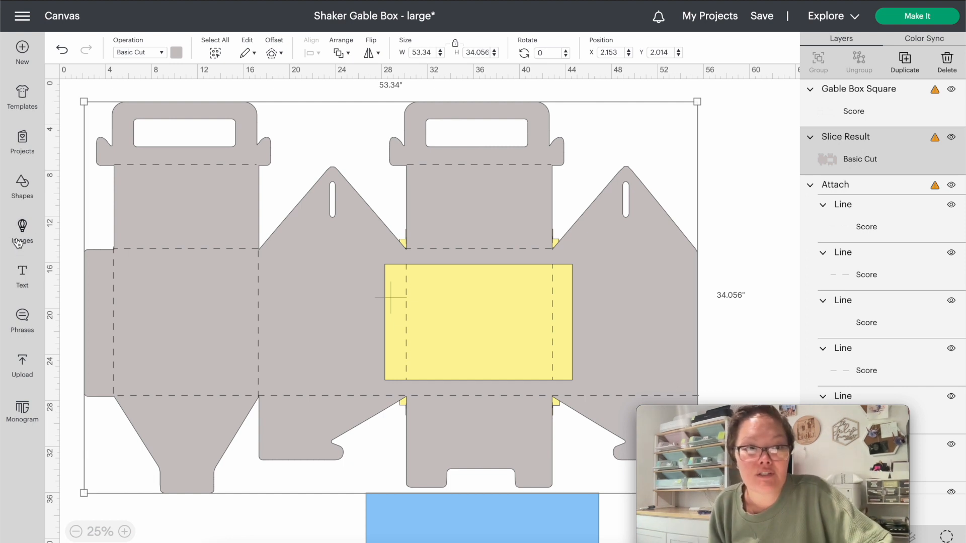
{"action": "left_click", "coordinate": [22, 186]}
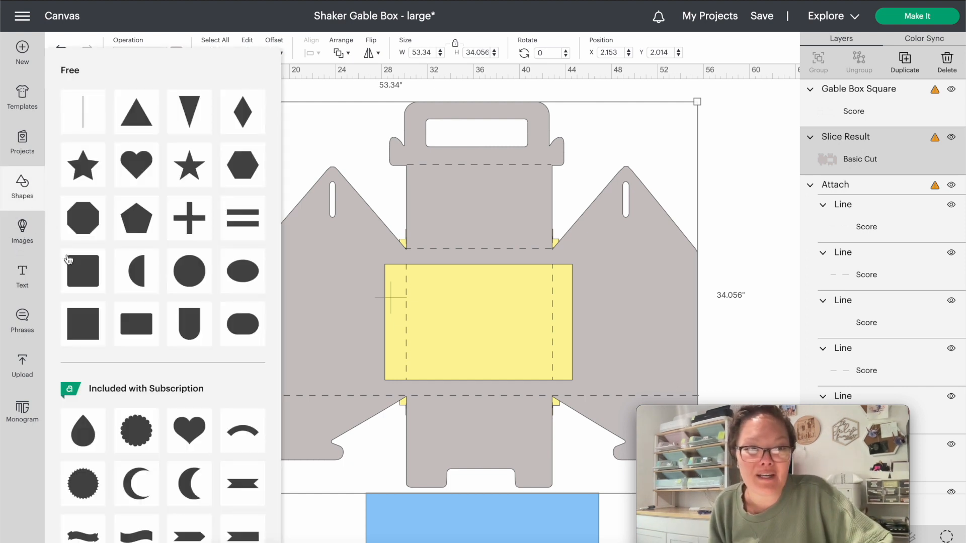
{"action": "left_click", "coordinate": [83, 318]}
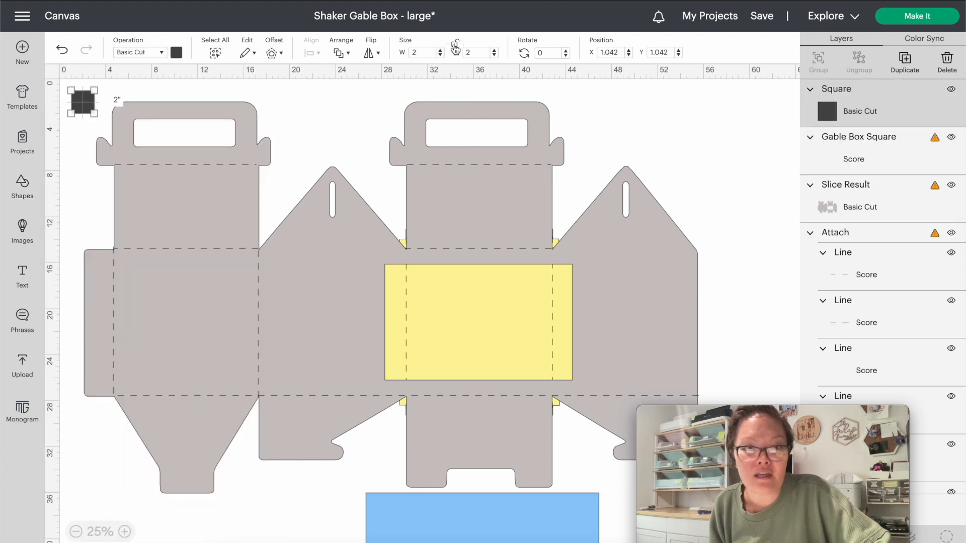
{"action": "left_click_drag", "start_coordinate": [95, 113], "coordinate": [255, 495]}
{"action": "left_click", "coordinate": [124, 532]}
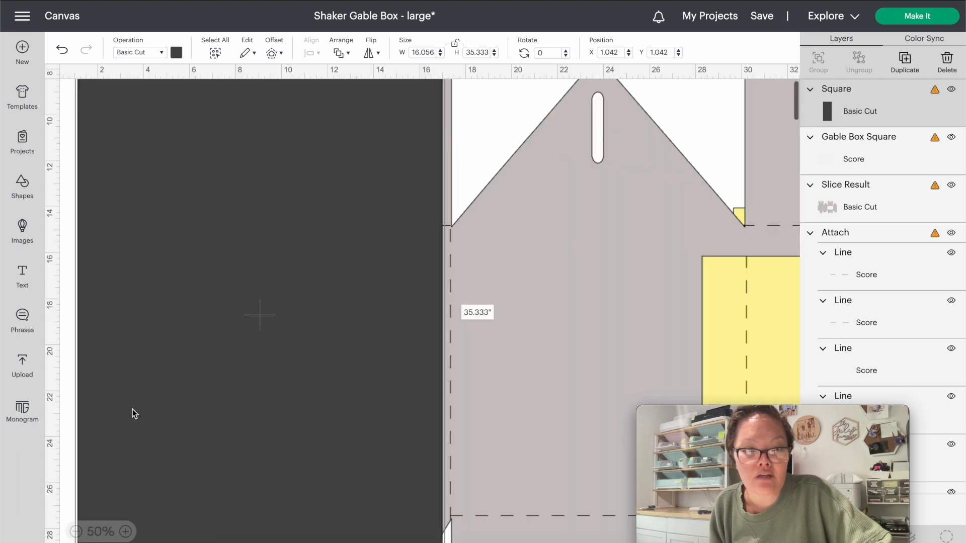
{"action": "scroll", "coordinate": [134, 407], "scroll_direction": "up", "scroll_amount": 5}
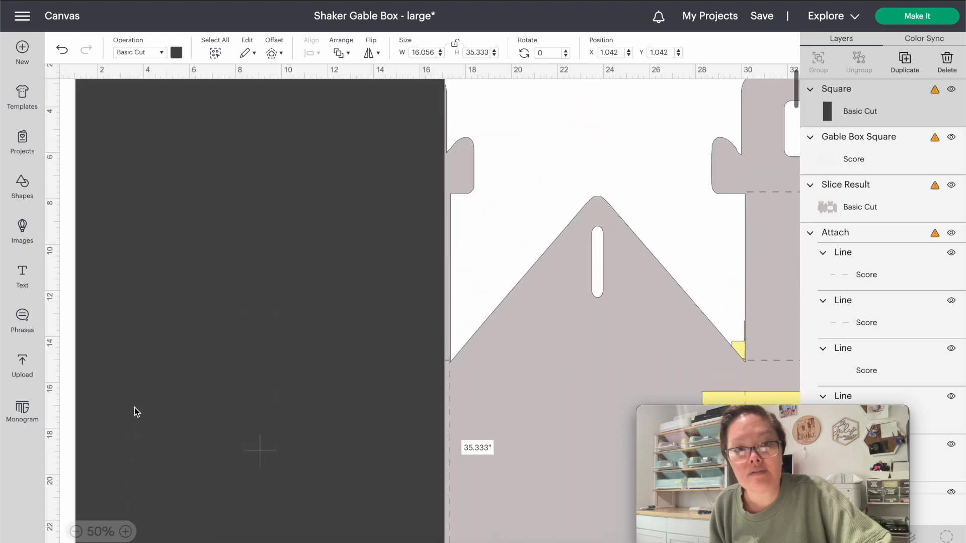
{"action": "left_click_drag", "start_coordinate": [134, 408], "coordinate": [140, 407]}
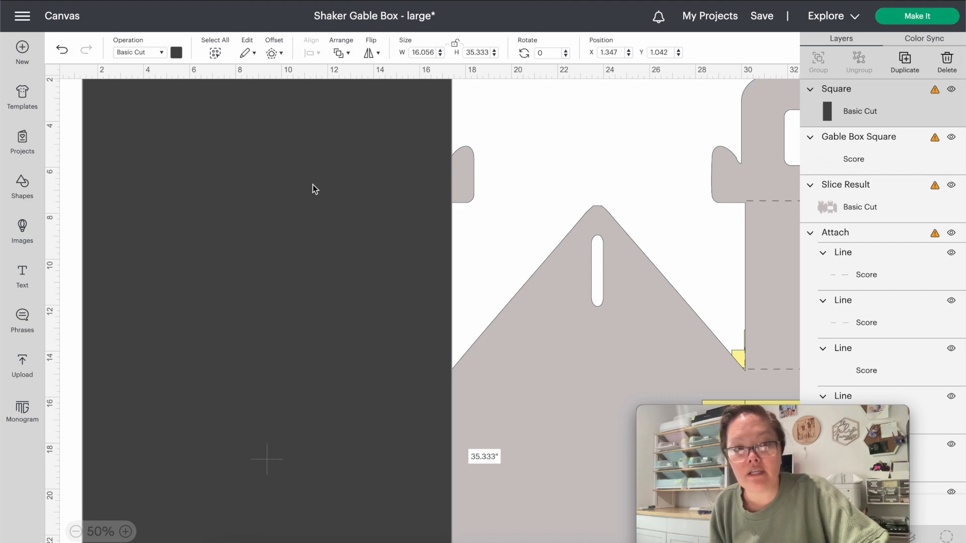
Add a second square and stretch it to about 3.78 × 3.39 inches over the handle tab protruding beside the large rectangle.
{"action": "left_click", "coordinate": [18, 186]}
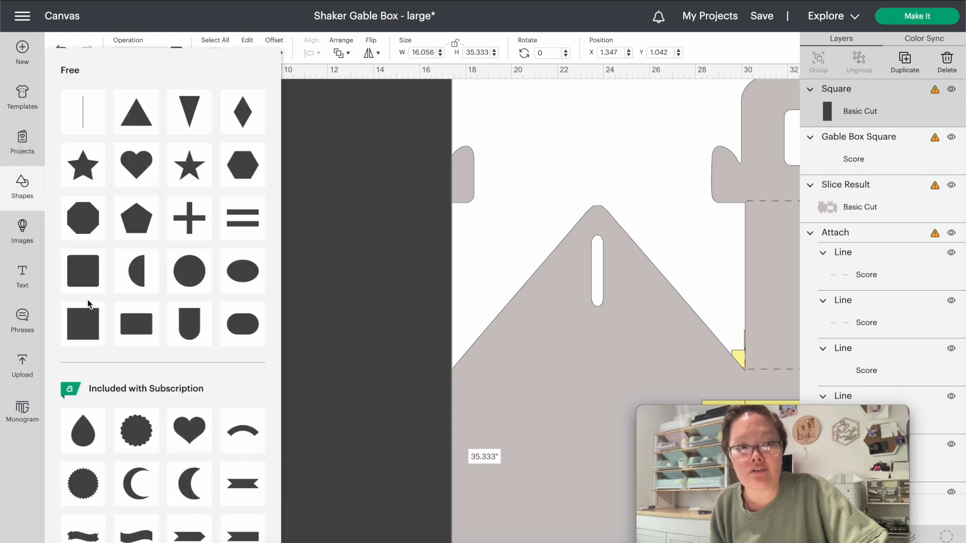
{"action": "left_click", "coordinate": [88, 322]}
{"action": "left_click_drag", "start_coordinate": [103, 123], "coordinate": [440, 169]}
{"action": "left_click_drag", "start_coordinate": [456, 133], "coordinate": [500, 215]}
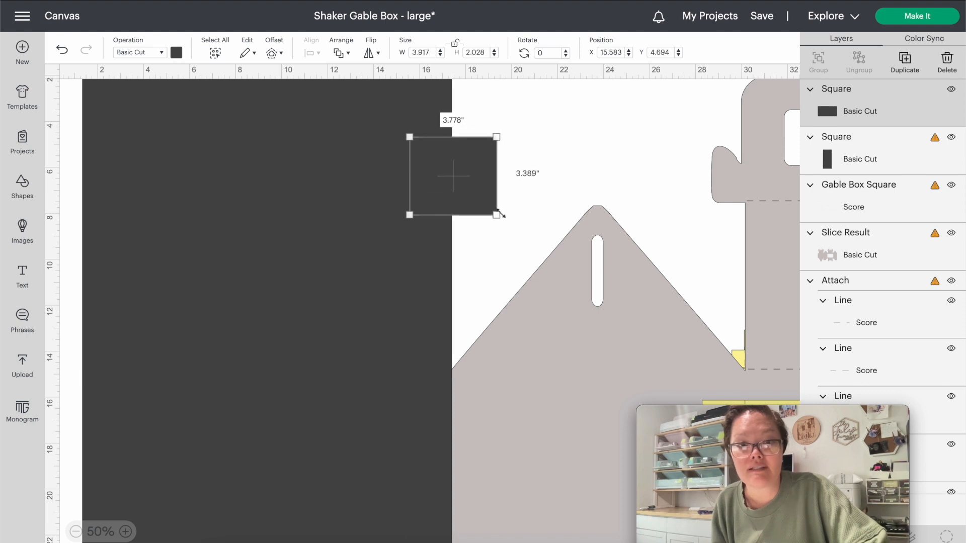
{"action": "left_click", "coordinate": [481, 267]}
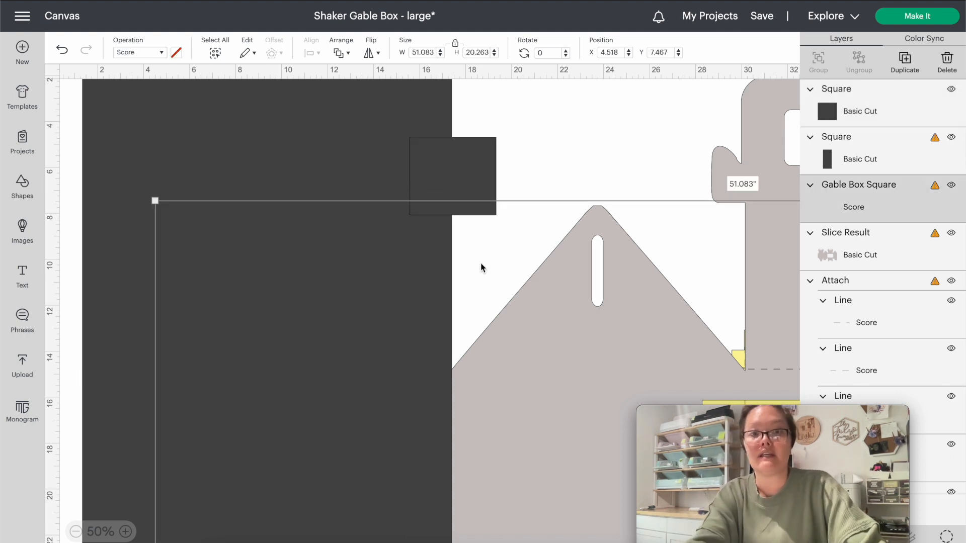
Weld the small square to the large rectangle.
{"action": "left_click", "coordinate": [439, 177]}
{"action": "left_click", "coordinate": [215, 138], "text": "shift"}
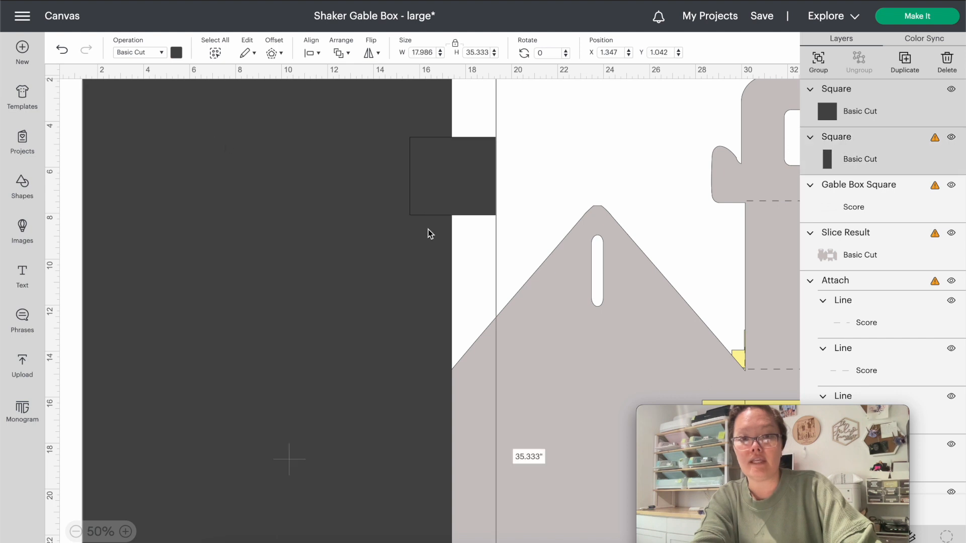
{"action": "right_click", "coordinate": [372, 316]}
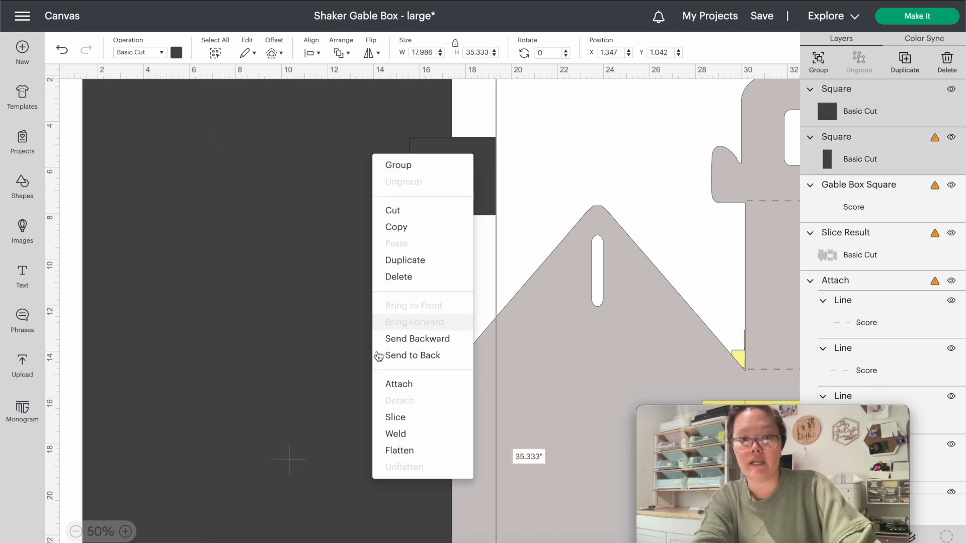
{"action": "left_click", "coordinate": [390, 435]}
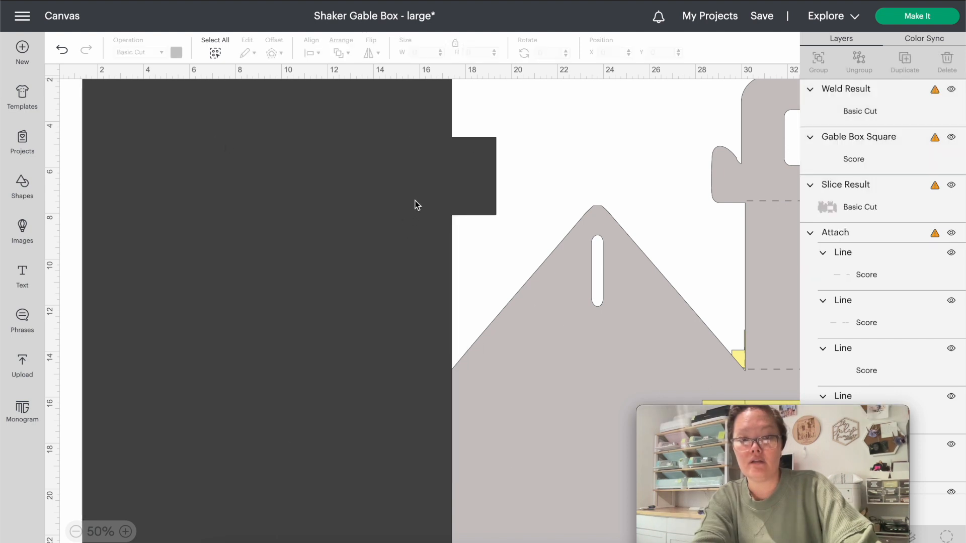
Slice the gable box with the welded shape to separate the leftmost panel, and delete the leftover slice results.
{"action": "left_click", "coordinate": [76, 531]}
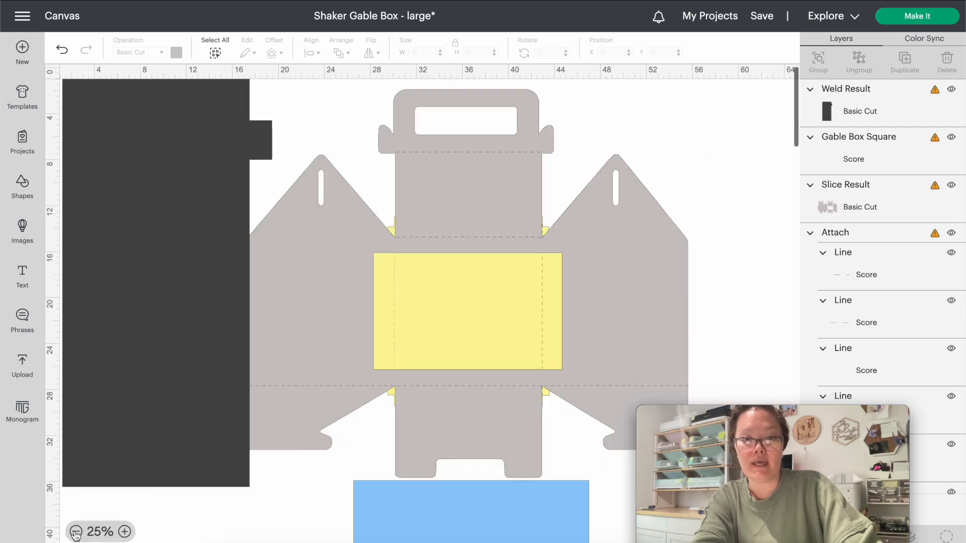
{"action": "left_click", "coordinate": [135, 382]}
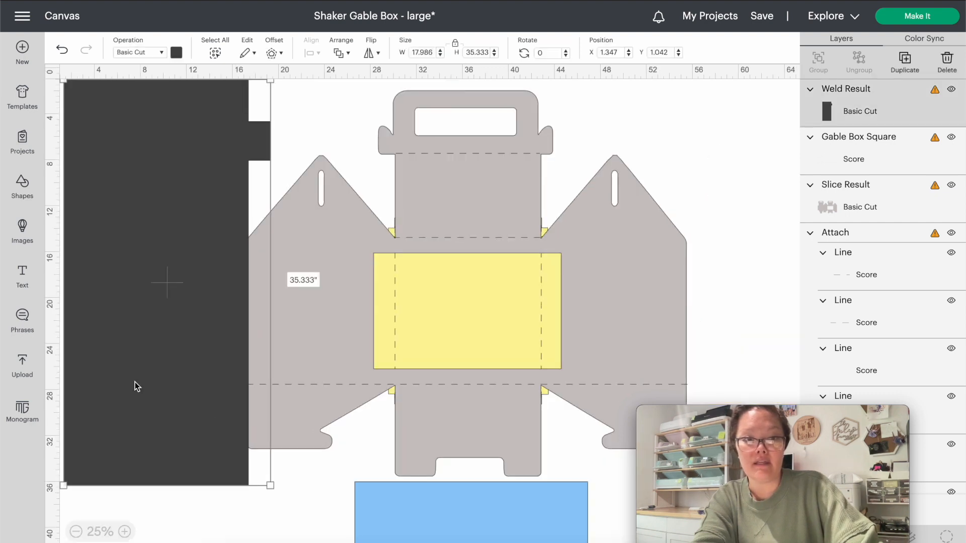
{"action": "left_click", "coordinate": [323, 436], "text": "shift"}
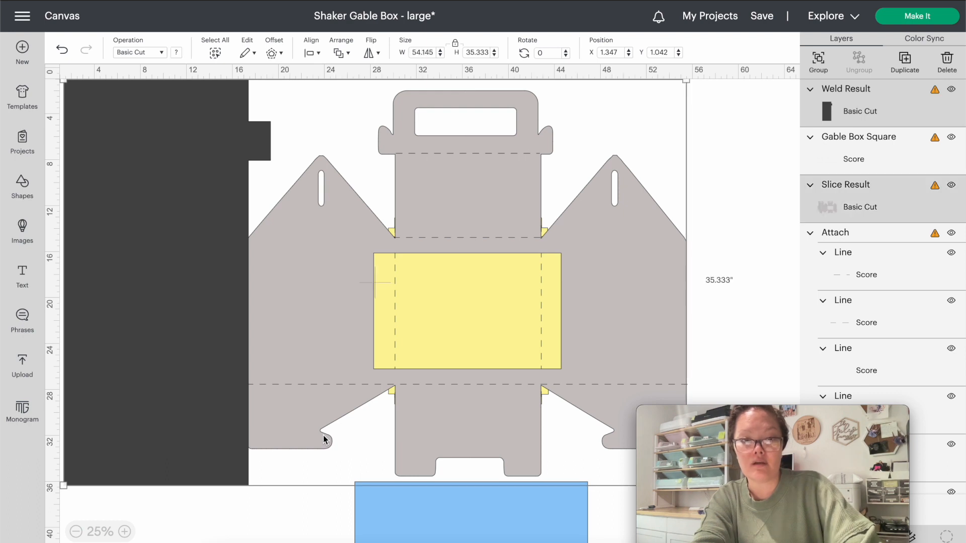
{"action": "right_click", "coordinate": [323, 436]}
{"action": "left_click", "coordinate": [339, 369]}
{"action": "left_click_drag", "start_coordinate": [142, 287], "coordinate": [152, 306]}
{"action": "key", "text": "Delete"}
{"action": "key", "text": "Delete"}
{"action": "key", "text": "ctrl+z"}
Send both gable box slice pieces to the back, behind the score lines.
{"action": "left_click", "coordinate": [285, 243]}
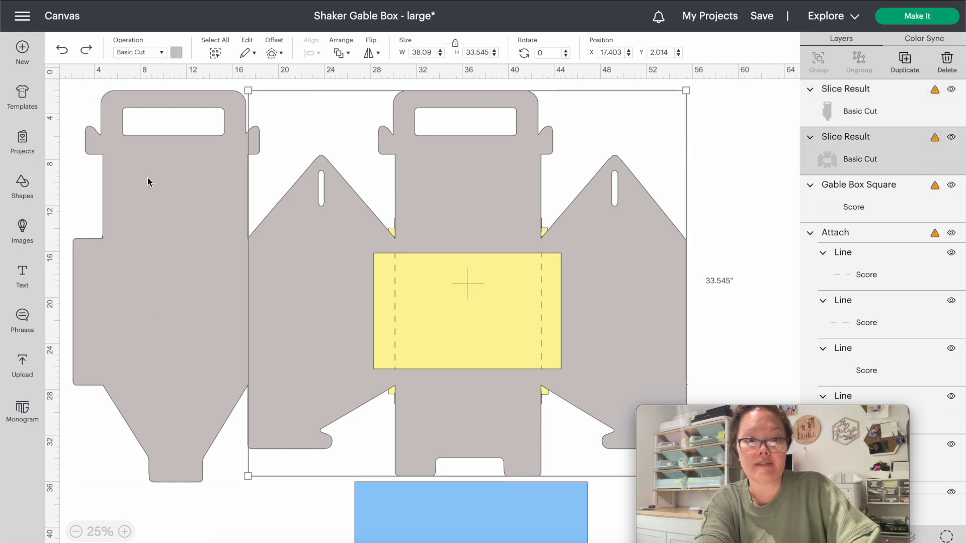
{"action": "left_click", "coordinate": [137, 140], "text": "shift"}
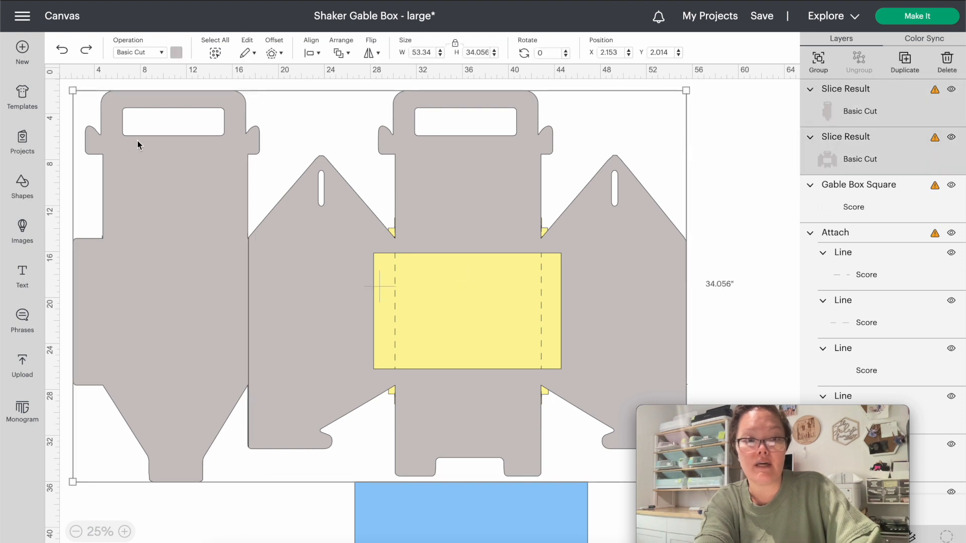
{"action": "left_click", "coordinate": [339, 53]}
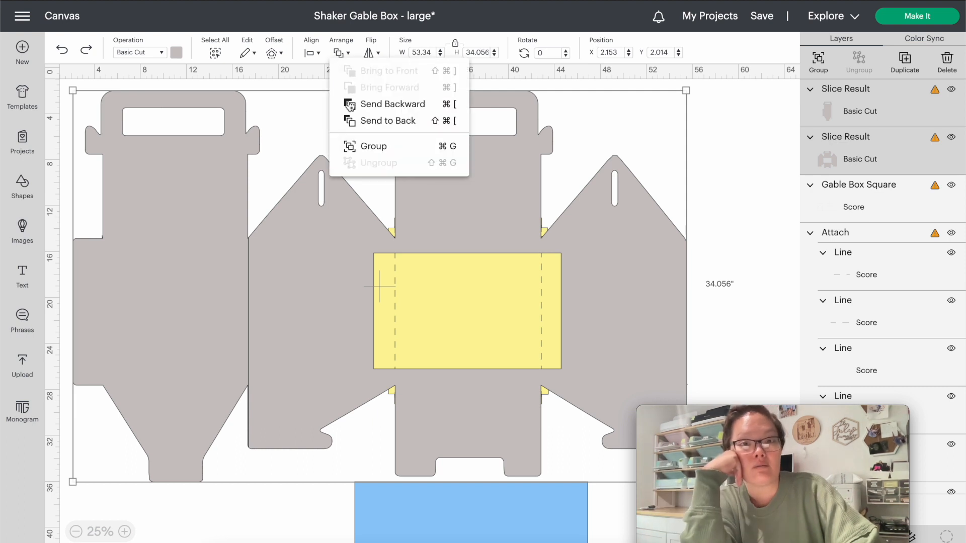
{"action": "left_click", "coordinate": [351, 121]}
{"action": "left_click", "coordinate": [732, 202]}
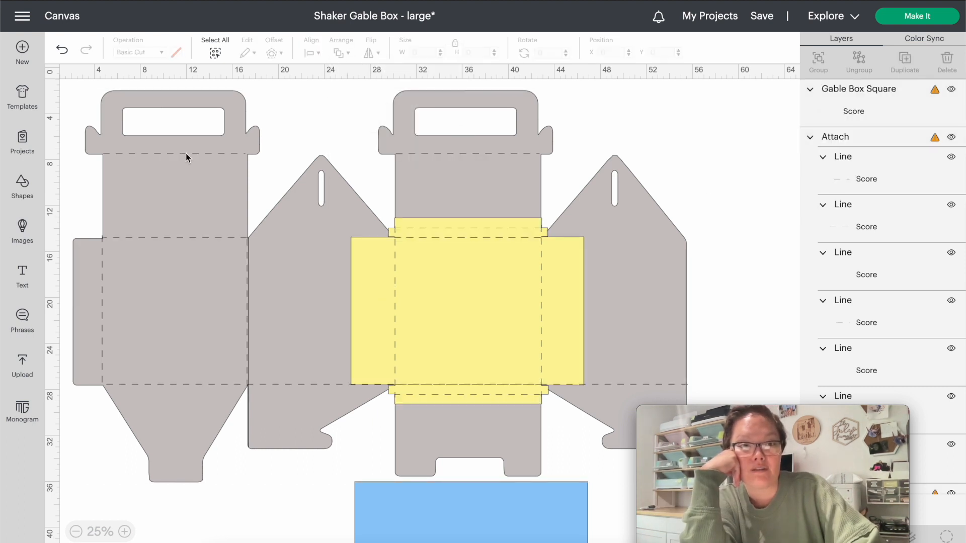
Add a score line along the separated panel's glue-tab fold and stretch it to about 13.97 inches.
{"action": "left_click", "coordinate": [29, 191]}
{"action": "left_click", "coordinate": [64, 118]}
{"action": "left_click_drag", "start_coordinate": [71, 119], "coordinate": [76, 229]}
{"action": "left_click_drag", "start_coordinate": [71, 176], "coordinate": [101, 315]}
{"action": "left_click", "coordinate": [124, 532]}
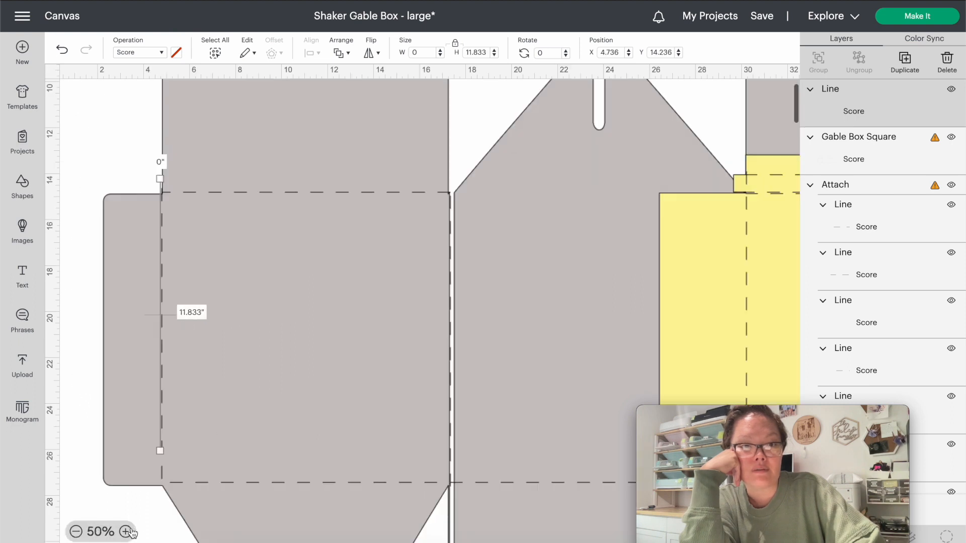
{"action": "left_click_drag", "start_coordinate": [156, 452], "coordinate": [252, 335]}
Rotate a copy of the score line to 90° and place it on the panel's upper fold, with another copy on the lower fold.
{"action": "double_click", "coordinate": [540, 52]}
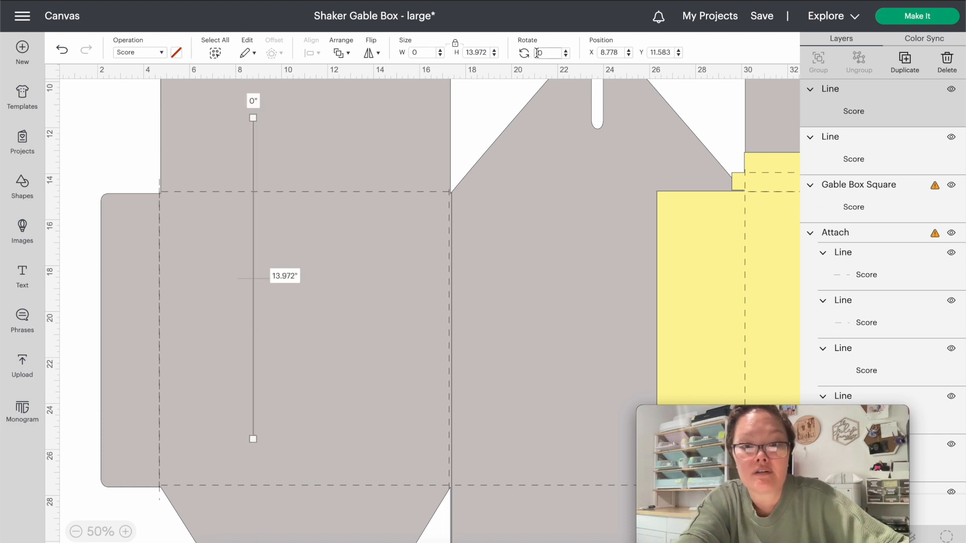
{"action": "type", "text": "90"}
{"action": "key", "text": "Return"}
{"action": "left_click_drag", "start_coordinate": [348, 282], "coordinate": [385, 196]}
{"action": "left_click_drag", "start_coordinate": [300, 116], "coordinate": [331, 484]}
Copy the upper horizontal score line and place the copy on the fold just below the separated panel's handle.
{"action": "scroll", "coordinate": [327, 433], "scroll_direction": "up", "scroll_amount": 3}
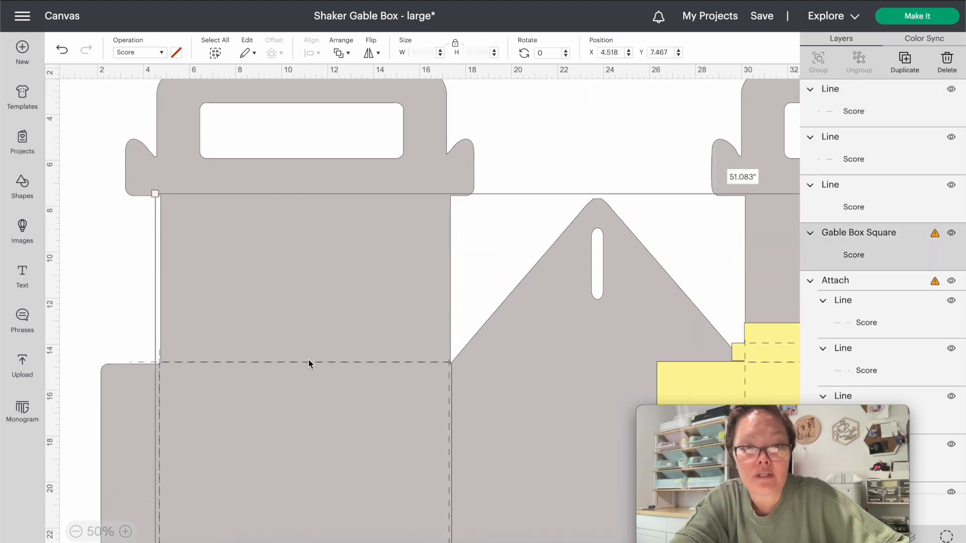
{"action": "left_click", "coordinate": [304, 364]}
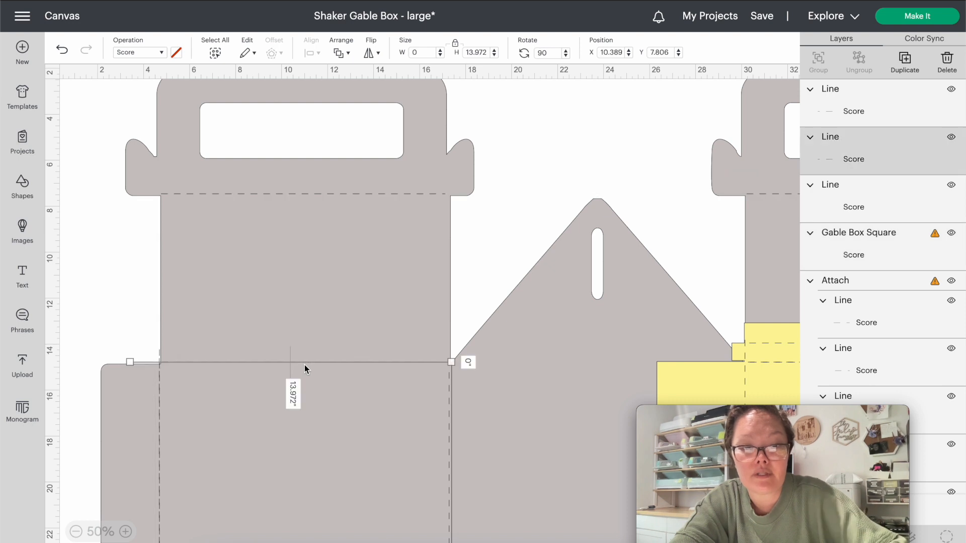
{"action": "key", "text": "ctrl+v"}
{"action": "left_click_drag", "start_coordinate": [164, 94], "coordinate": [223, 193]}
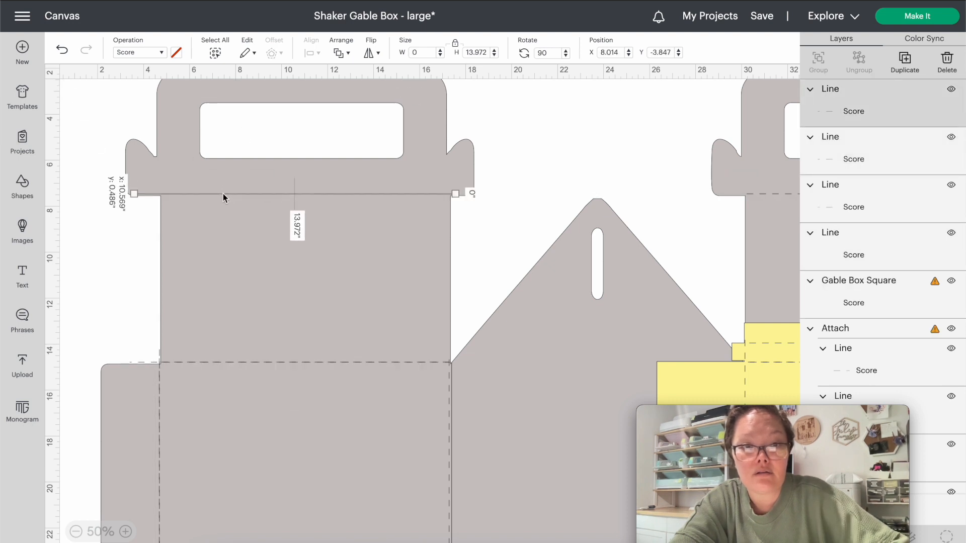
{"action": "left_click", "coordinate": [83, 252]}
{"action": "left_click", "coordinate": [147, 192]}
{"action": "left_click_drag", "start_coordinate": [148, 192], "coordinate": [149, 192]}
Hide the original box score layer's contours for the separated panel's folds and the long lower fold line.
{"action": "left_click", "coordinate": [75, 532]}
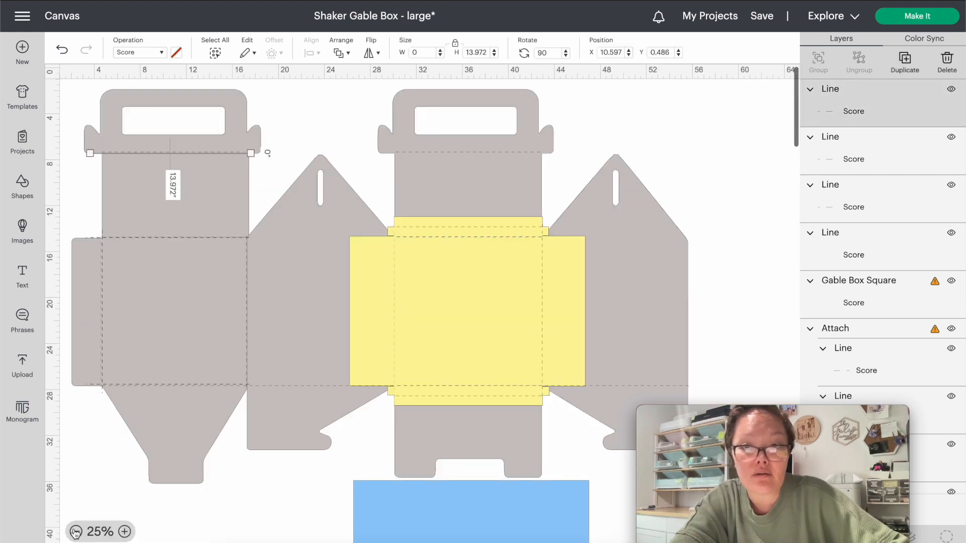
{"action": "left_click", "coordinate": [274, 385]}
{"action": "right_click", "coordinate": [273, 384]}
{"action": "left_click", "coordinate": [267, 385]}
{"action": "mouse_move", "coordinate": [854, 446]}
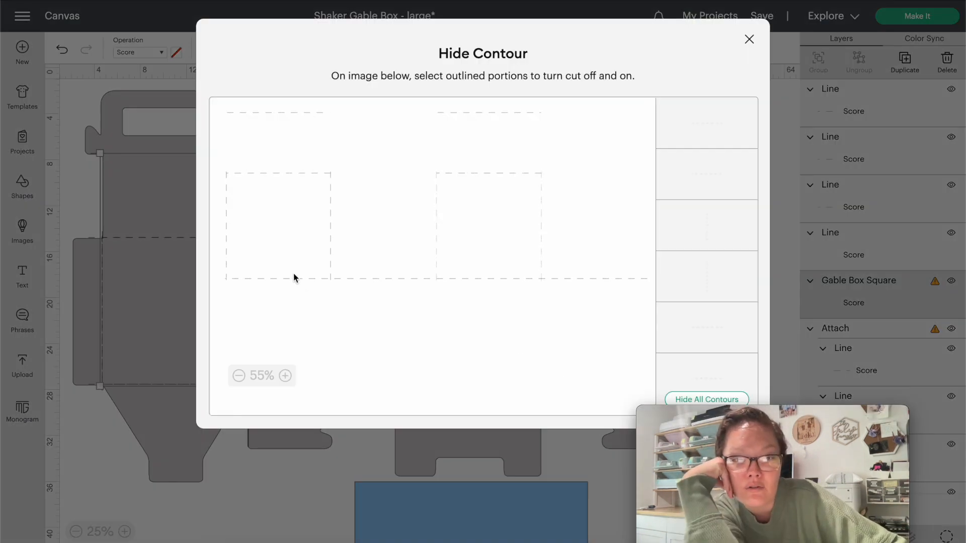
{"action": "left_click", "coordinate": [262, 114]}
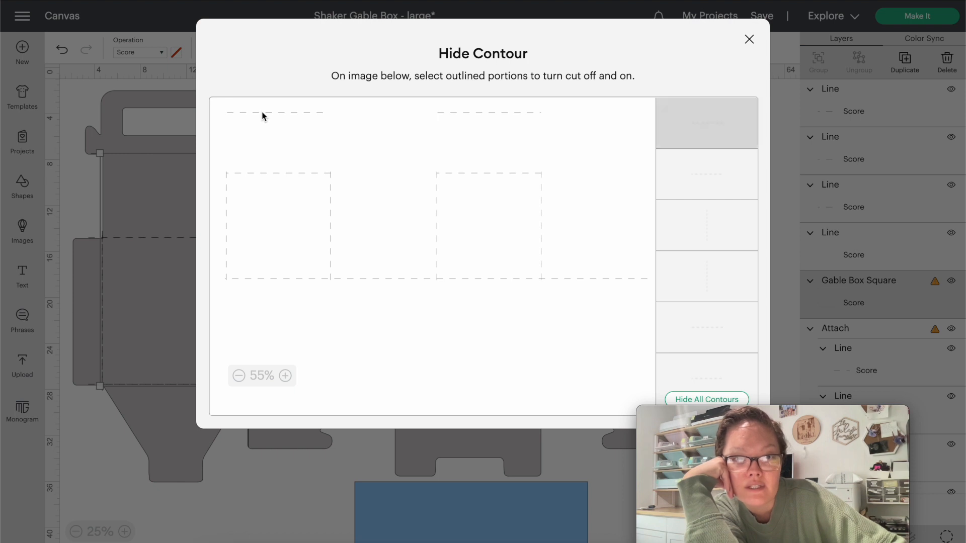
{"action": "left_click", "coordinate": [263, 173]}
{"action": "left_click", "coordinate": [330, 215]}
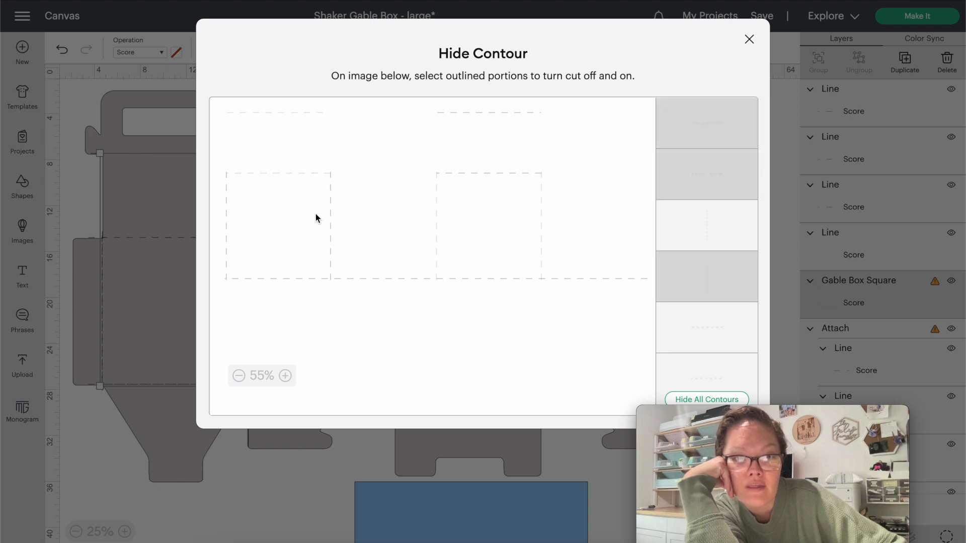
{"action": "left_click", "coordinate": [226, 226]}
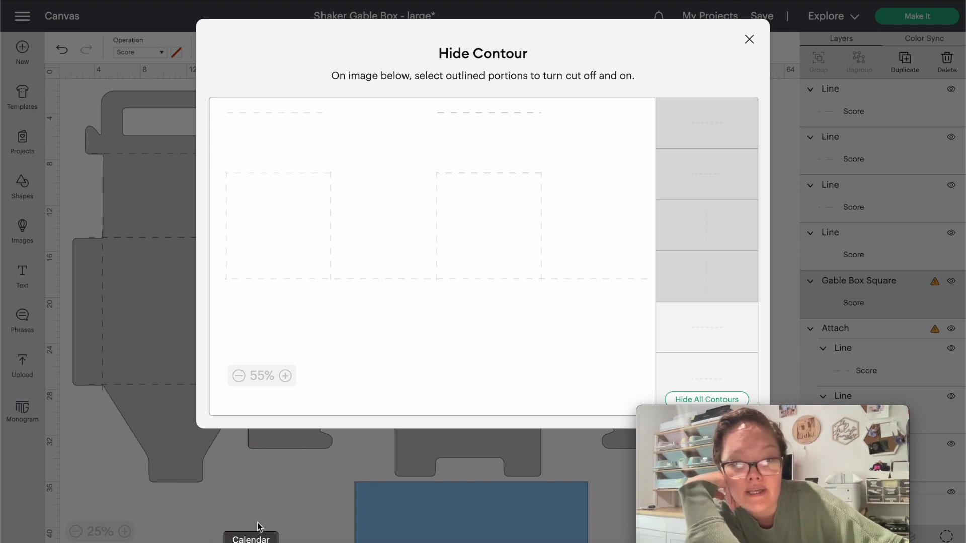
{"action": "left_click", "coordinate": [262, 495]}
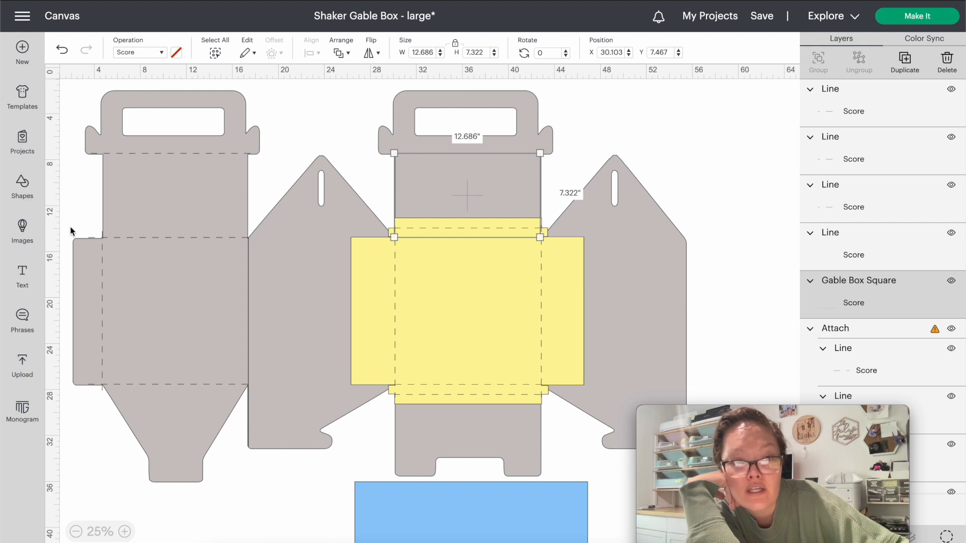
Copy a horizontal score line, stretch it to about 30.8 inches and start it at the remaining panels' upper fold.
{"action": "left_click", "coordinate": [139, 236]}
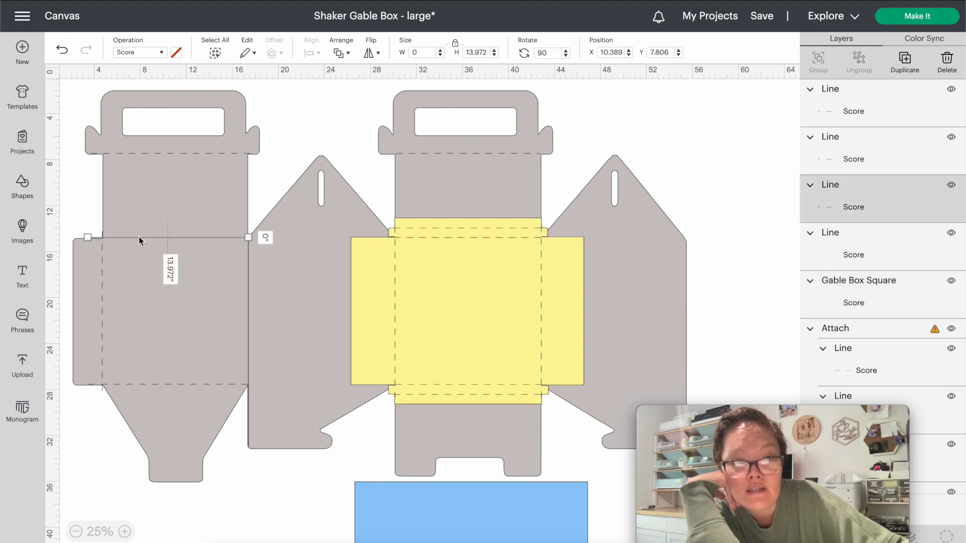
{"action": "left_click_drag", "start_coordinate": [139, 237], "coordinate": [136, 107]}
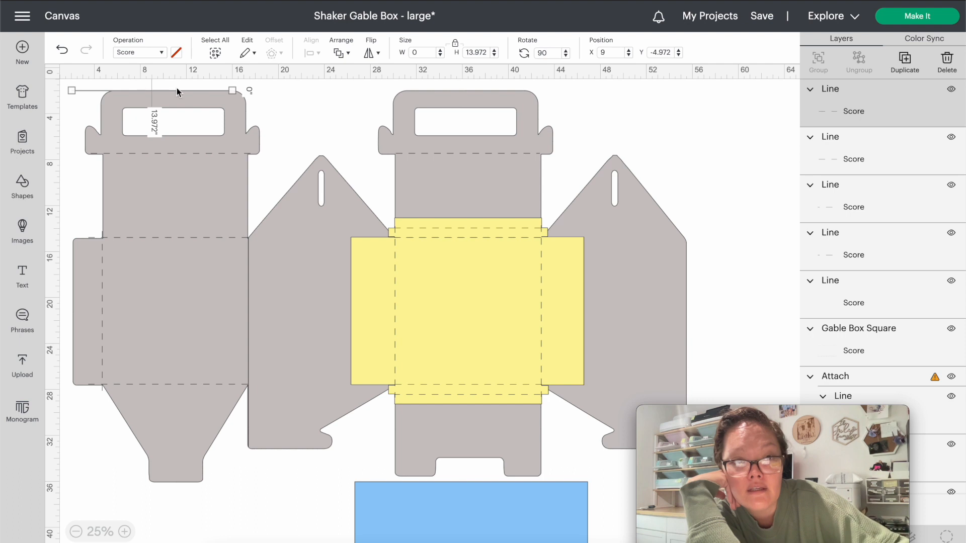
{"action": "left_click_drag", "start_coordinate": [232, 90], "coordinate": [429, 90]}
{"action": "left_click", "coordinate": [367, 90]}
{"action": "left_click_drag", "start_coordinate": [368, 91], "coordinate": [546, 242]}
{"action": "left_click", "coordinate": [705, 189]}
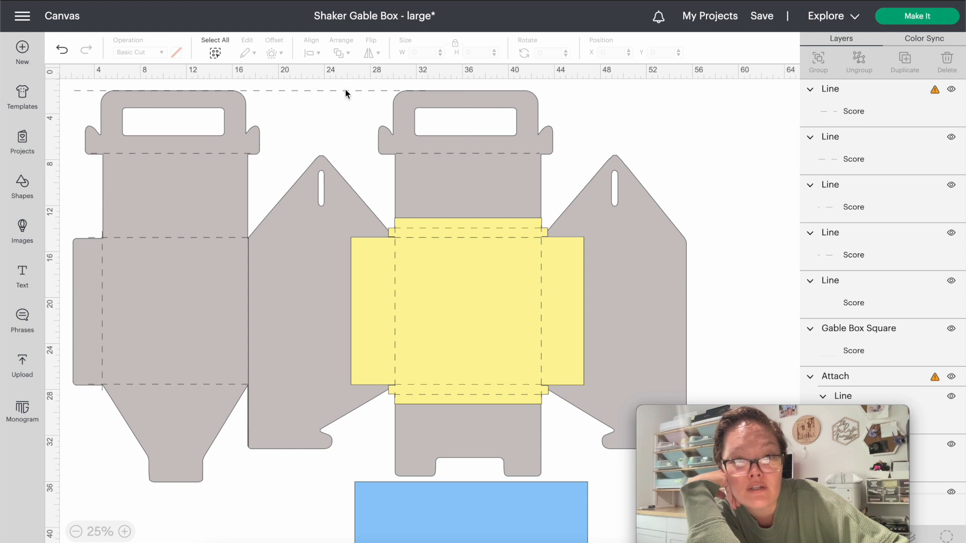
{"action": "left_click", "coordinate": [341, 92]}
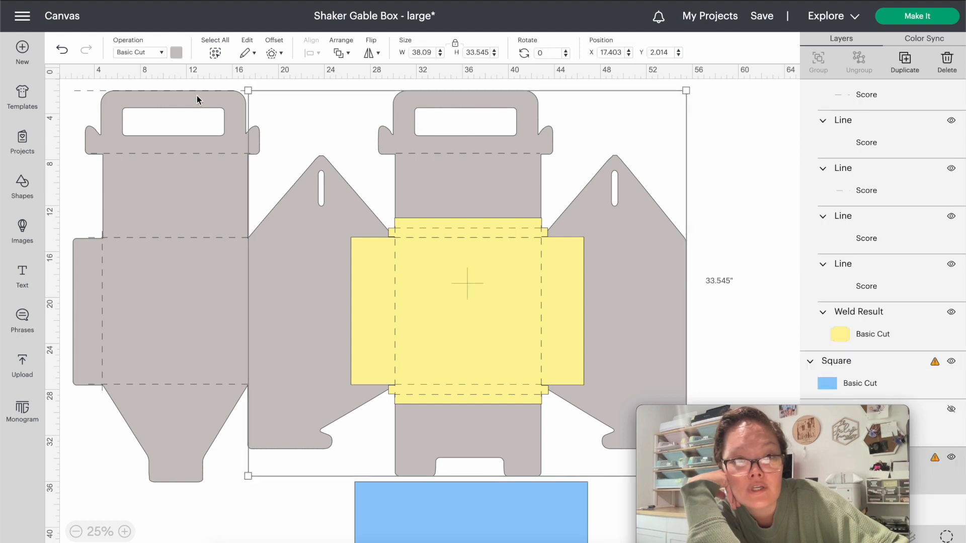
{"action": "left_click_drag", "start_coordinate": [77, 90], "coordinate": [253, 236]}
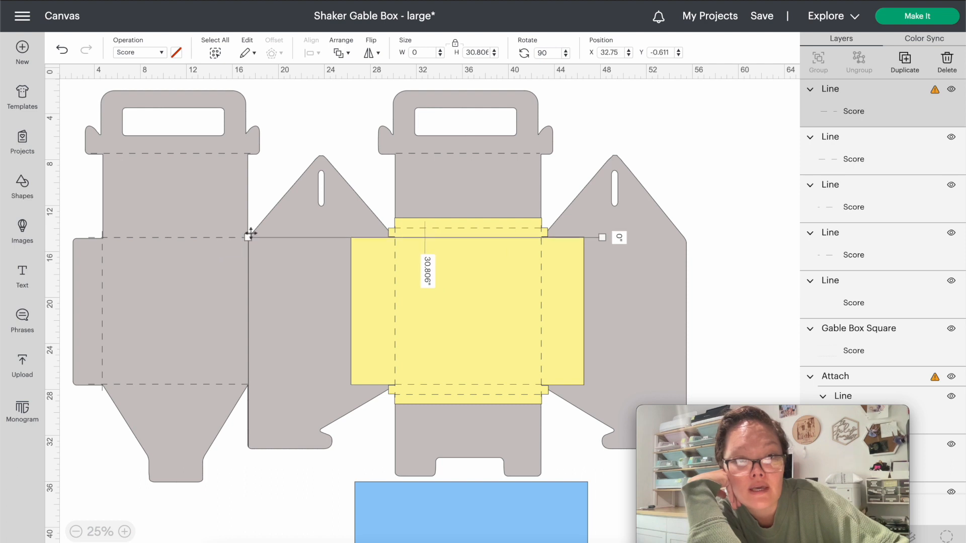
Extend the upper fold score line to about 38.36 inches so it spans all remaining panels.
{"action": "left_click", "coordinate": [125, 532]}
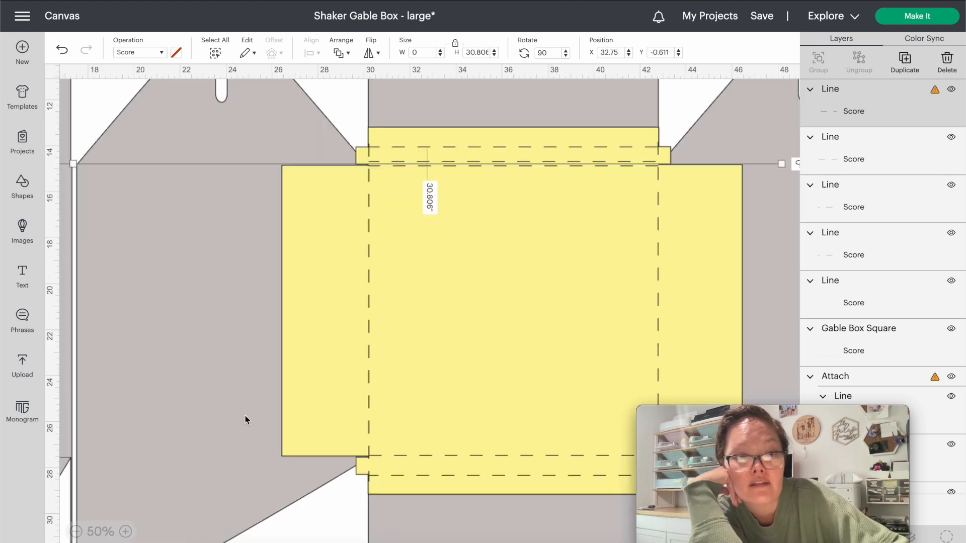
{"action": "scroll", "coordinate": [246, 415], "scroll_direction": "left", "scroll_amount": 3}
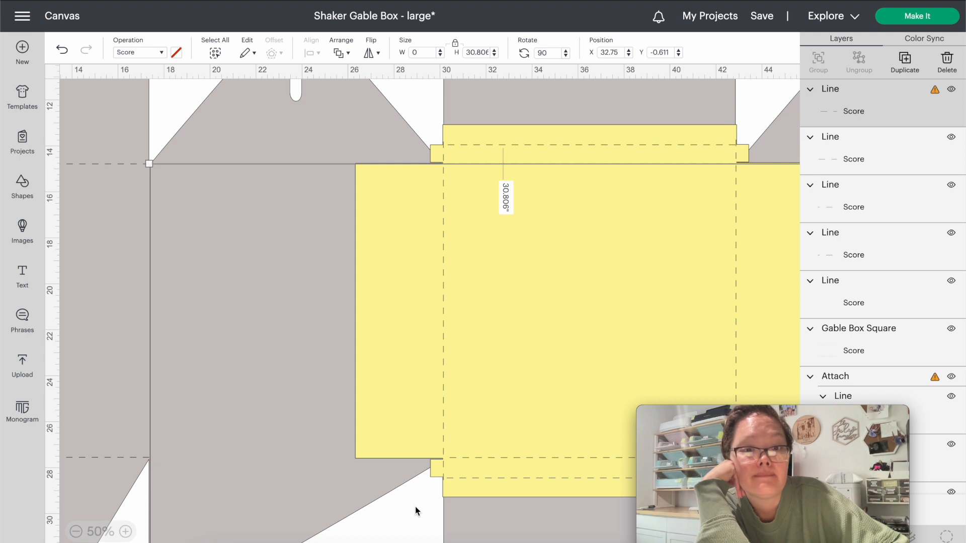
{"action": "left_click", "coordinate": [403, 475]}
{"action": "scroll", "coordinate": [402, 476], "scroll_direction": "right", "scroll_amount": 10}
{"action": "left_click", "coordinate": [608, 164]}
{"action": "left_click_drag", "start_coordinate": [626, 163], "coordinate": [791, 165]}
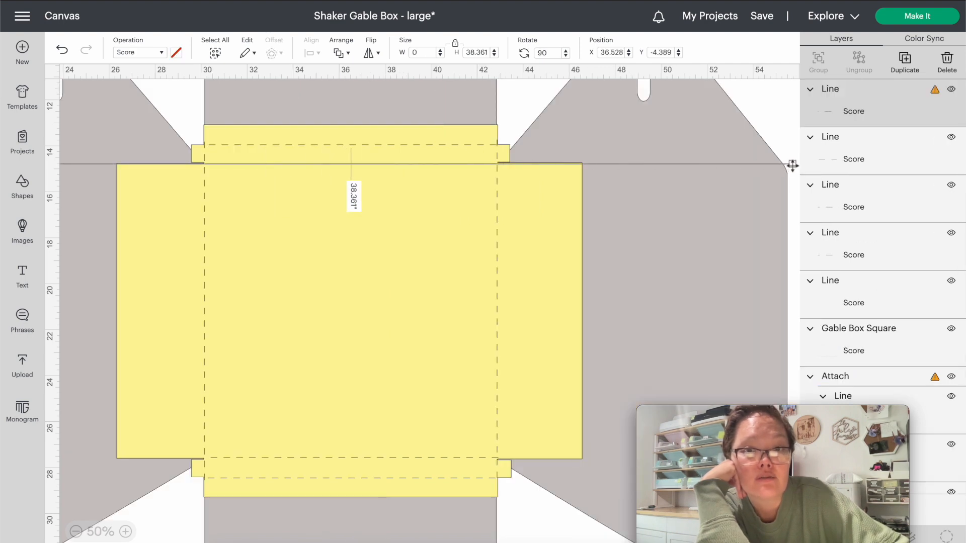
Copy the long score line and place the copy on the remaining panels' lower fold.
{"action": "scroll", "coordinate": [792, 166], "scroll_direction": "left", "scroll_amount": 3}
{"action": "scroll", "coordinate": [792, 166], "scroll_direction": "left", "scroll_amount": 9}
{"action": "key", "text": "super+c"}
{"action": "key", "text": "super+v"}
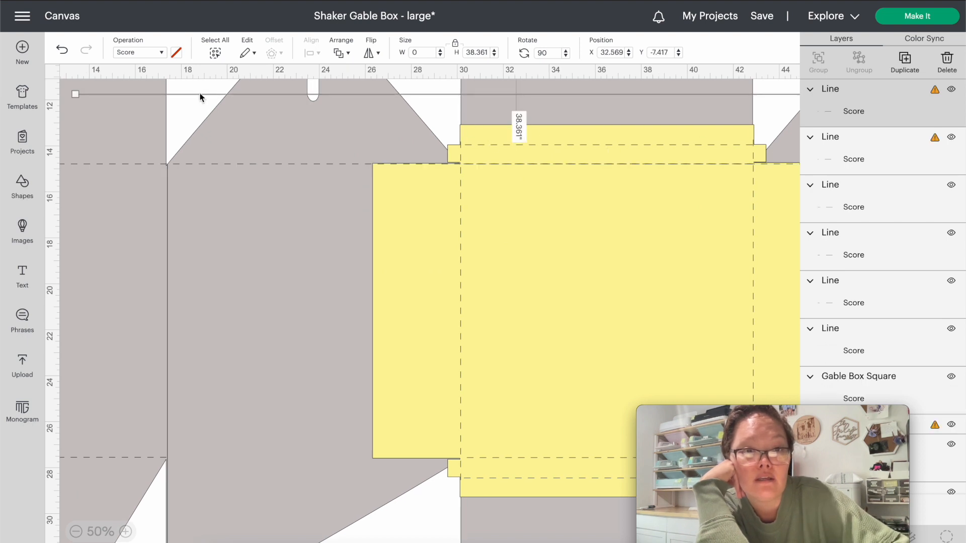
{"action": "left_click_drag", "start_coordinate": [200, 95], "coordinate": [290, 455]}
{"action": "left_click", "coordinate": [322, 493]}
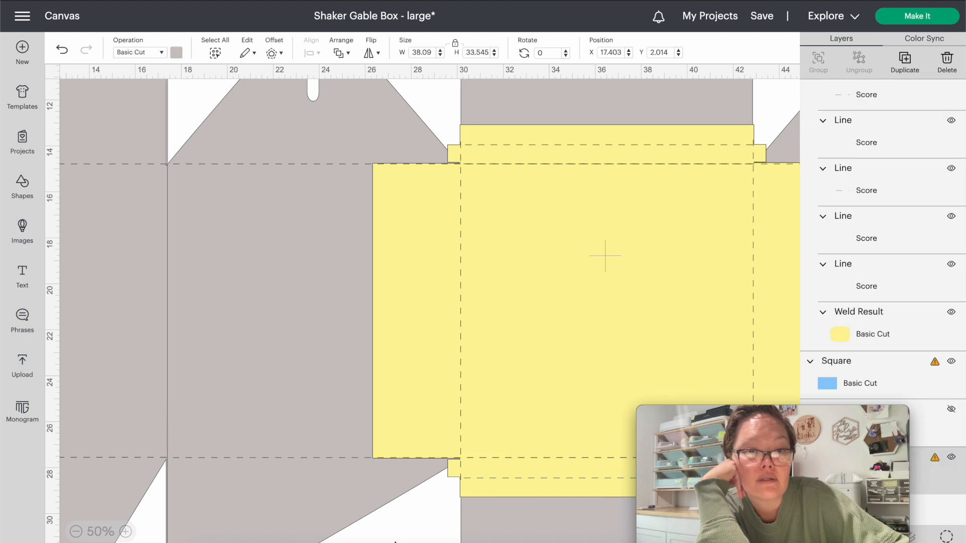
{"action": "scroll", "coordinate": [395, 542], "scroll_direction": "right", "scroll_amount": 10}
{"action": "scroll", "coordinate": [395, 542], "scroll_direction": "left", "scroll_amount": 10}
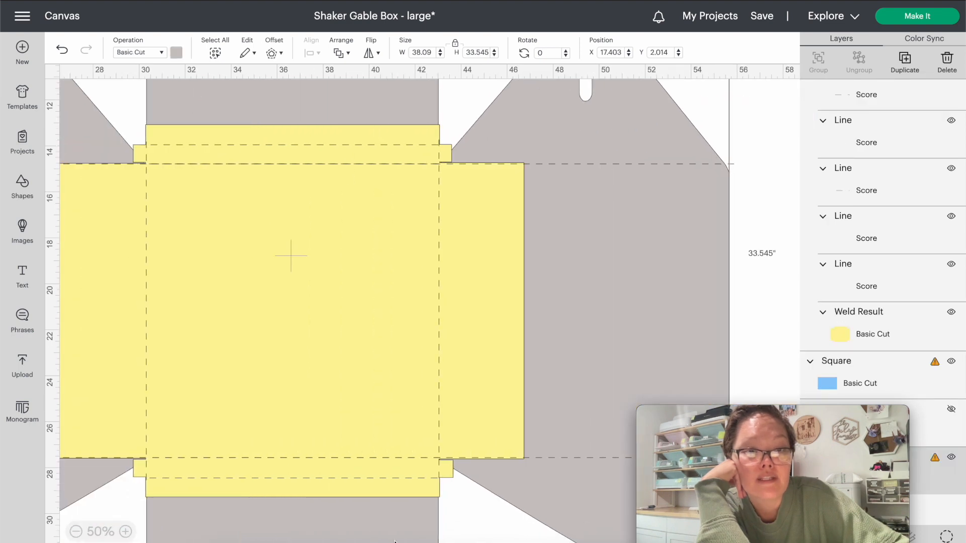
{"action": "scroll", "coordinate": [126, 378], "scroll_direction": "down", "scroll_amount": 3}
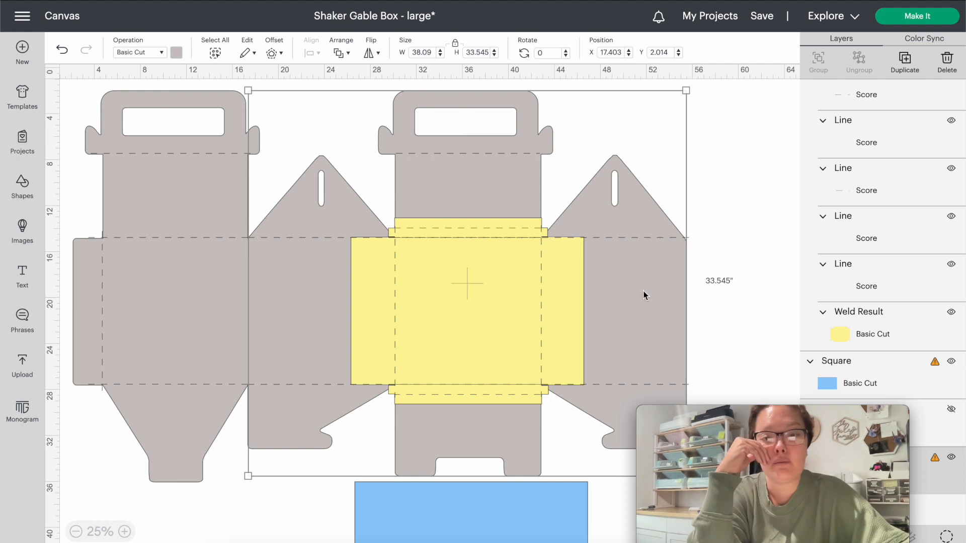
{"action": "left_click", "coordinate": [732, 296]}
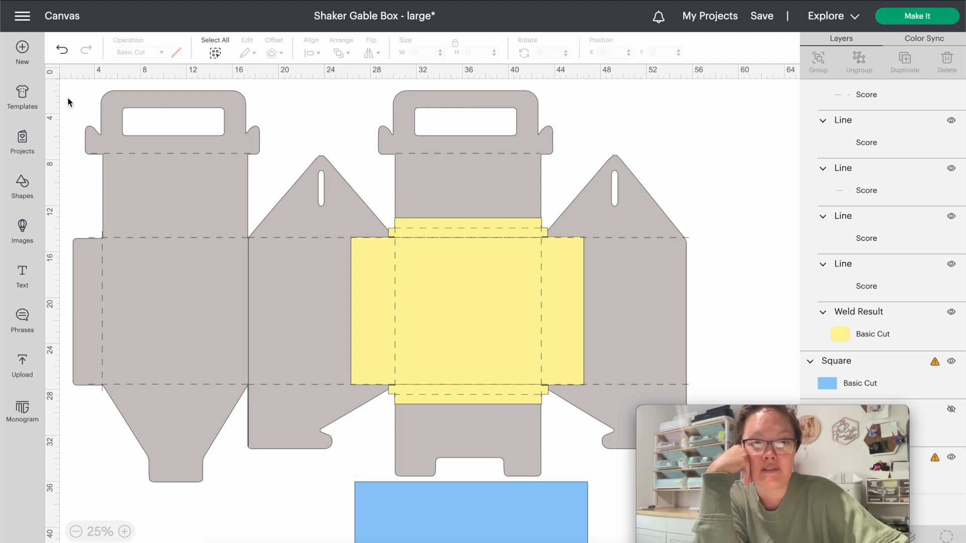
Move the separated panel together with its score lines away from the rest of the box, leaving a gap.
{"action": "left_click_drag", "start_coordinate": [68, 99], "coordinate": [228, 489]}
{"action": "scroll", "coordinate": [167, 425], "scroll_direction": "left", "scroll_amount": 1}
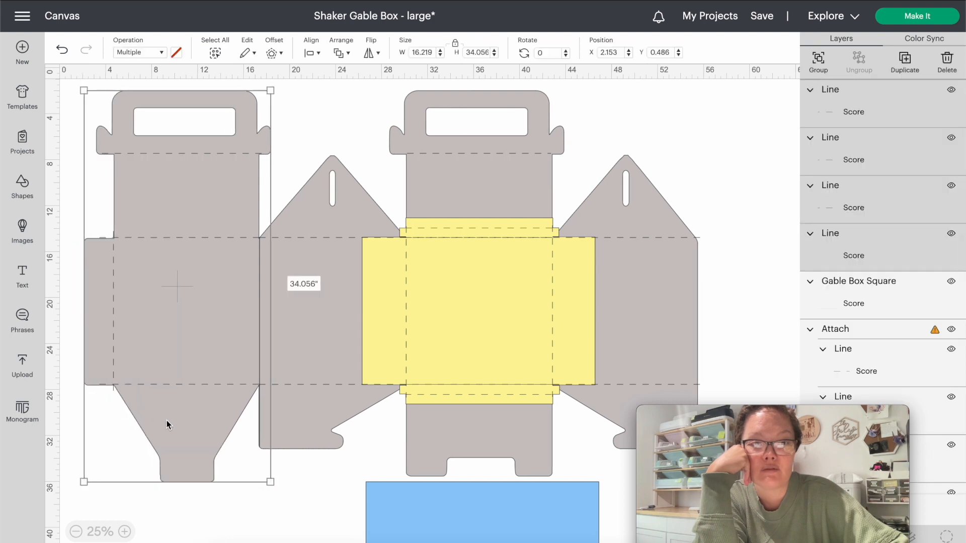
{"action": "left_click_drag", "start_coordinate": [169, 386], "coordinate": [151, 390]}
{"action": "left_click_drag", "start_coordinate": [151, 386], "coordinate": [151, 387]}
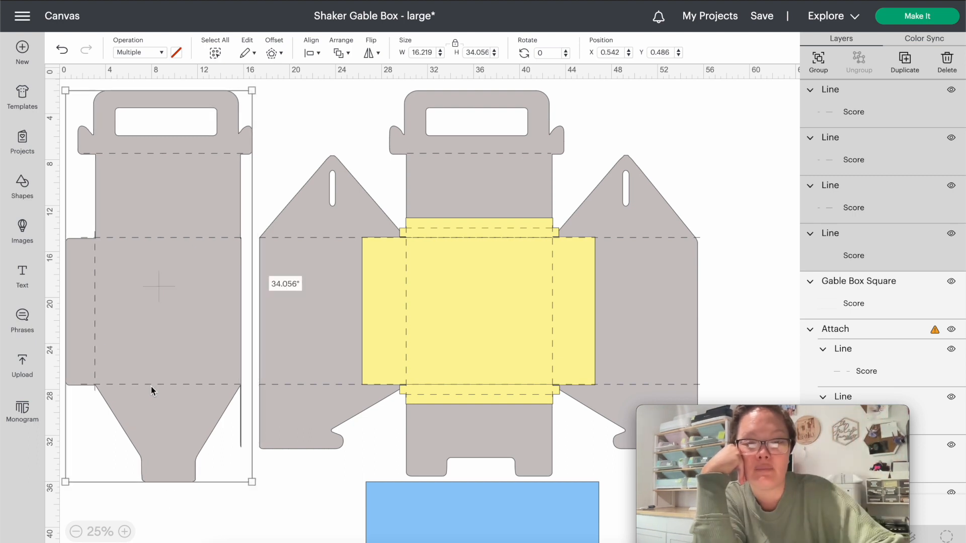
{"action": "left_click", "coordinate": [233, 499]}
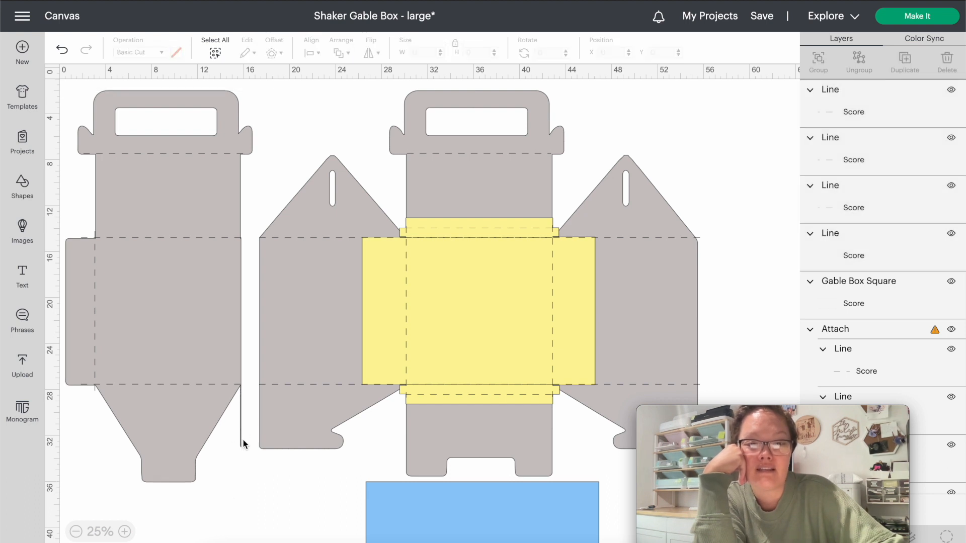
Add a square and place it at the upper end of the leftover sliver beside the separated panel's lower flap.
{"action": "left_click", "coordinate": [241, 431]}
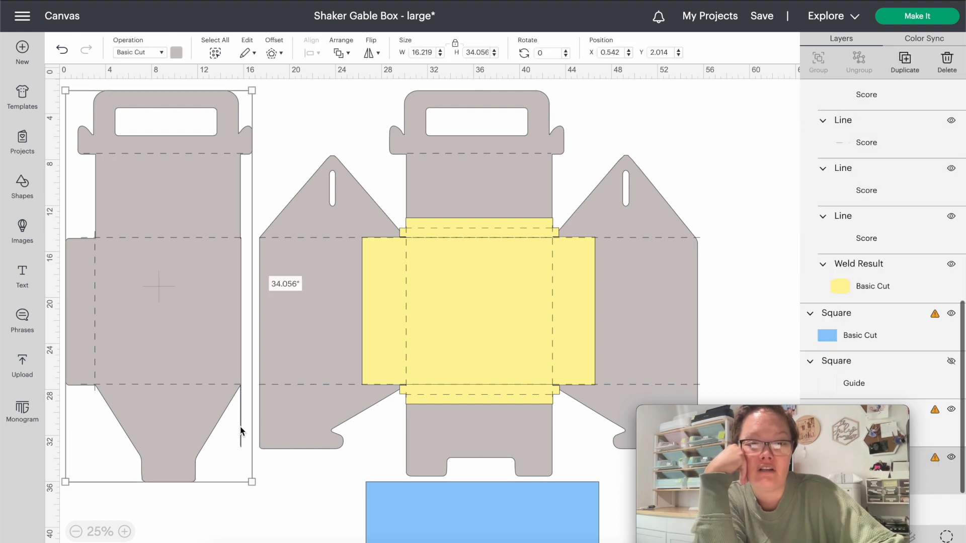
{"action": "left_click", "coordinate": [125, 532]}
{"action": "left_click", "coordinate": [125, 531]}
{"action": "left_click", "coordinate": [125, 532]}
{"action": "scroll", "coordinate": [360, 372], "scroll_direction": "down", "scroll_amount": 5}
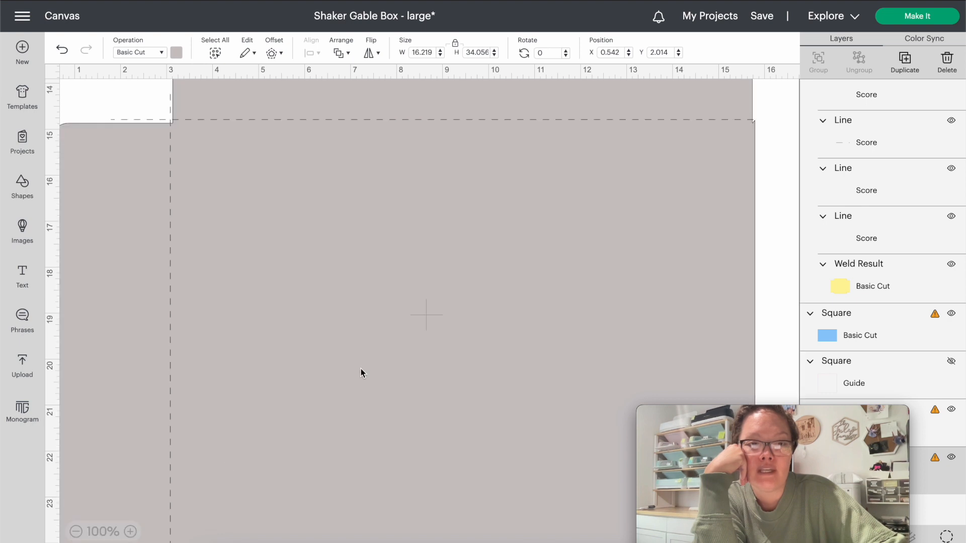
{"action": "scroll", "coordinate": [360, 372], "scroll_direction": "down", "scroll_amount": 5}
{"action": "scroll", "coordinate": [360, 372], "scroll_direction": "right", "scroll_amount": 8}
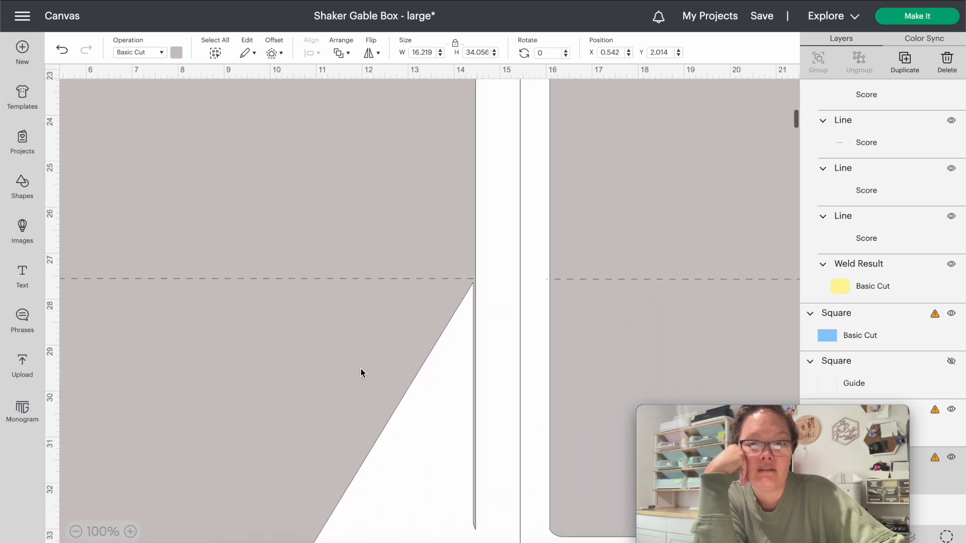
{"action": "left_click", "coordinate": [20, 194]}
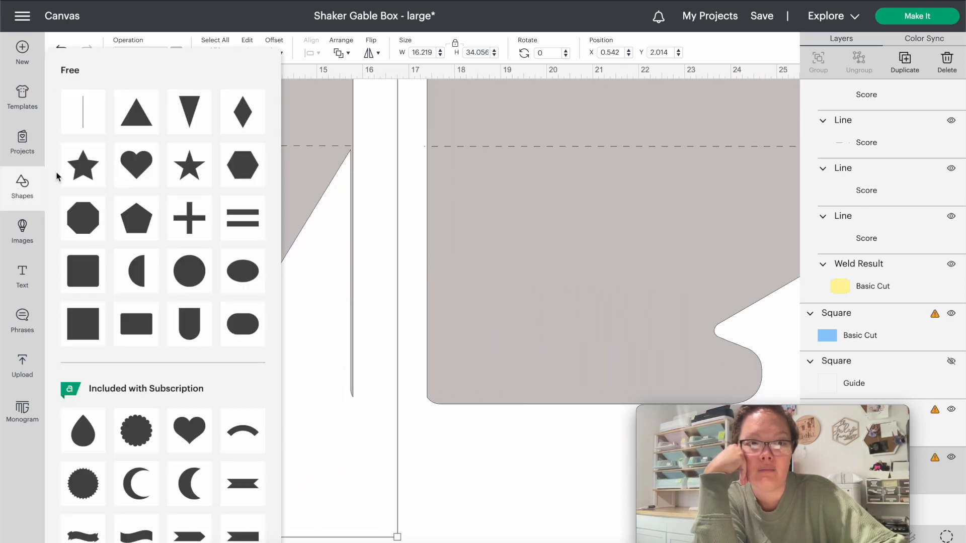
{"action": "left_click", "coordinate": [98, 334]}
{"action": "left_click_drag", "start_coordinate": [109, 108], "coordinate": [371, 156]}
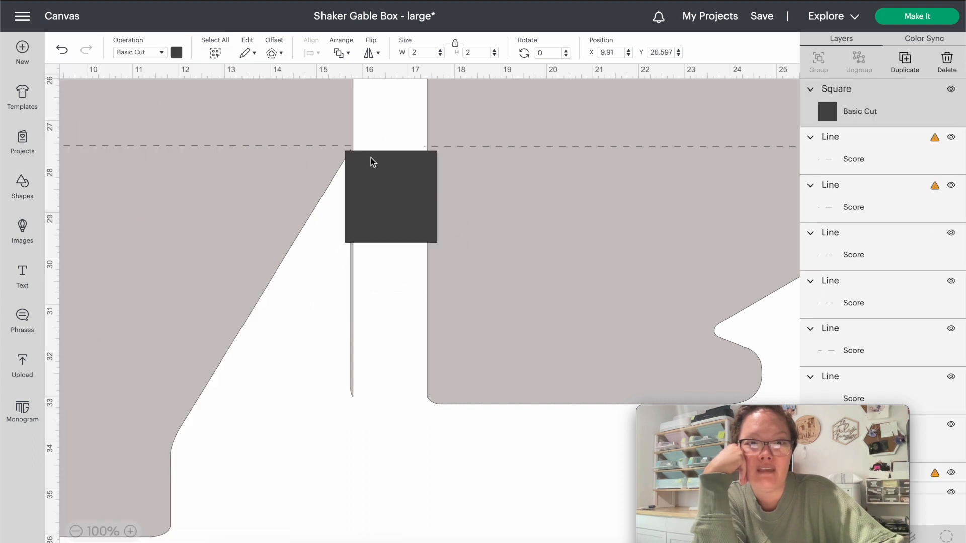
Resize the square to about 0.292 by 5.625 inches so it covers the leftover sliver.
{"action": "left_click_drag", "start_coordinate": [437, 243], "coordinate": [362, 410]}
{"action": "left_click", "coordinate": [393, 457]}
{"action": "left_click_drag", "start_coordinate": [352, 376], "coordinate": [354, 340]}
{"action": "left_click", "coordinate": [299, 382]}
{"action": "left_click", "coordinate": [316, 359]}
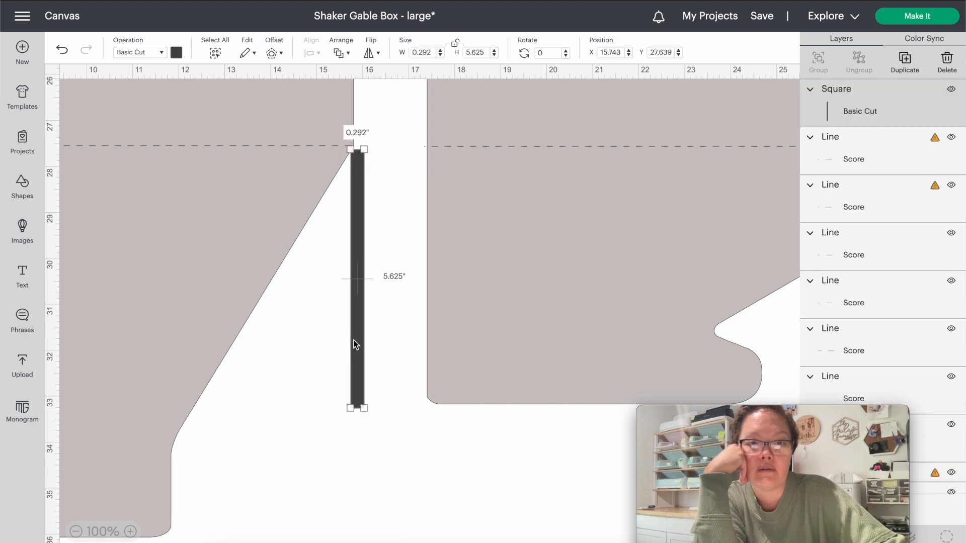
{"action": "left_click", "coordinate": [288, 356]}
{"action": "left_click", "coordinate": [353, 330]}
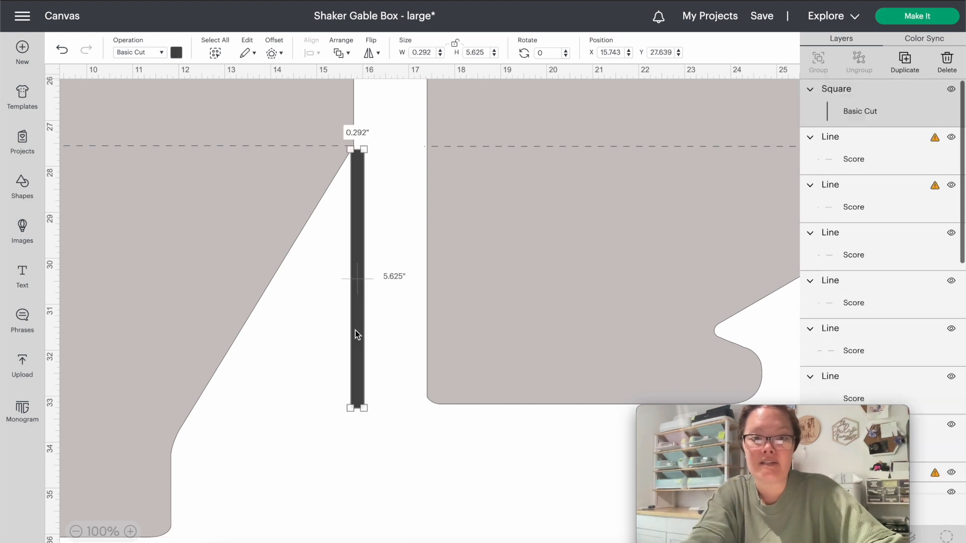
Slice the separated panel with the narrow rectangle and delete the cut-off sliver pieces.
{"action": "left_click", "coordinate": [219, 315], "text": "shift"}
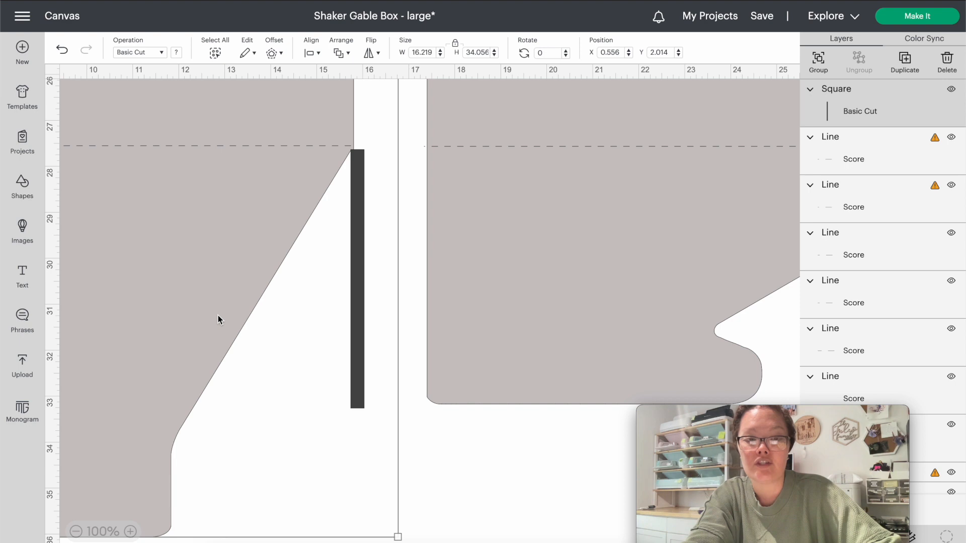
{"action": "right_click", "coordinate": [219, 315]}
{"action": "left_click", "coordinate": [251, 416]}
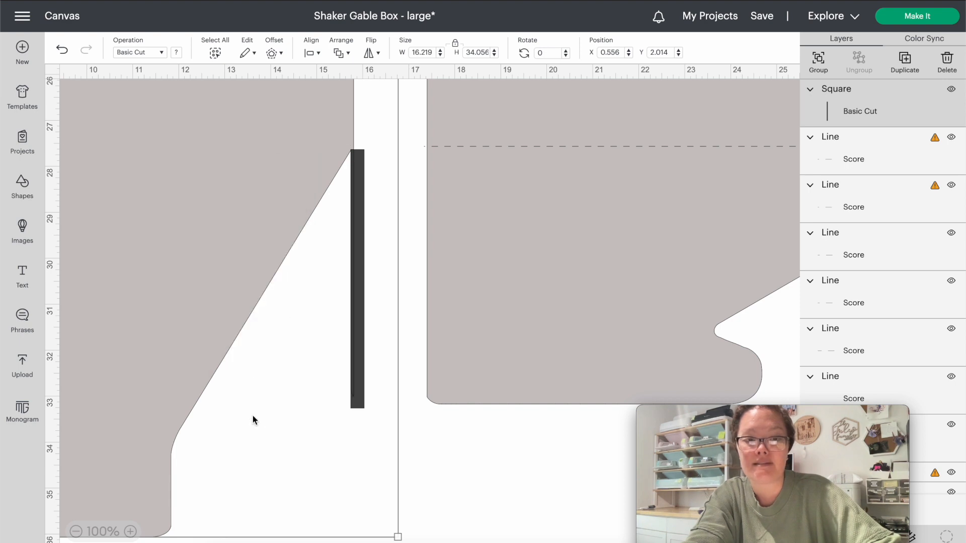
{"action": "left_click", "coordinate": [356, 357]}
{"action": "key", "text": "Delete"}
{"action": "left_click_drag", "start_coordinate": [352, 356], "coordinate": [358, 390]}
{"action": "key", "text": "Delete"}
{"action": "left_click_drag", "start_coordinate": [352, 352], "coordinate": [368, 409]}
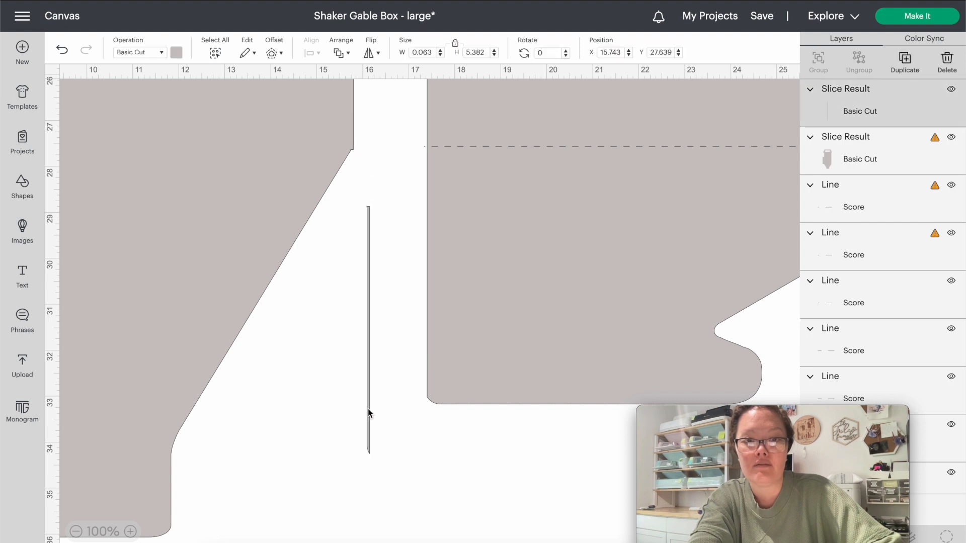
{"action": "key", "text": "Delete"}
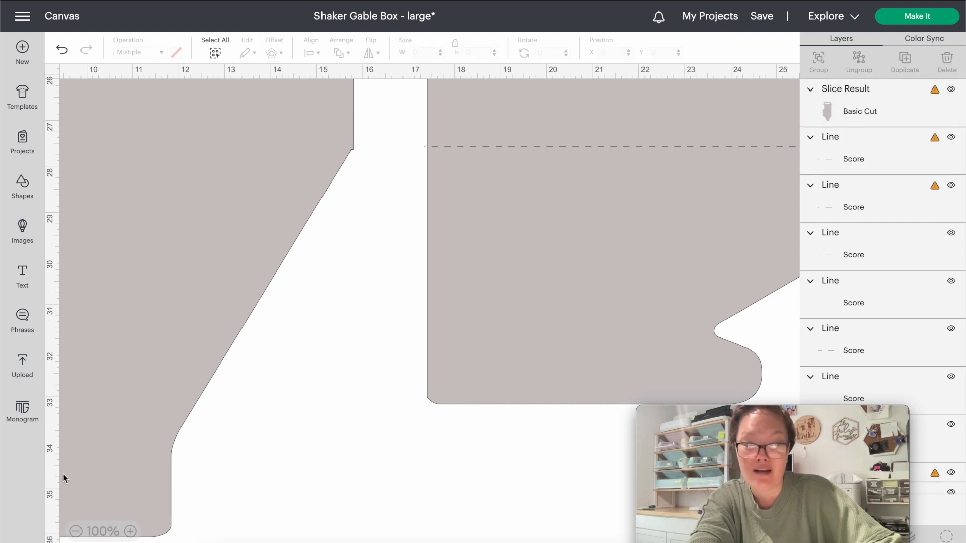
Send the separated panel to the back so its score lines lie on top of it.
{"action": "left_click", "coordinate": [76, 532]}
{"action": "left_click", "coordinate": [76, 532]}
{"action": "scroll", "coordinate": [136, 358], "scroll_direction": "up", "scroll_amount": 3}
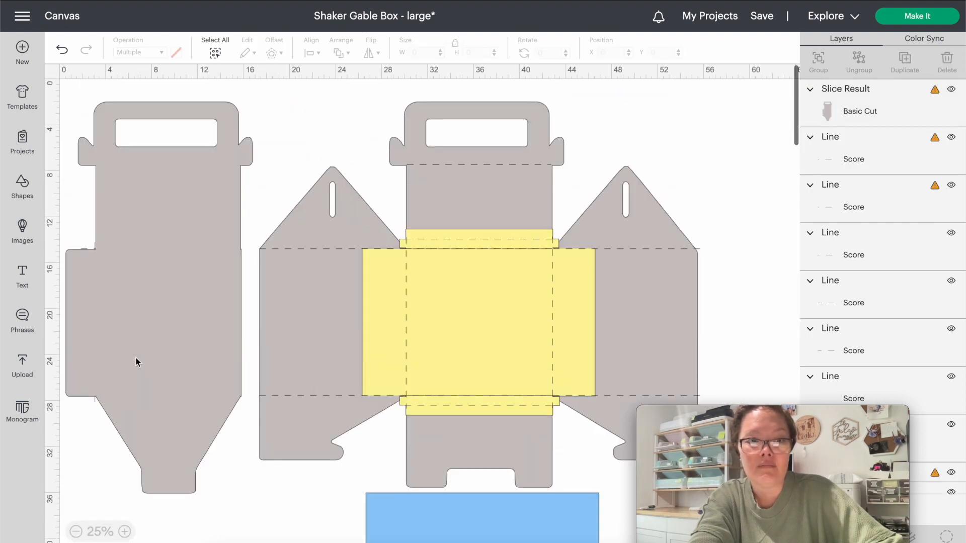
{"action": "left_click", "coordinate": [136, 358]}
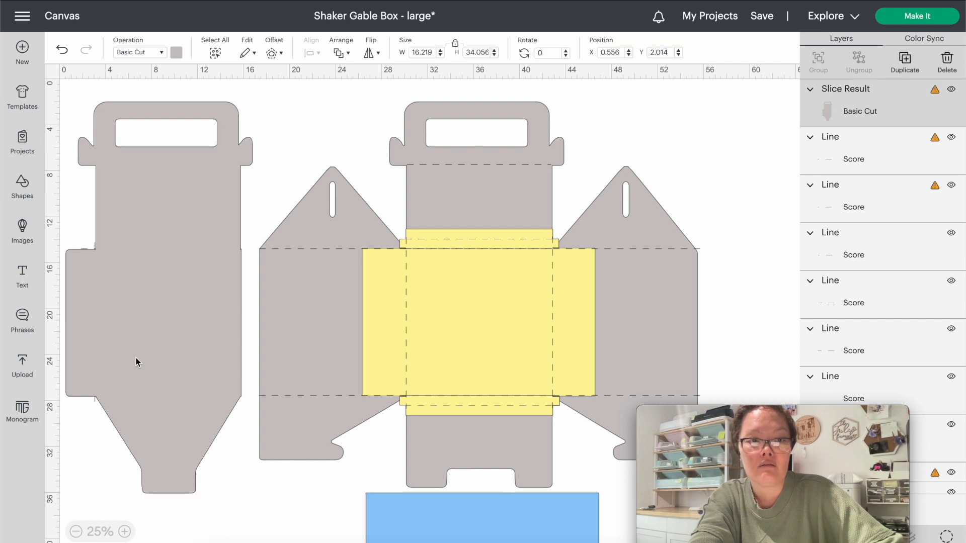
{"action": "left_click", "coordinate": [349, 56]}
{"action": "left_click", "coordinate": [347, 121]}
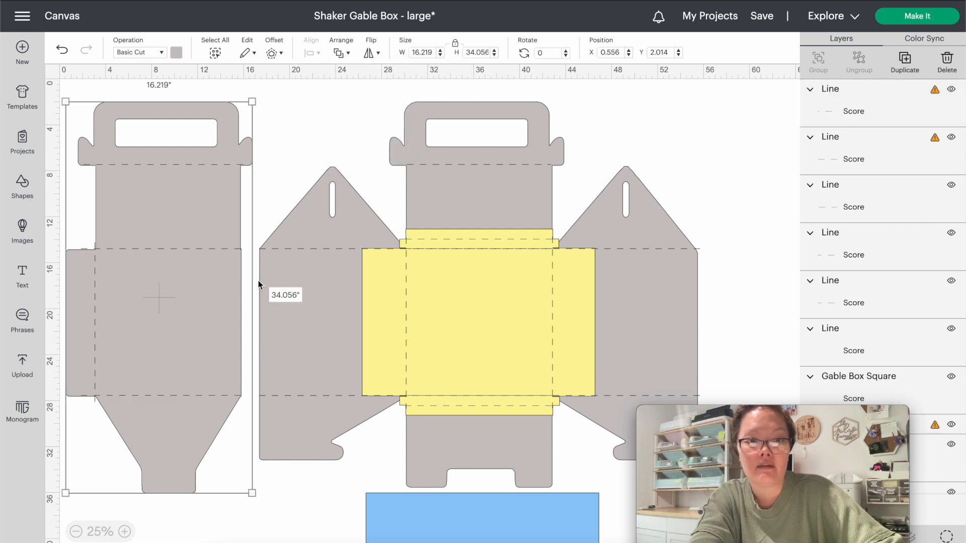
Attach the separated panel to all of its score lines and shift the attached piece slightly.
{"action": "left_click", "coordinate": [266, 129]}
{"action": "left_click", "coordinate": [68, 95]}
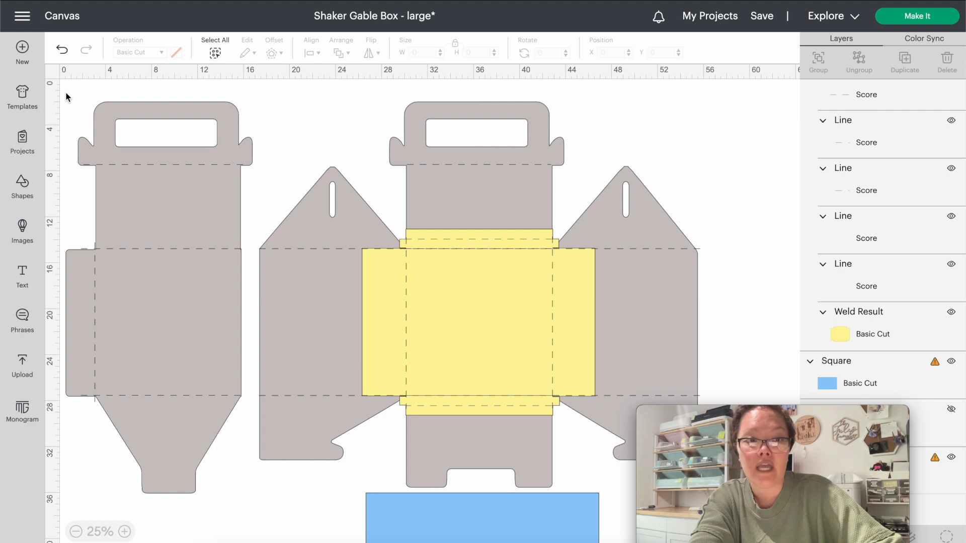
{"action": "left_click_drag", "start_coordinate": [68, 95], "coordinate": [246, 479]}
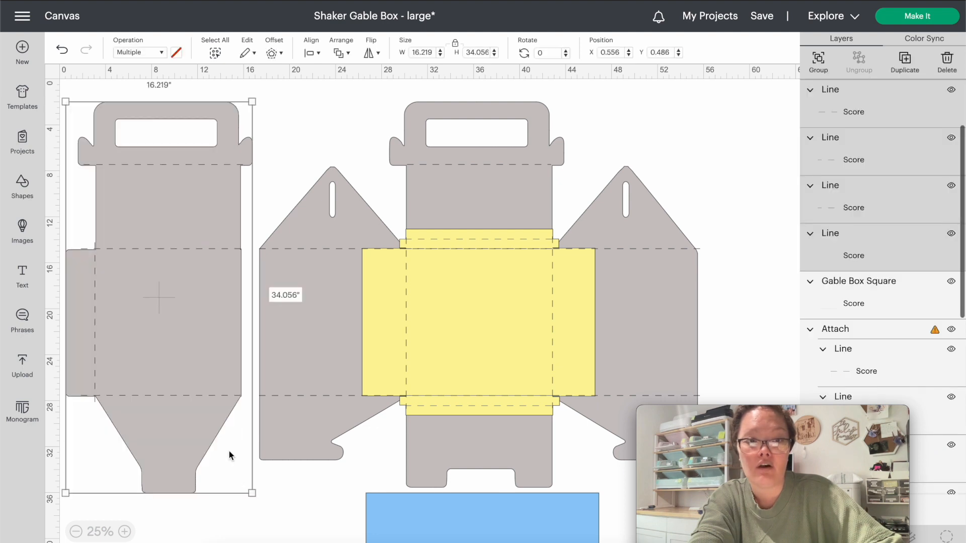
{"action": "right_click", "coordinate": [168, 360]}
{"action": "left_click", "coordinate": [185, 424]}
{"action": "left_click_drag", "start_coordinate": [183, 422], "coordinate": [181, 423]}
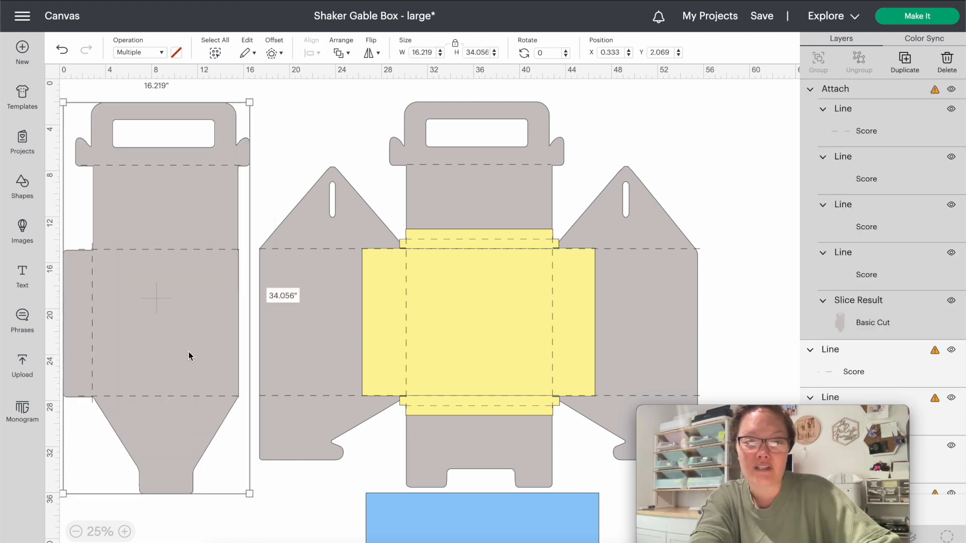
Move the attached yellow window piece off the box so it sits beside the windowed panel.
{"action": "left_click", "coordinate": [386, 295]}
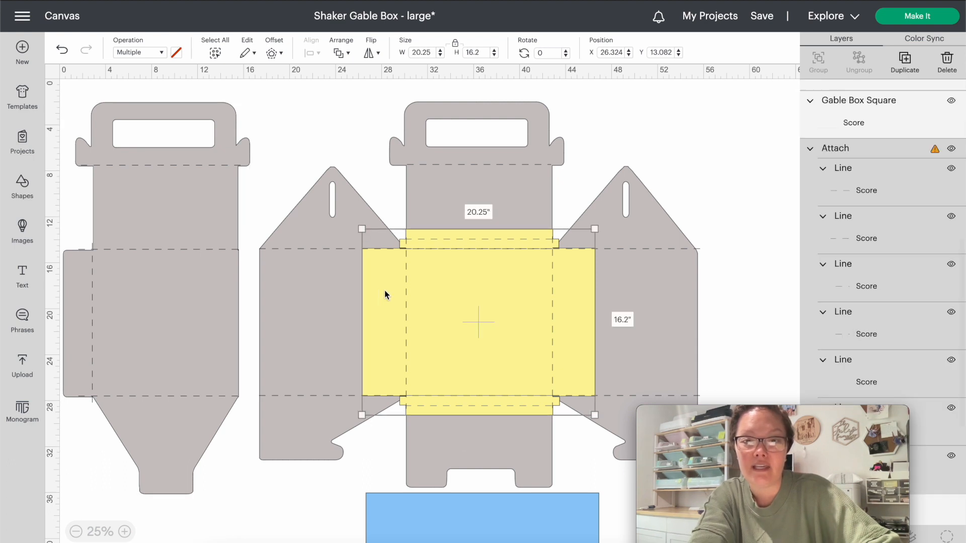
{"action": "left_click_drag", "start_coordinate": [386, 294], "coordinate": [736, 339]}
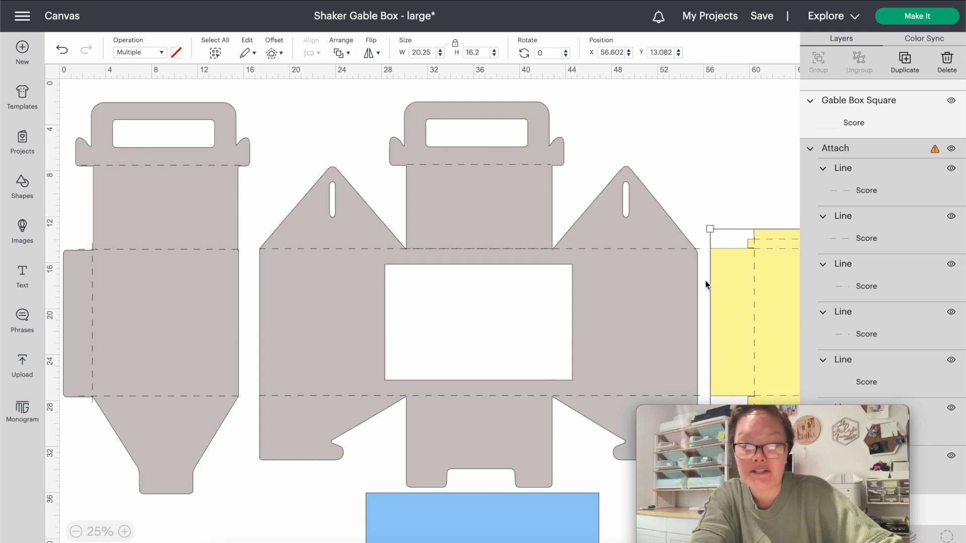
{"action": "left_click_drag", "start_coordinate": [713, 280], "coordinate": [725, 280]}
{"action": "scroll", "coordinate": [429, 272], "scroll_direction": "right", "scroll_amount": 2}
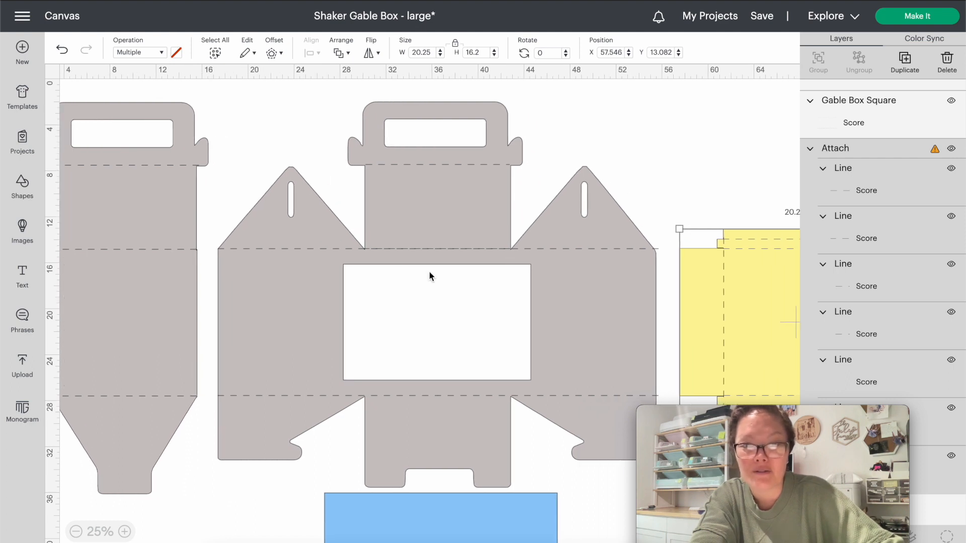
Hide contours of the Gable Box Square score layer so only the horizontal score line below the handle remains.
{"action": "mouse_move", "coordinate": [428, 245]}
{"action": "left_mouse_down"}
{"action": "mouse_move", "coordinate": [425, 215]}
{"action": "mouse_move", "coordinate": [421, 249]}
{"action": "left_mouse_up"}
{"action": "key", "text": "ctrl+z"}
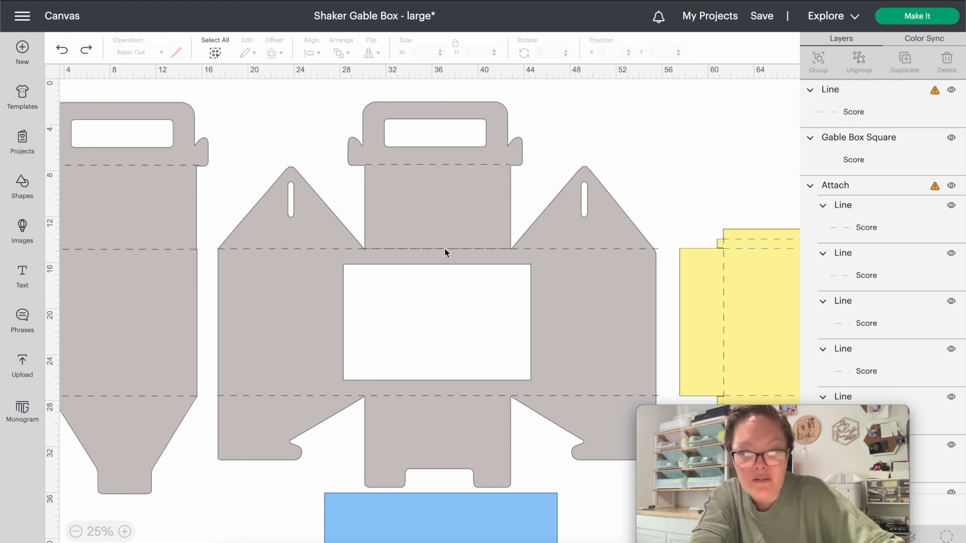
{"action": "left_click", "coordinate": [428, 165]}
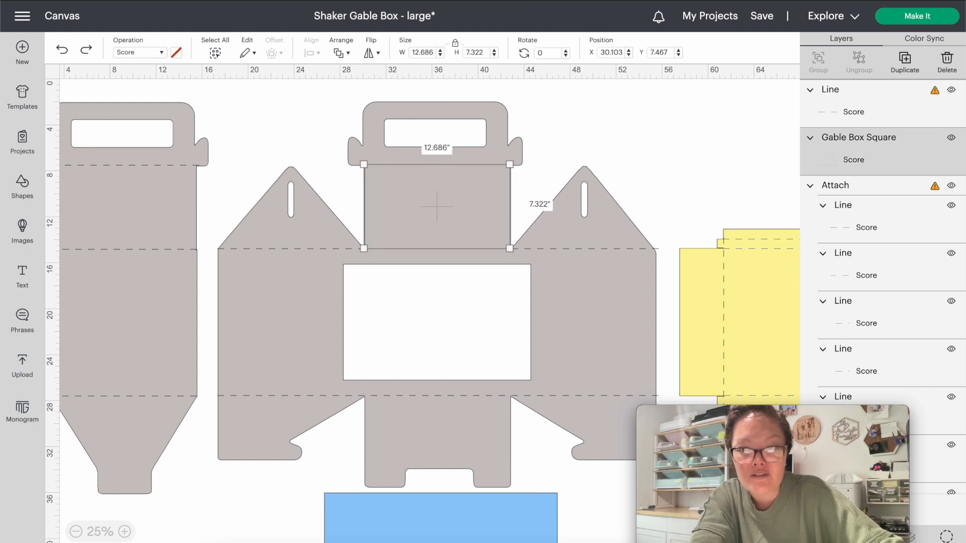
{"action": "left_click", "coordinate": [946, 537]}
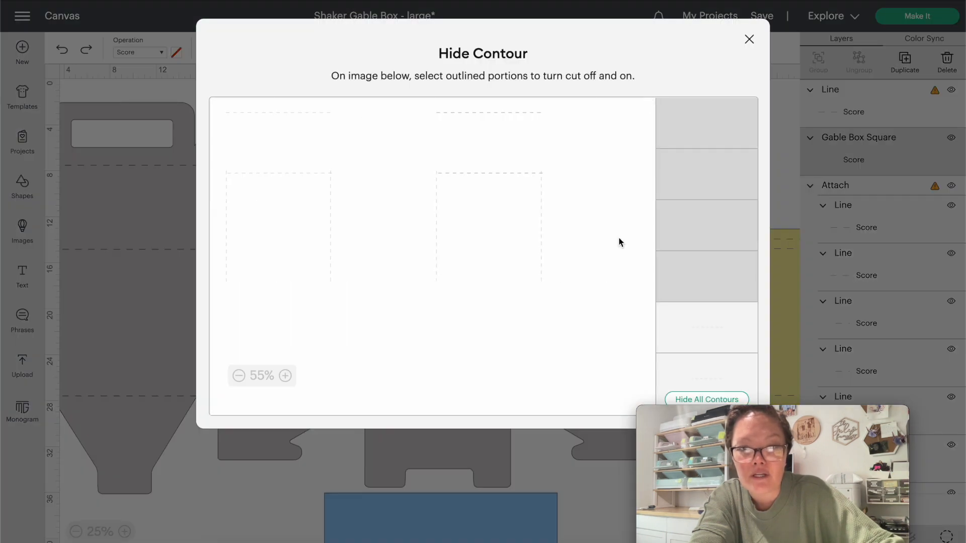
{"action": "left_click", "coordinate": [600, 505]}
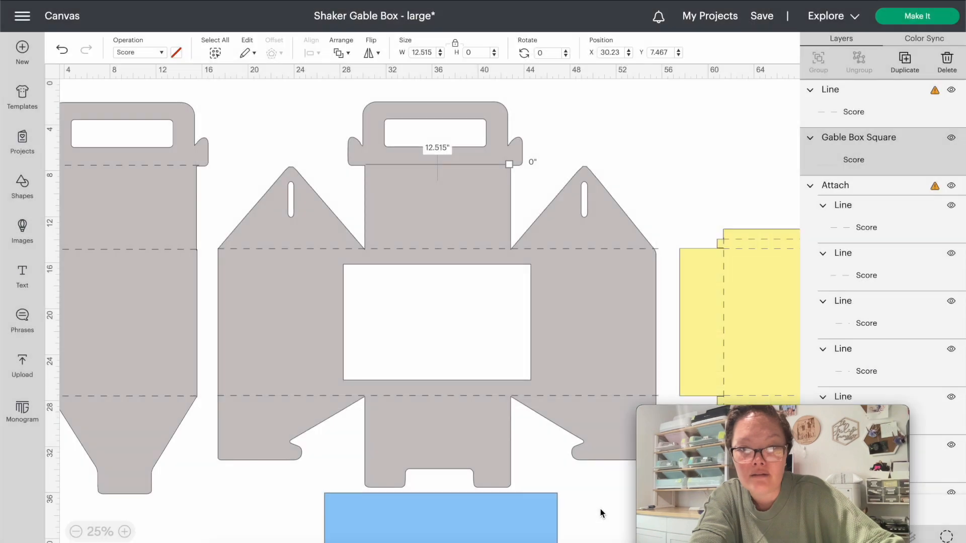
Add a vertical score line about 1.43 inches tall from the upper-left flap corner down to the window opening.
{"action": "scroll", "coordinate": [237, 384], "scroll_direction": "up", "scroll_amount": 1}
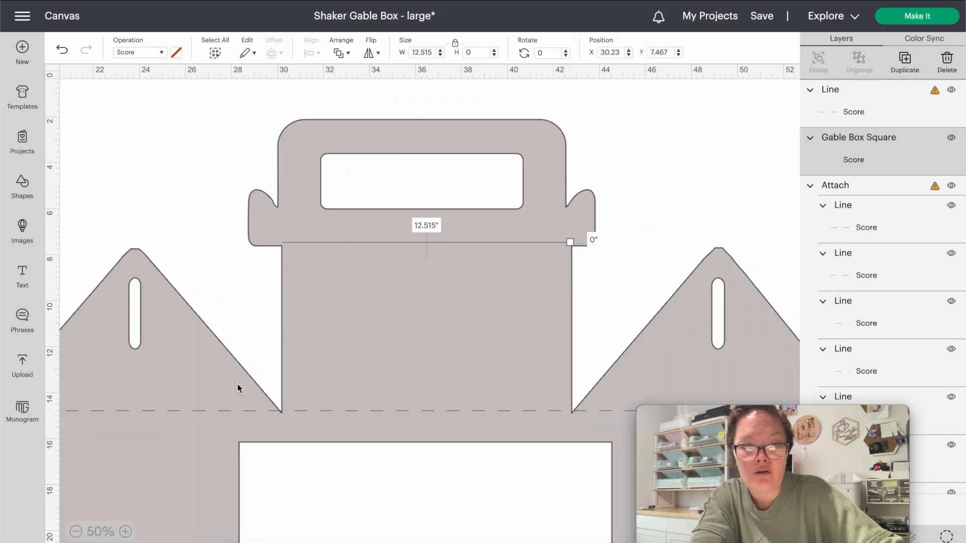
{"action": "scroll", "coordinate": [237, 384], "scroll_direction": "down", "scroll_amount": 4}
{"action": "scroll", "coordinate": [238, 385], "scroll_direction": "down", "scroll_amount": 1}
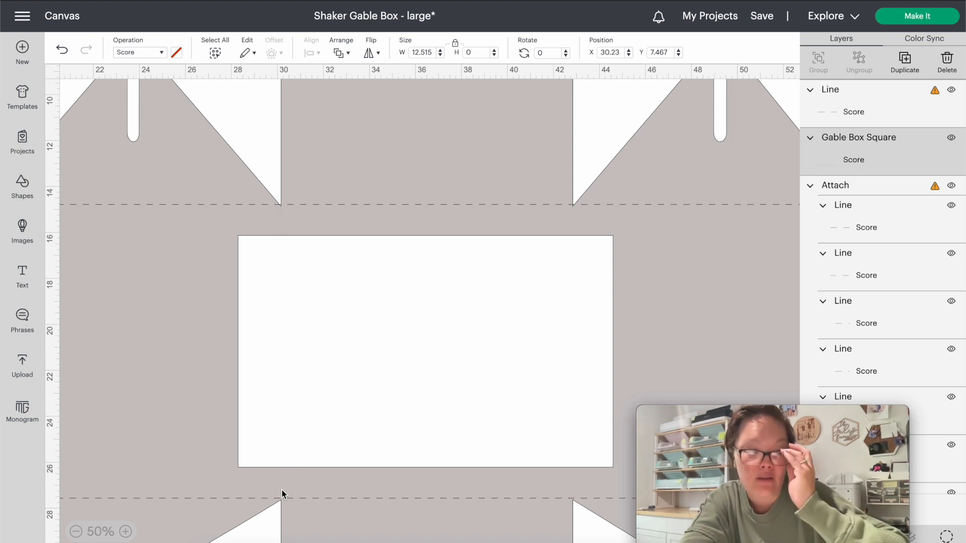
{"action": "left_click", "coordinate": [10, 185]}
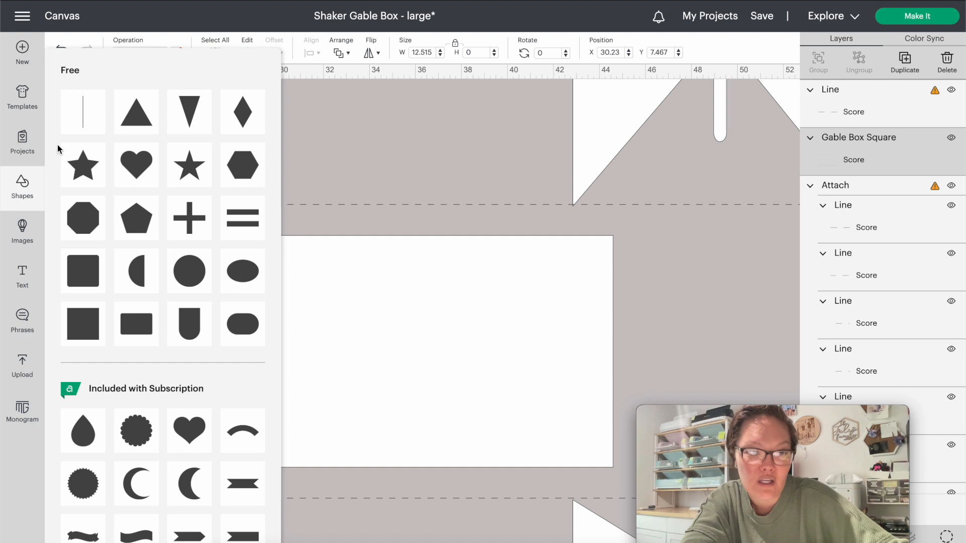
{"action": "left_click", "coordinate": [77, 126]}
{"action": "left_click_drag", "start_coordinate": [77, 130], "coordinate": [213, 235]}
{"action": "scroll", "coordinate": [280, 233], "scroll_direction": "up", "scroll_amount": 2}
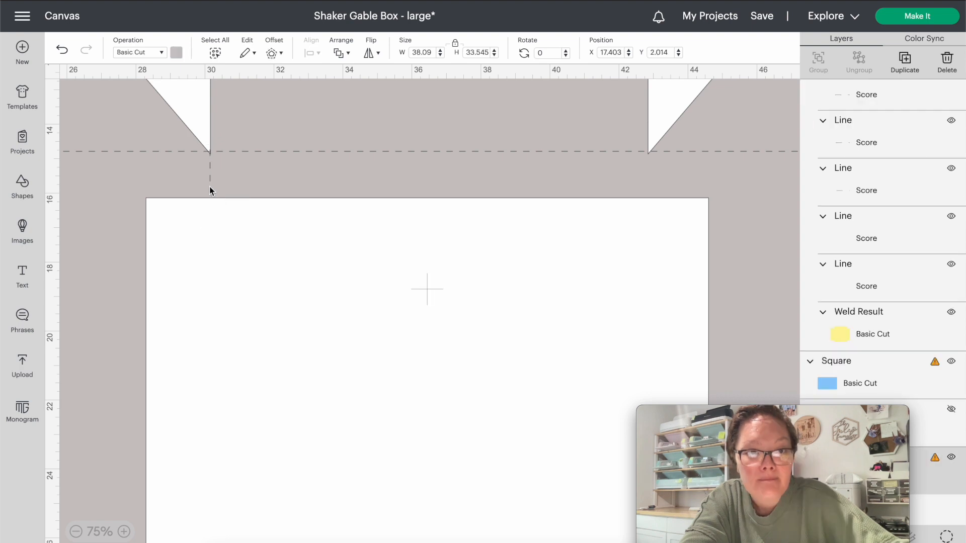
Copy the short vertical score line and place the copy at the upper-right flap corner above the window.
{"action": "left_click", "coordinate": [210, 186]}
{"action": "key", "text": "super+c"}
{"action": "key", "text": "super+v"}
{"action": "left_click_drag", "start_coordinate": [79, 117], "coordinate": [648, 168]}
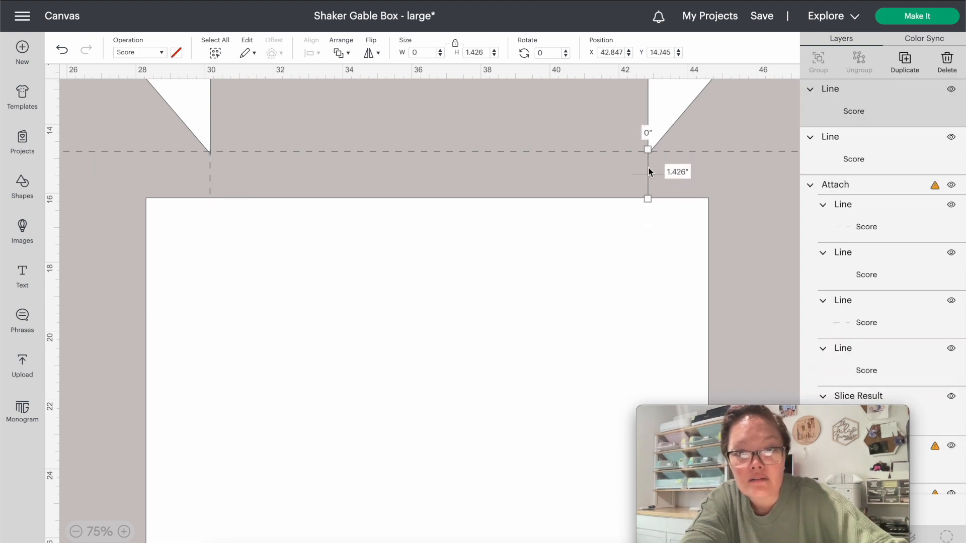
{"action": "left_click", "coordinate": [647, 270]}
{"action": "left_click", "coordinate": [648, 193]}
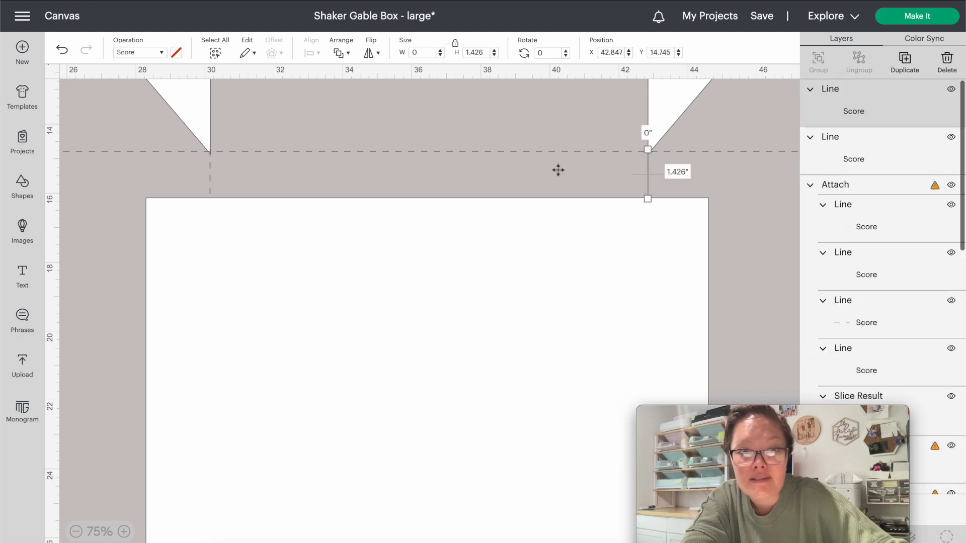
Copy both short score lines and place the pair below the window, in line with the lower flap corners.
{"action": "left_click", "coordinate": [210, 190], "text": "shift"}
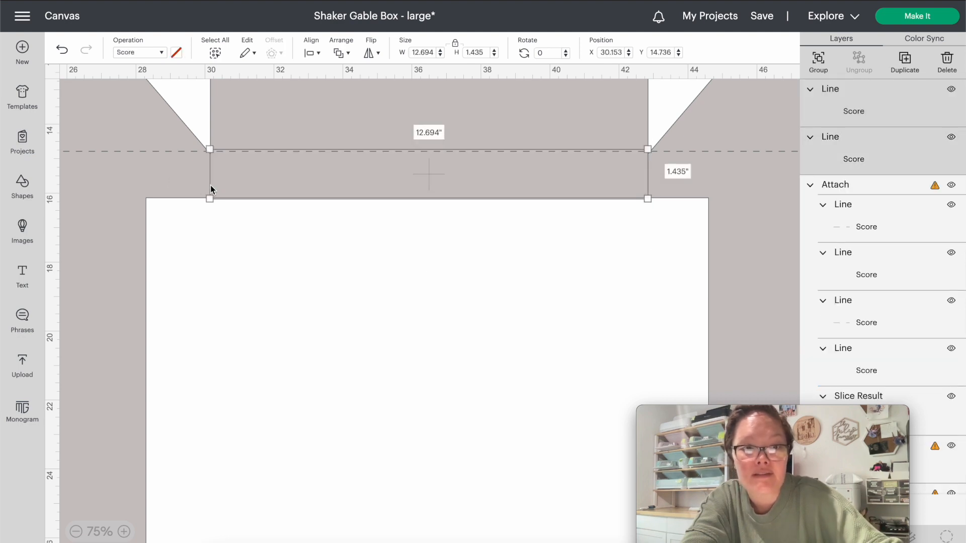
{"action": "key", "text": "ctrl+c"}
{"action": "key", "text": "ctrl+v"}
{"action": "left_click_drag", "start_coordinate": [99, 147], "coordinate": [255, 500]}
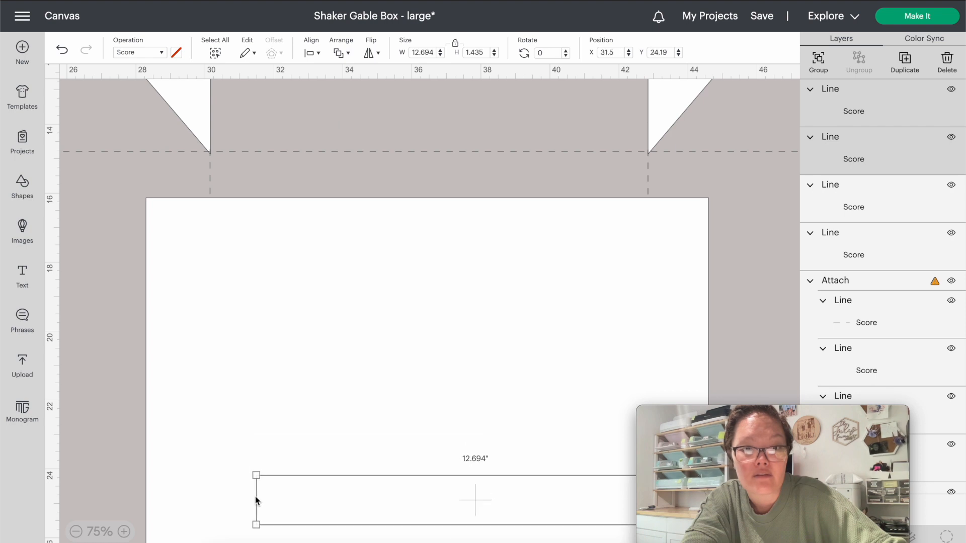
{"action": "scroll", "coordinate": [255, 501], "scroll_direction": "down", "scroll_amount": 5}
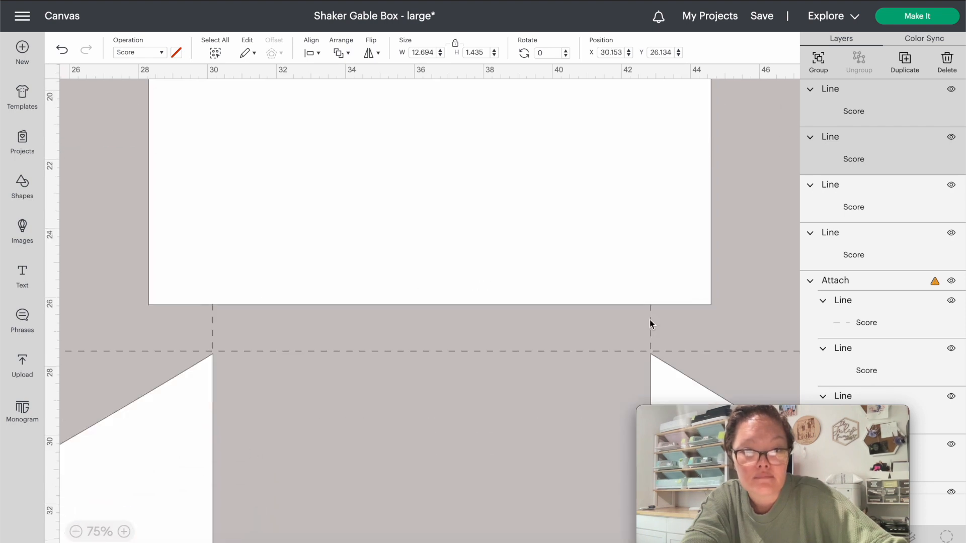
{"action": "left_click", "coordinate": [593, 265]}
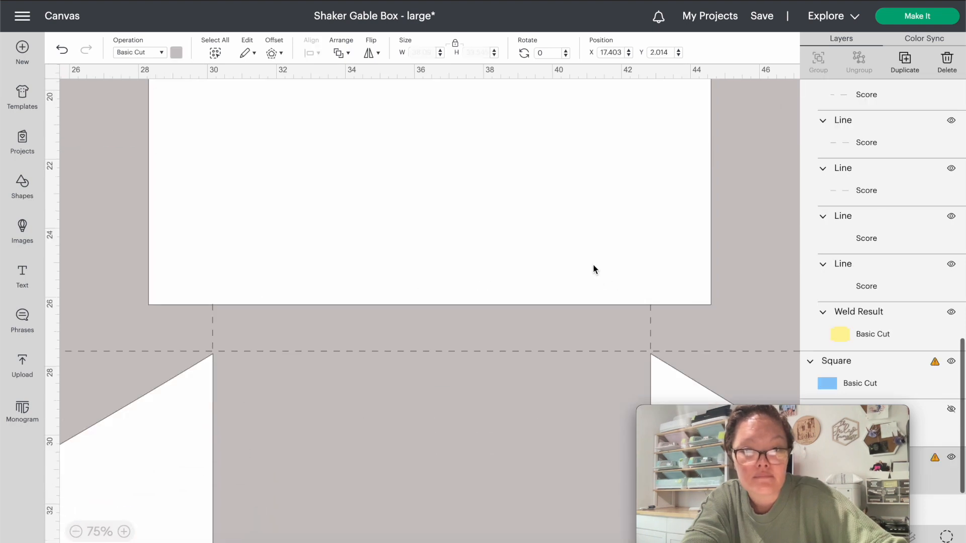
Move the blue rectangle clear of the windowed panel and attach that panel to all its score lines.
{"action": "left_click", "coordinate": [76, 531]}
{"action": "left_click", "coordinate": [76, 532]}
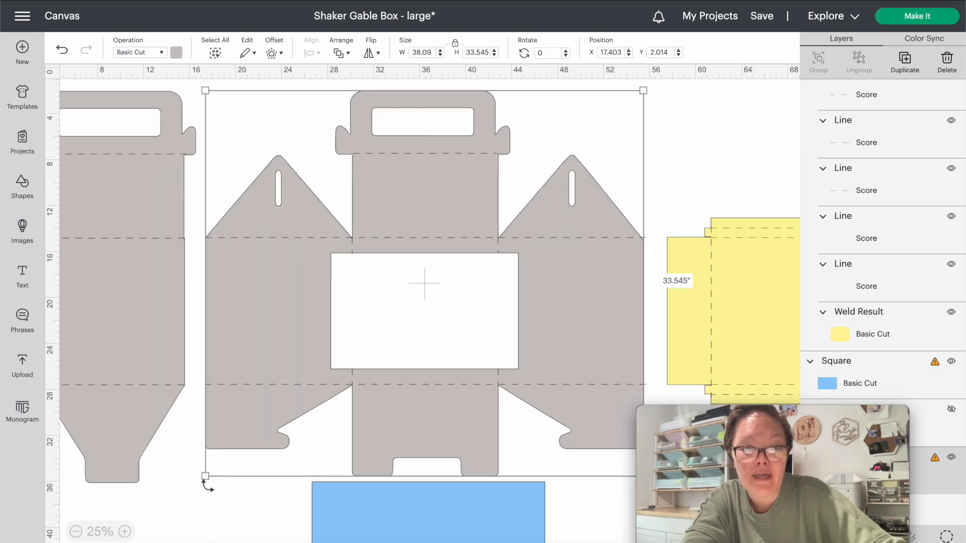
{"action": "left_click", "coordinate": [205, 513]}
{"action": "left_click_drag", "start_coordinate": [438, 525], "coordinate": [440, 542]}
{"action": "scroll", "coordinate": [522, 501], "scroll_direction": "down", "scroll_amount": 1}
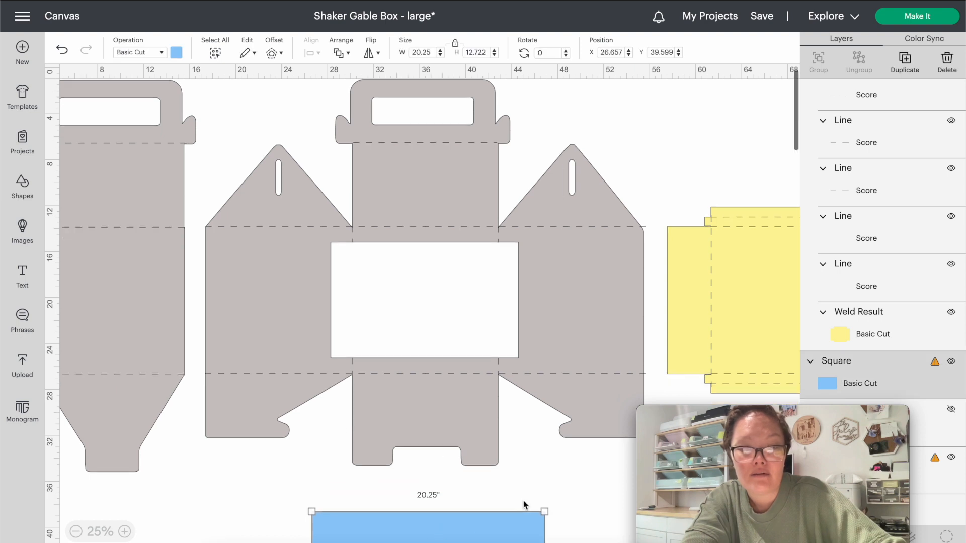
{"action": "scroll", "coordinate": [523, 501], "scroll_direction": "right", "scroll_amount": 3}
{"action": "left_click_drag", "start_coordinate": [569, 479], "coordinate": [121, 68]}
{"action": "right_click", "coordinate": [194, 232]}
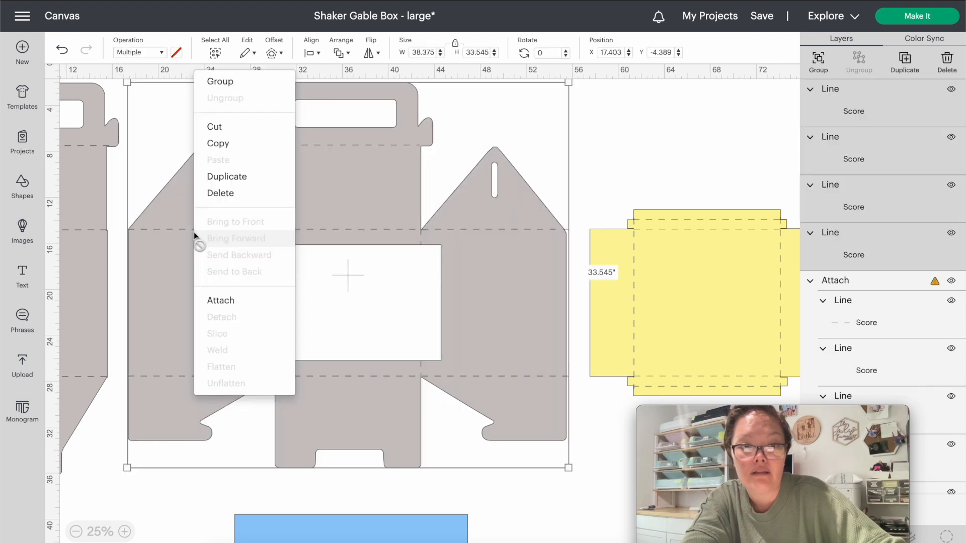
{"action": "left_click", "coordinate": [212, 300]}
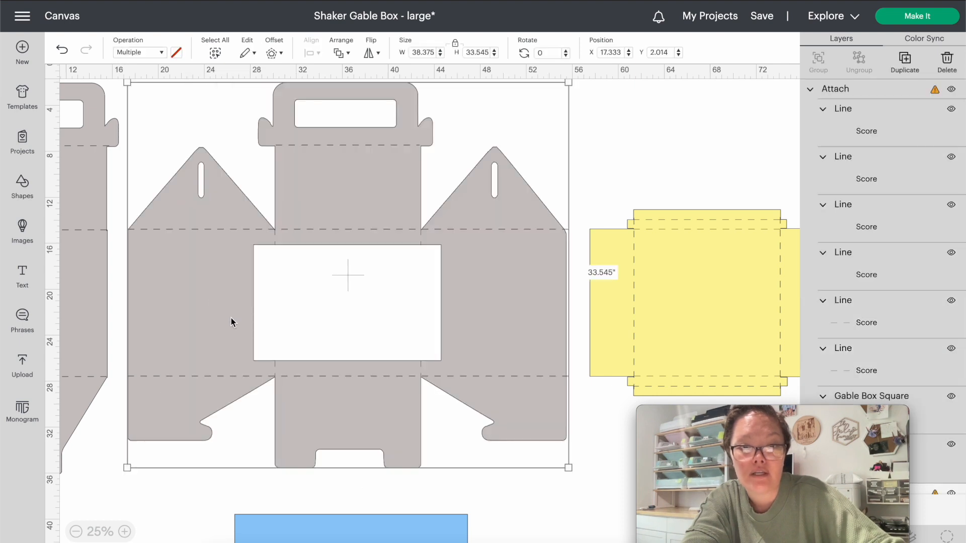
Bring the attached panels and the yellow piece closer together and move the blue rectangle up under the windowed panel.
{"action": "scroll", "coordinate": [231, 318], "scroll_direction": "left", "scroll_amount": 5}
{"action": "left_click_drag", "start_coordinate": [183, 275], "coordinate": [194, 276]}
{"action": "left_click_drag", "start_coordinate": [275, 267], "coordinate": [269, 268]}
{"action": "scroll", "coordinate": [560, 283], "scroll_direction": "right", "scroll_amount": 6}
{"action": "left_click_drag", "start_coordinate": [559, 283], "coordinate": [536, 290]}
{"action": "scroll", "coordinate": [291, 405], "scroll_direction": "down", "scroll_amount": 5}
{"action": "left_click_drag", "start_coordinate": [293, 450], "coordinate": [292, 417]}
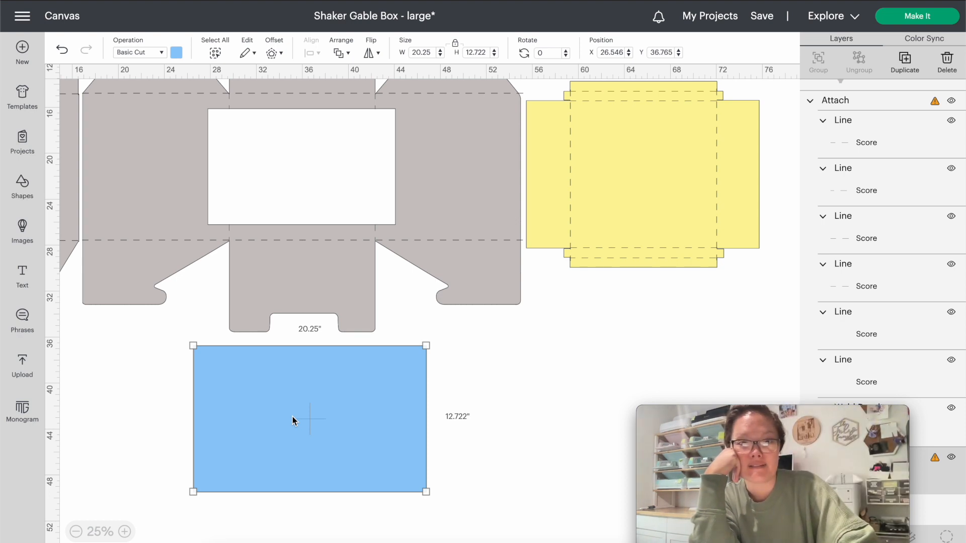
{"action": "scroll", "coordinate": [292, 417], "scroll_direction": "left", "scroll_amount": 5}
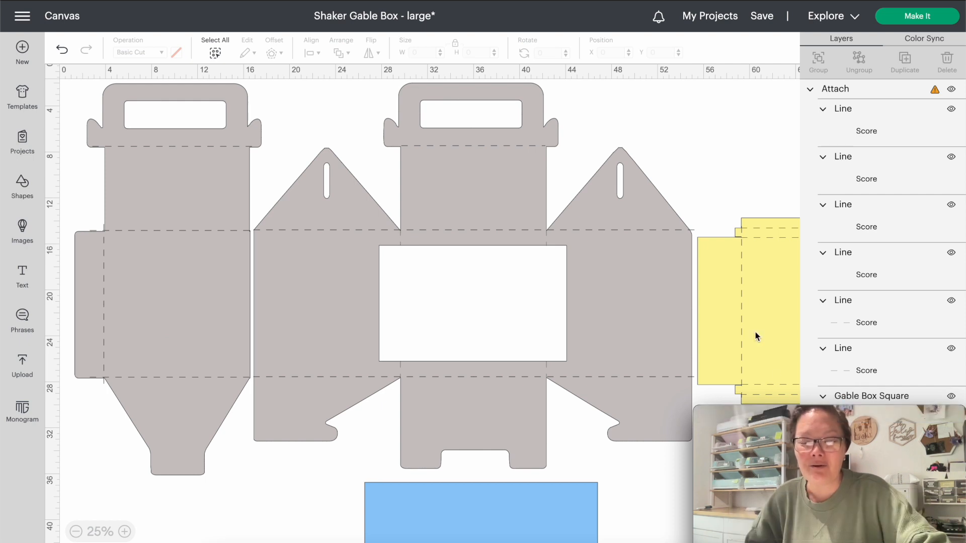
Stack the yellow window piece, the narrow side panel and the blue rectangle on the windowed panel.
{"action": "left_click", "coordinate": [742, 326]}
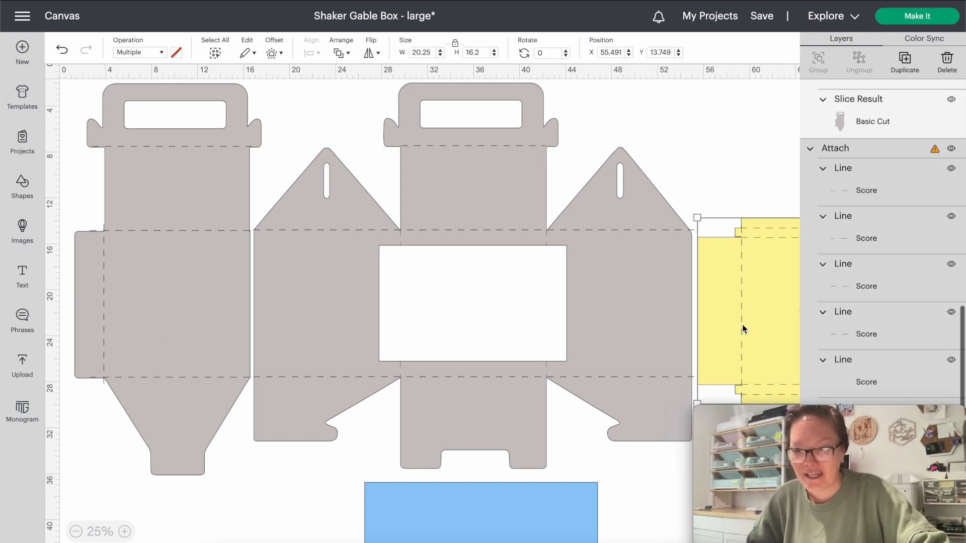
{"action": "left_click_drag", "start_coordinate": [741, 325], "coordinate": [402, 316]}
{"action": "left_click_drag", "start_coordinate": [179, 293], "coordinate": [388, 293]}
{"action": "left_click_drag", "start_coordinate": [442, 513], "coordinate": [465, 270]}
Center all the stacked pieces on one another and scale them together to a width of 11.5 inches.
{"action": "key", "text": "ctrl+a"}
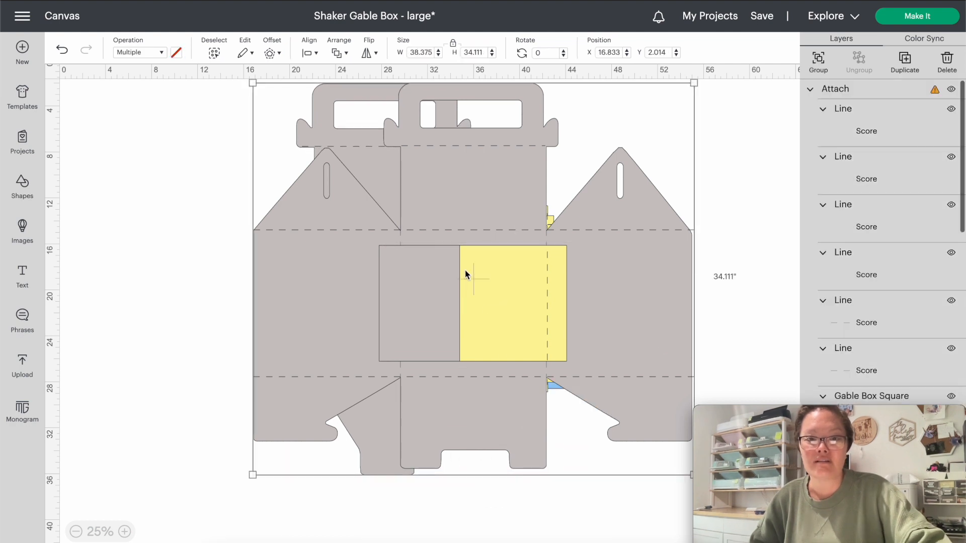
{"action": "left_click", "coordinate": [309, 53]}
{"action": "left_click", "coordinate": [331, 189]}
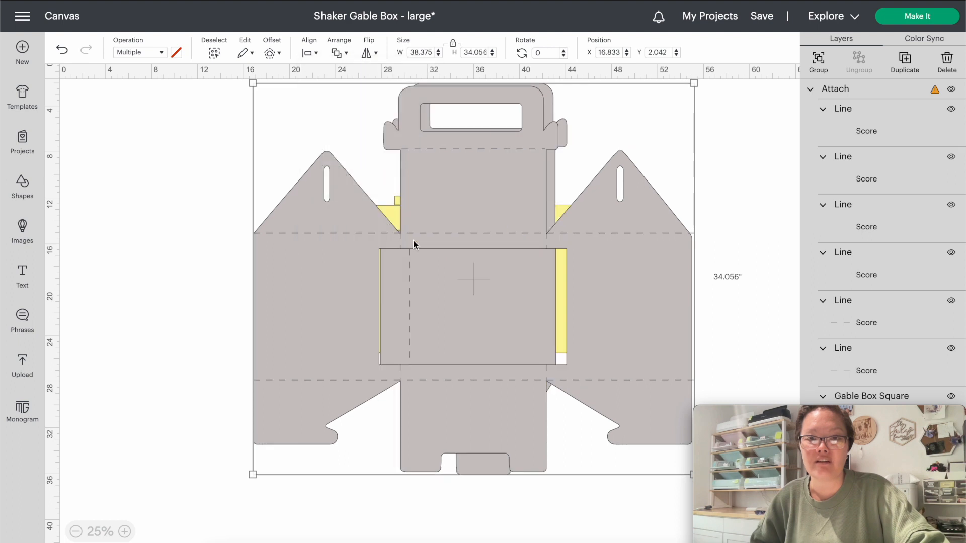
{"action": "left_click_drag", "start_coordinate": [414, 245], "coordinate": [303, 265]}
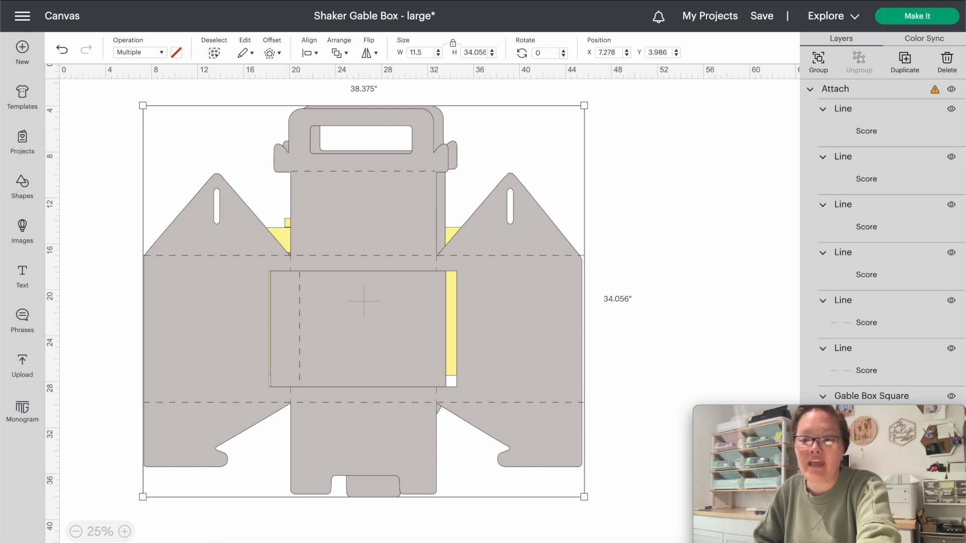
{"action": "key", "text": "Return"}
Spread the resized pieces apart, with the yellow piece beside the windowed panel and the blue rectangle below it.
{"action": "left_click_drag", "start_coordinate": [152, 197], "coordinate": [269, 191]}
{"action": "left_click_drag", "start_coordinate": [204, 178], "coordinate": [404, 157]}
{"action": "left_click_drag", "start_coordinate": [175, 171], "coordinate": [292, 249]}
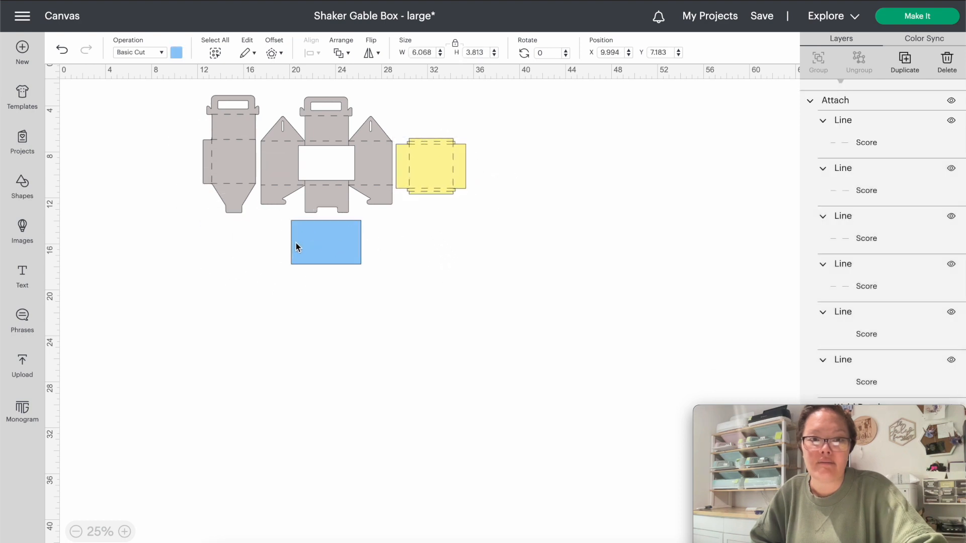
{"action": "left_click", "coordinate": [125, 532]}
{"action": "scroll", "coordinate": [148, 432], "scroll_direction": "up", "scroll_amount": 5}
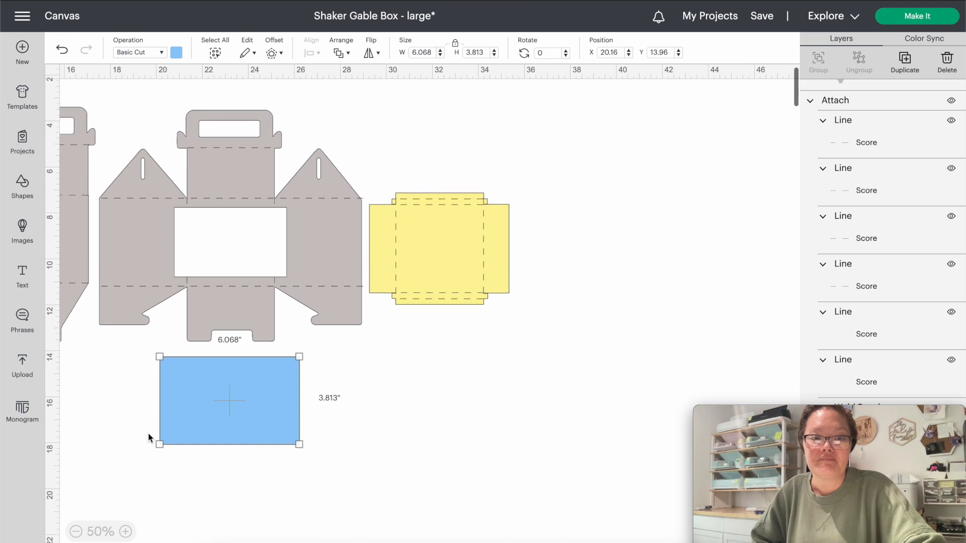
Shift the two grey box panels together across the canvas and place the yellow piece right beside the windowed panel.
{"action": "scroll", "coordinate": [148, 432], "scroll_direction": "left", "scroll_amount": 4}
{"action": "left_click_drag", "start_coordinate": [137, 226], "coordinate": [231, 252]}
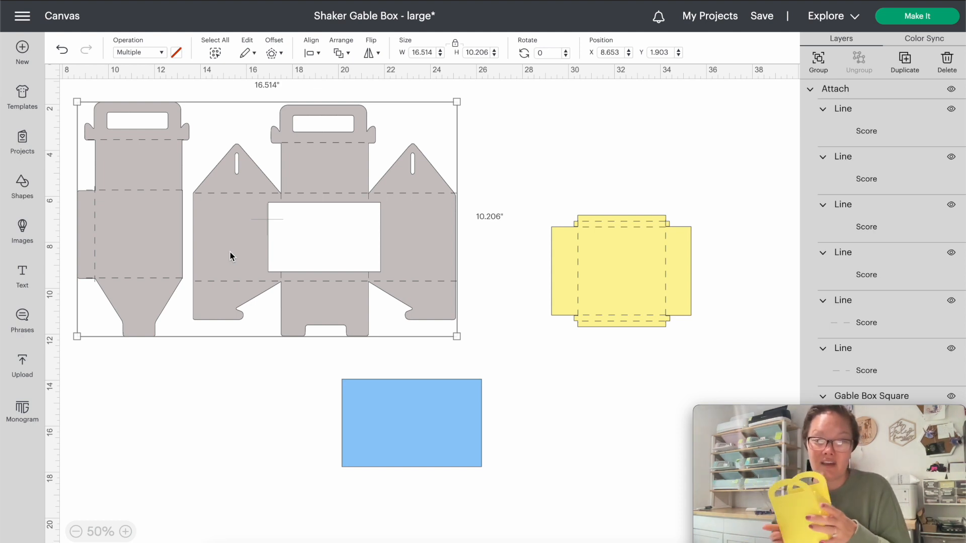
{"action": "left_click_drag", "start_coordinate": [585, 268], "coordinate": [520, 243]}
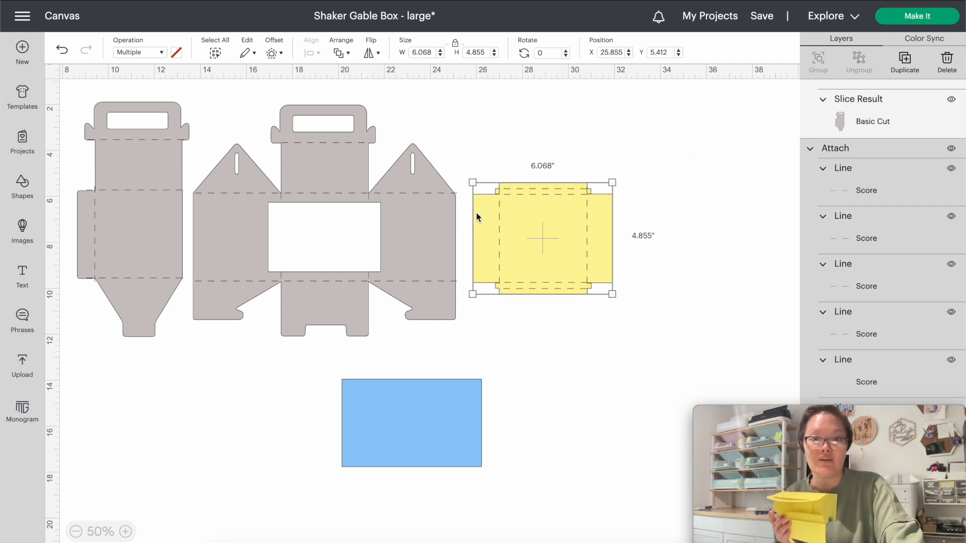
Recolor the yellow piece's welded base layer to the same grey material color as the box panels.
{"action": "scroll", "coordinate": [890, 251], "scroll_direction": "down", "scroll_amount": 2}
{"action": "left_click", "coordinate": [875, 357]}
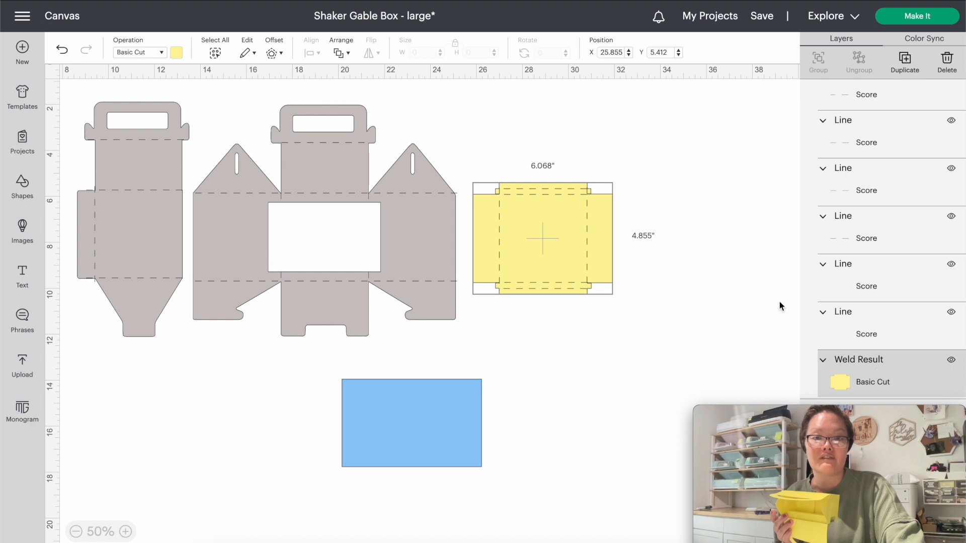
{"action": "left_click", "coordinate": [176, 53]}
{"action": "left_click", "coordinate": [206, 106]}
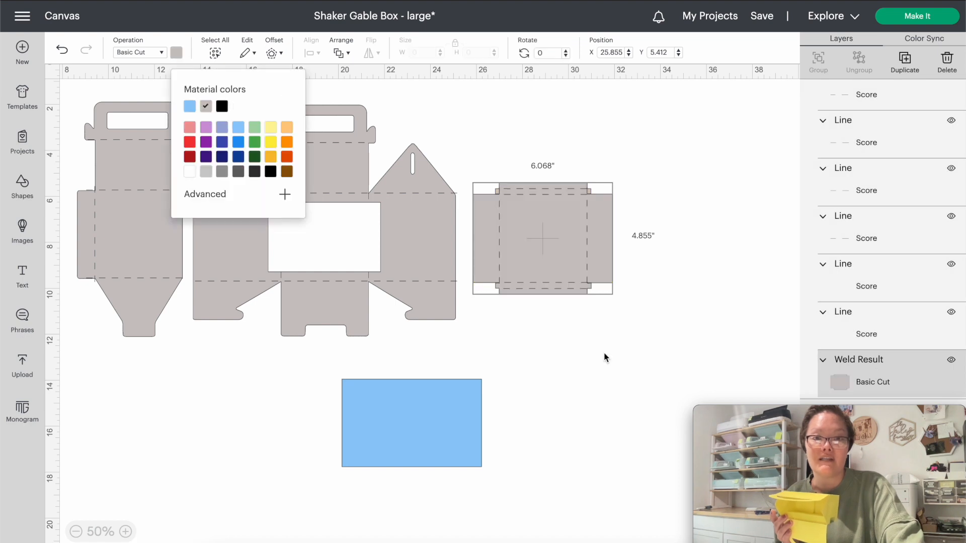
{"action": "left_click", "coordinate": [605, 357]}
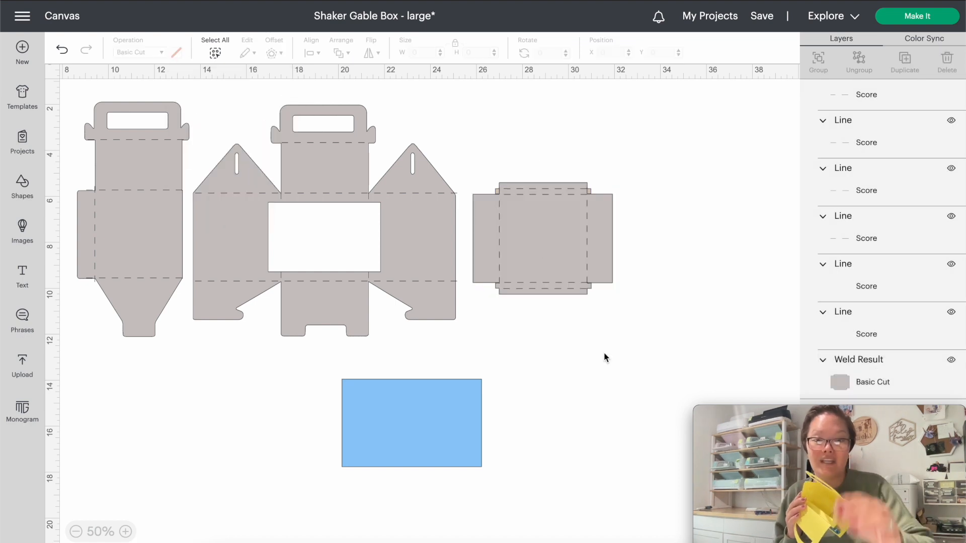
Move the blue rectangle up closer to the windowed panel and send the project to mat preparation.
{"action": "left_click_drag", "start_coordinate": [420, 403], "coordinate": [419, 384]}
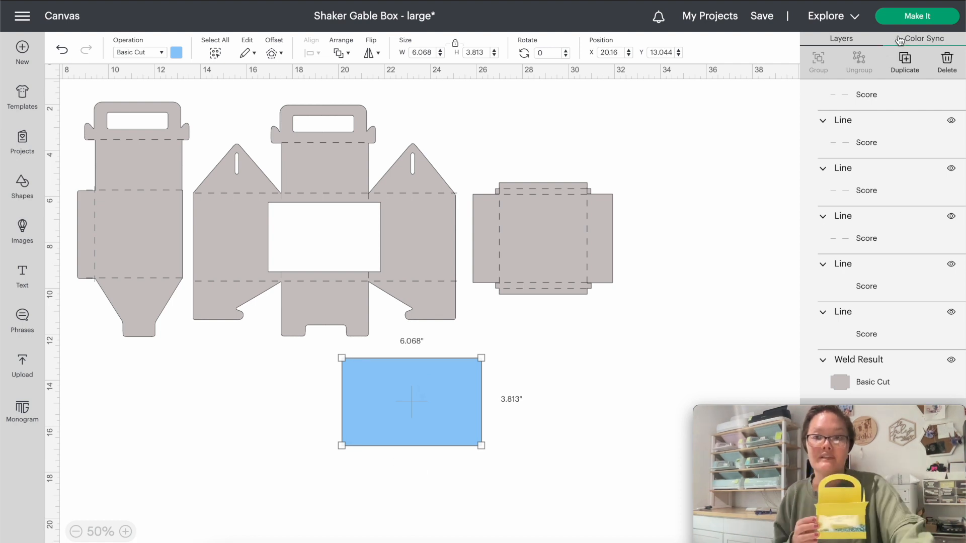
{"action": "left_click", "coordinate": [907, 20]}
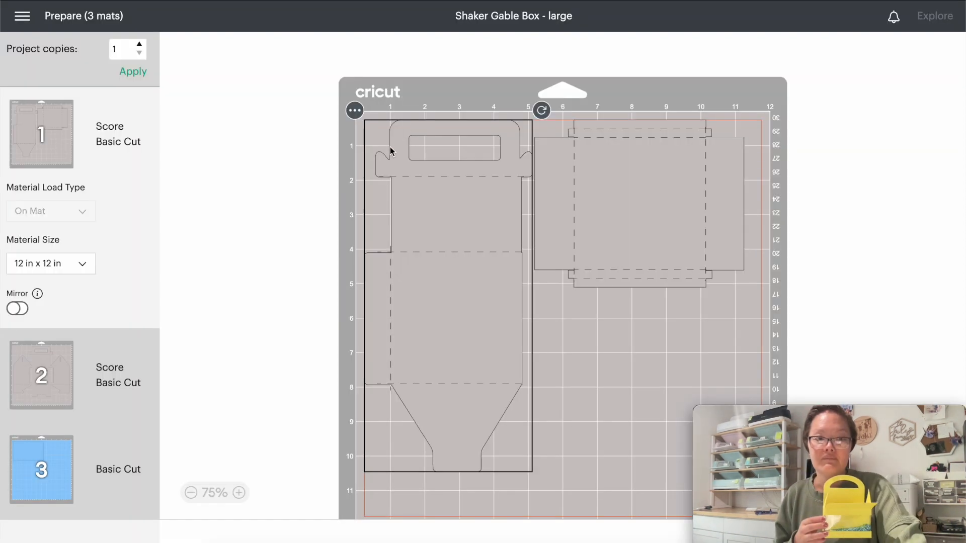